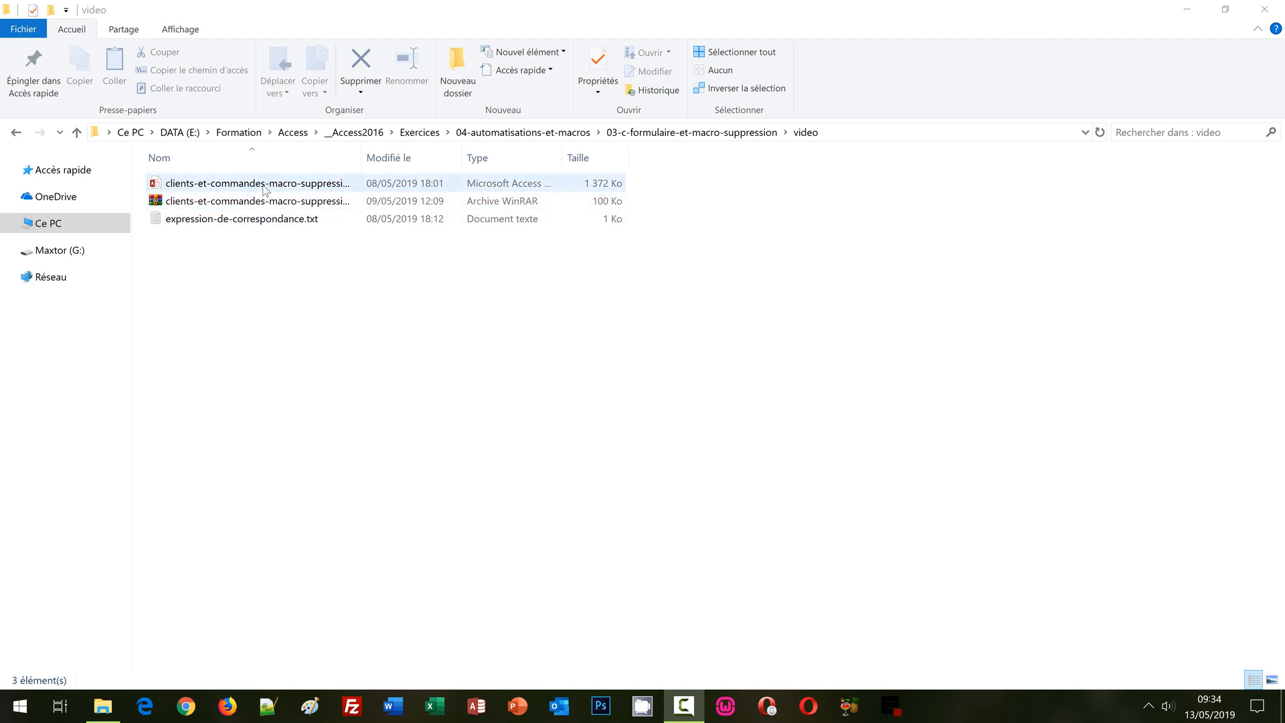
Step: Bring the 'video' exercise folder window to the front in File Explorer
{"action": "left_click", "coordinate": [265, 187]}
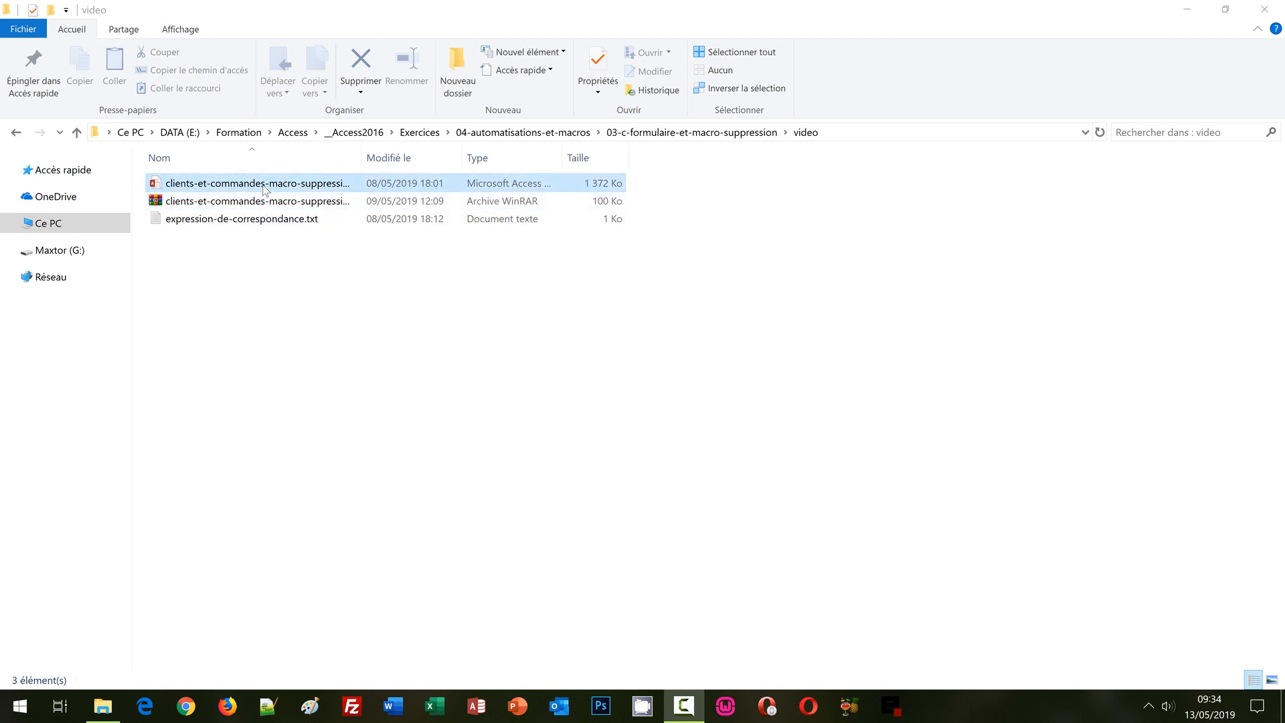
Step: Open expression-de-correspondance.txt in Notepad, then open the clients-et-commandes-macro-suppression database
{"action": "left_click", "coordinate": [276, 223]}
{"action": "double_click", "coordinate": [276, 225]}
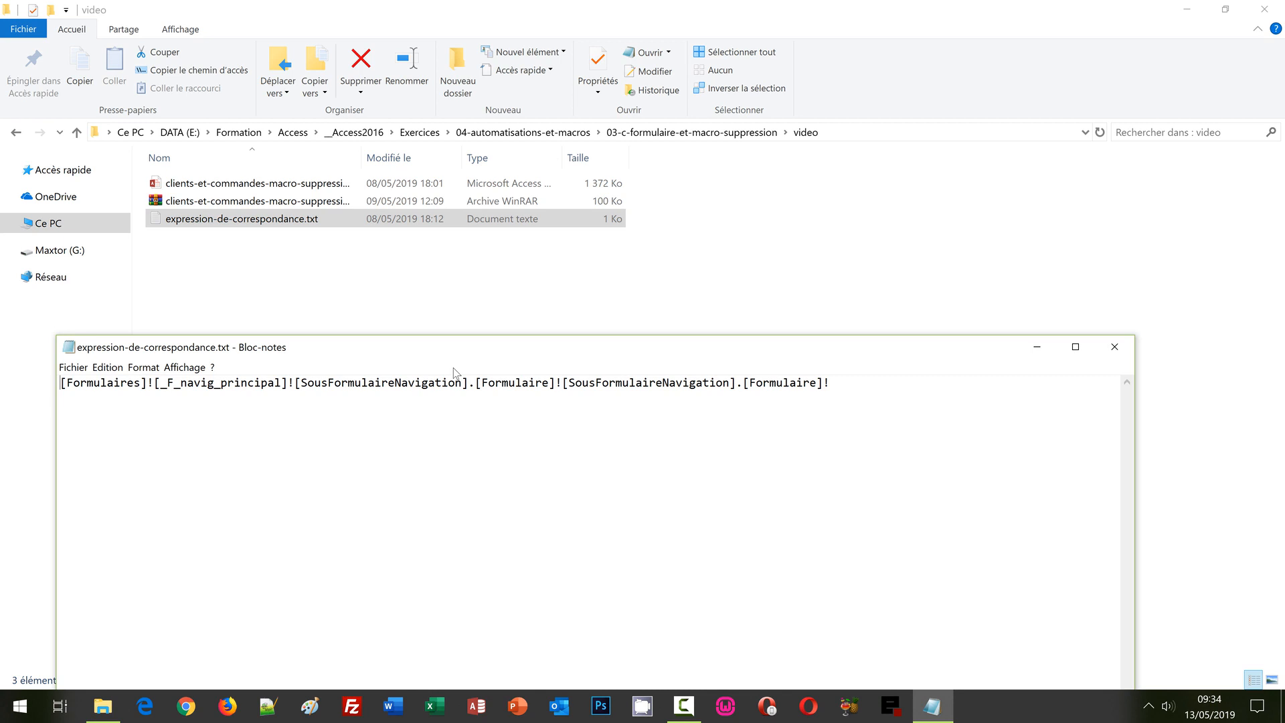
{"action": "left_click", "coordinate": [640, 7]}
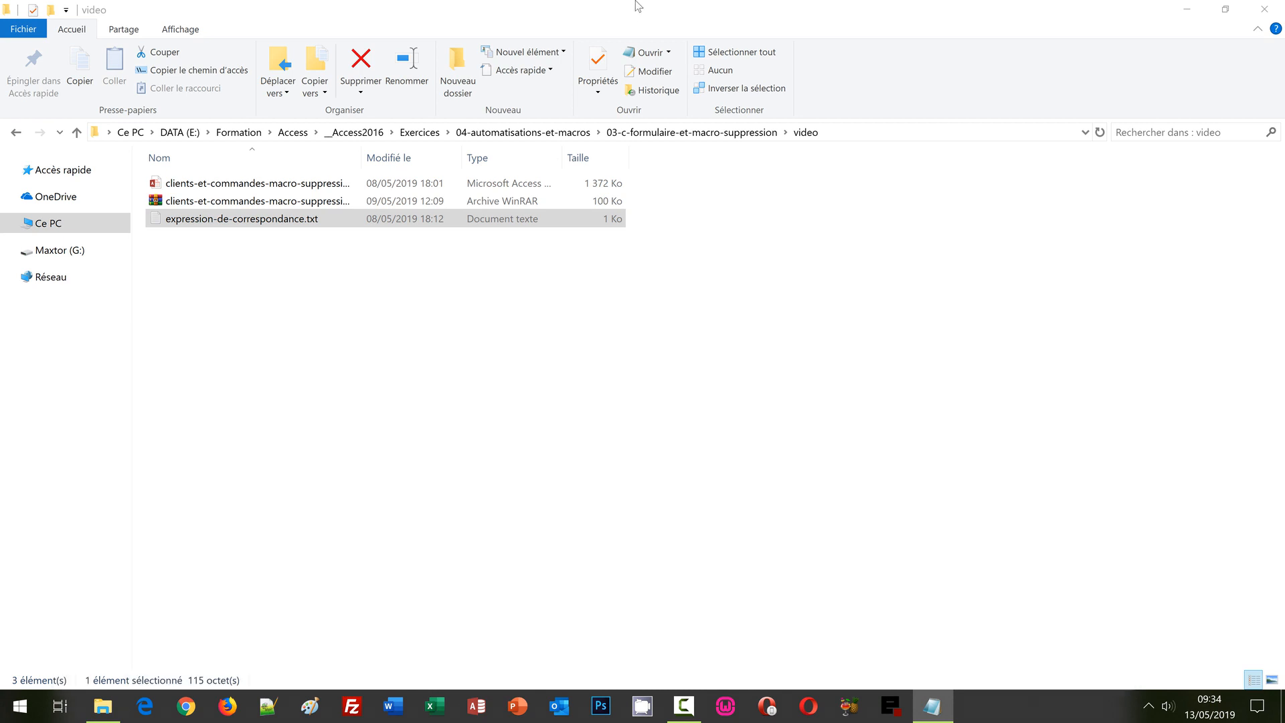
{"action": "left_click", "coordinate": [307, 183]}
{"action": "double_click", "coordinate": [307, 183]}
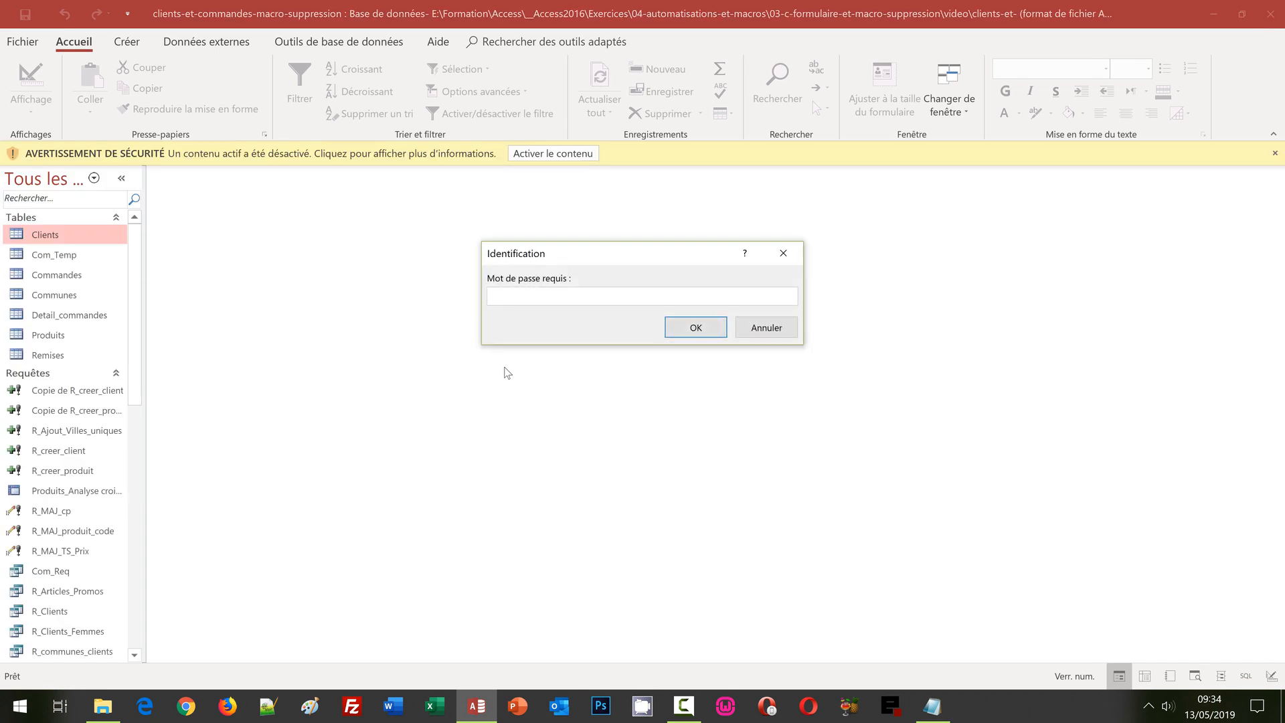
Step: Enter the database password, enable the blocked active content, and re-enter the password
{"action": "type", "text": "abc"}
{"action": "key", "text": "Return"}
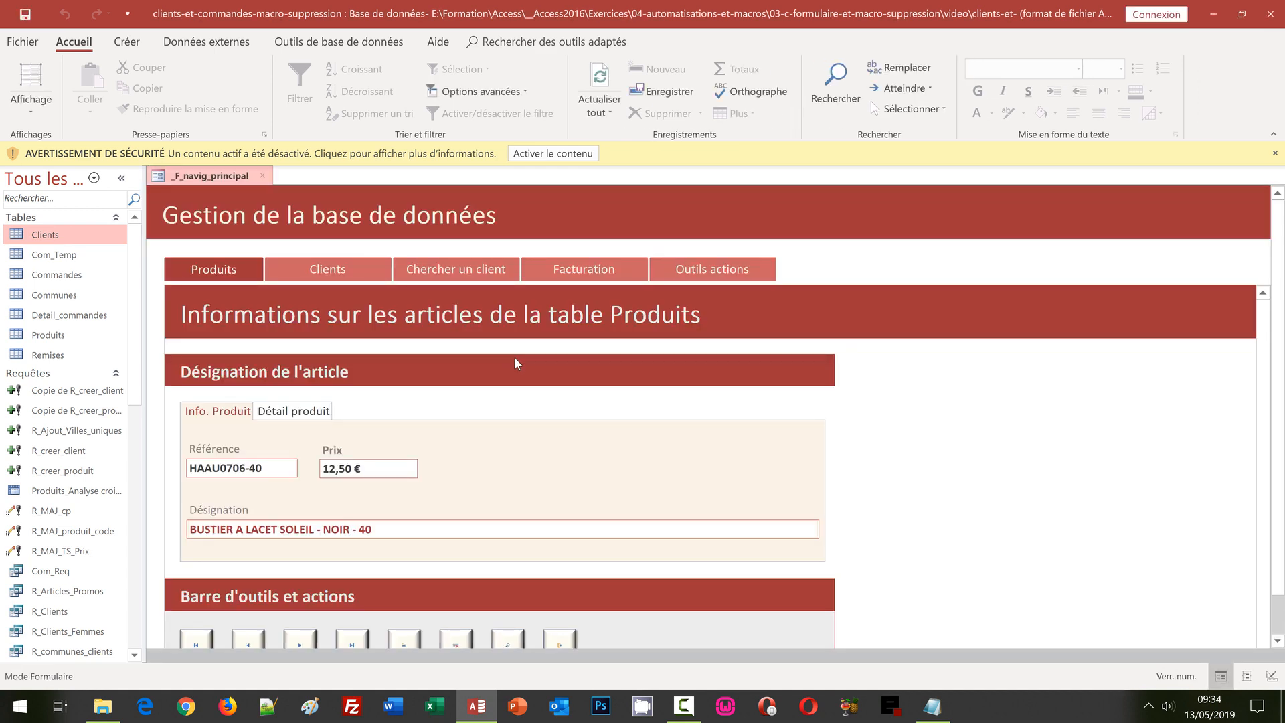
{"action": "left_click", "coordinate": [552, 155]}
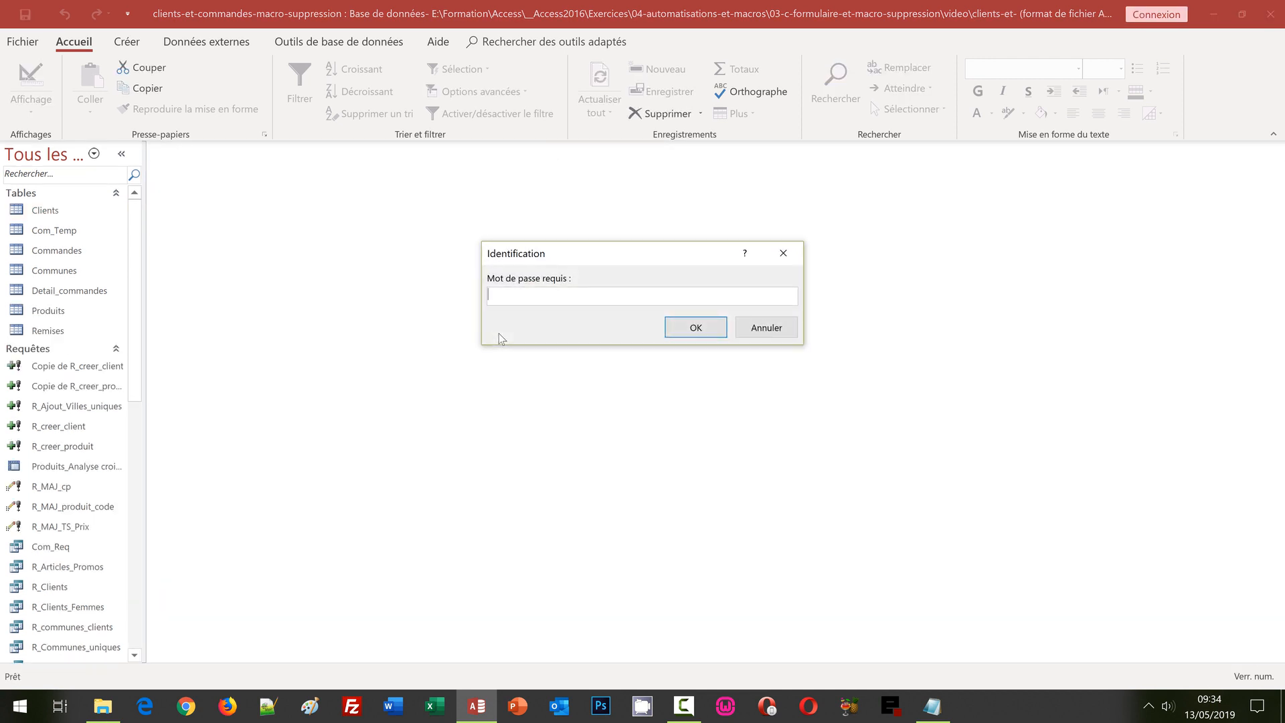
{"action": "type", "text": "abc"}
{"action": "key", "text": "Return"}
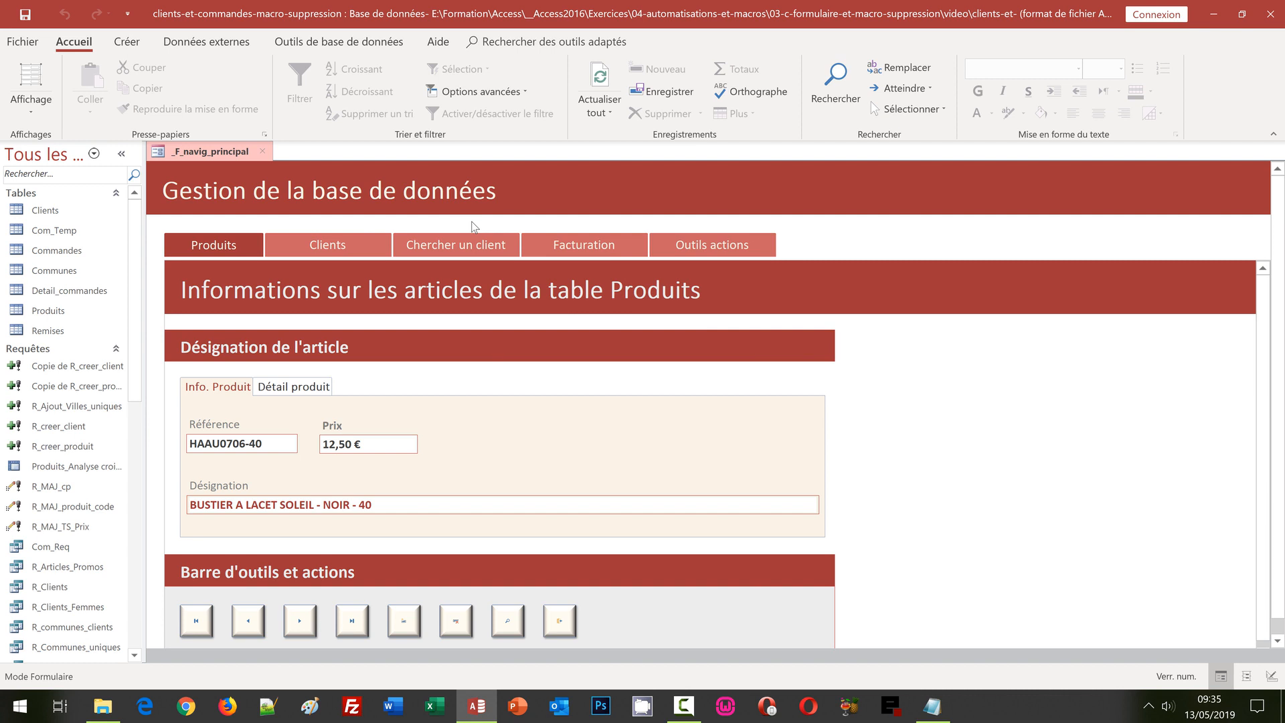
Step: Unlock Outils actions with the administrator password and show the Supprimer un produit form
{"action": "left_click", "coordinate": [695, 250]}
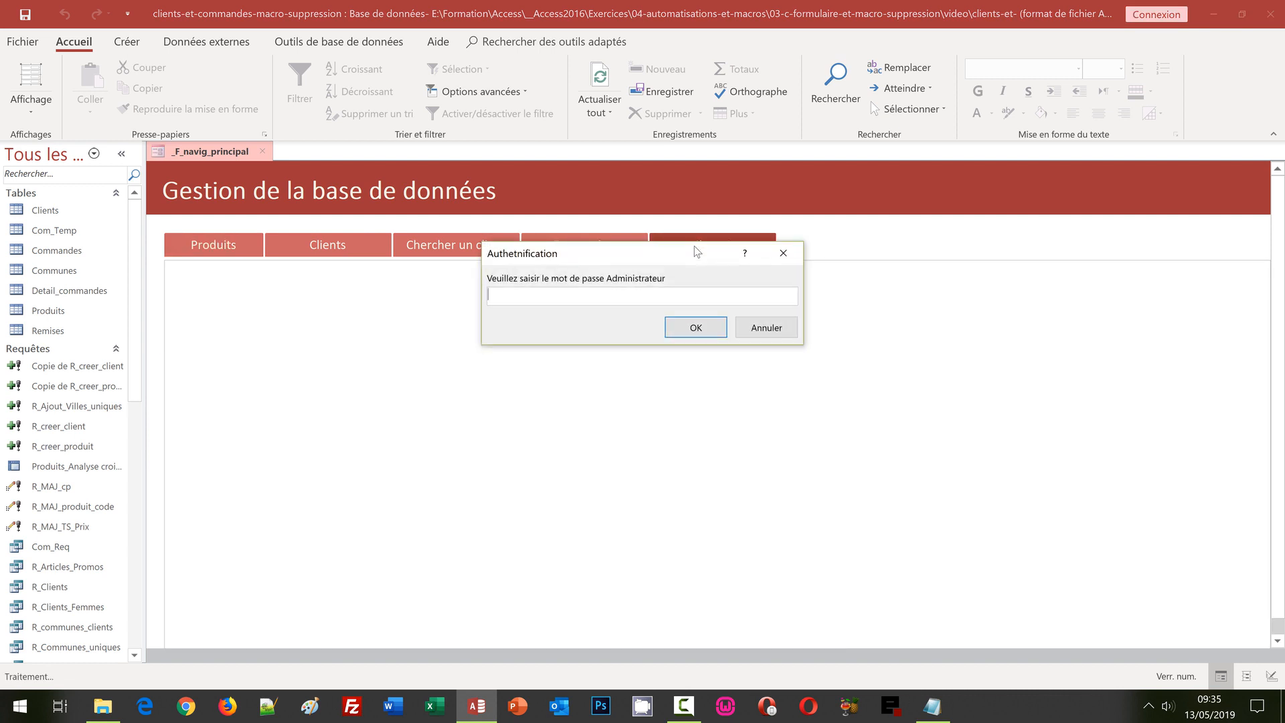
{"action": "type", "text": "abc123"}
{"action": "key", "text": "Return"}
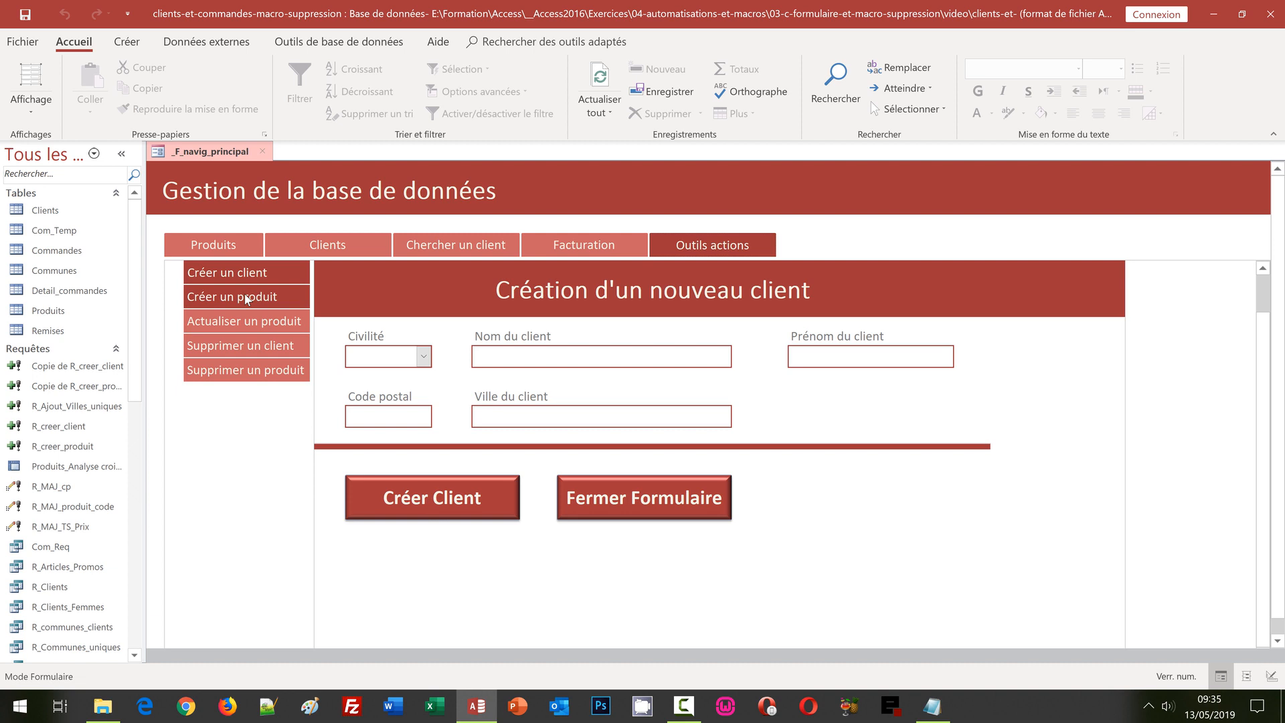
{"action": "left_click", "coordinate": [261, 370]}
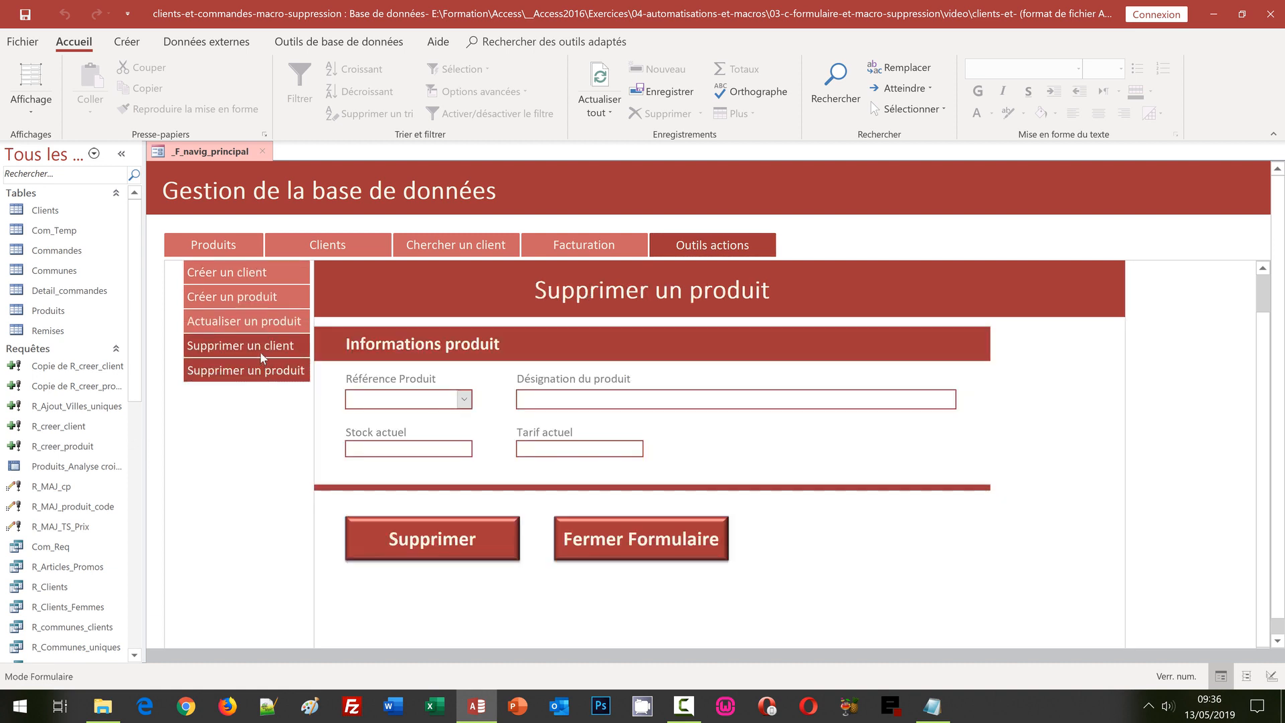
Step: Show client 5 on the Supprimer un client form, then bring the expression text file forward
{"action": "left_click", "coordinate": [260, 351]}
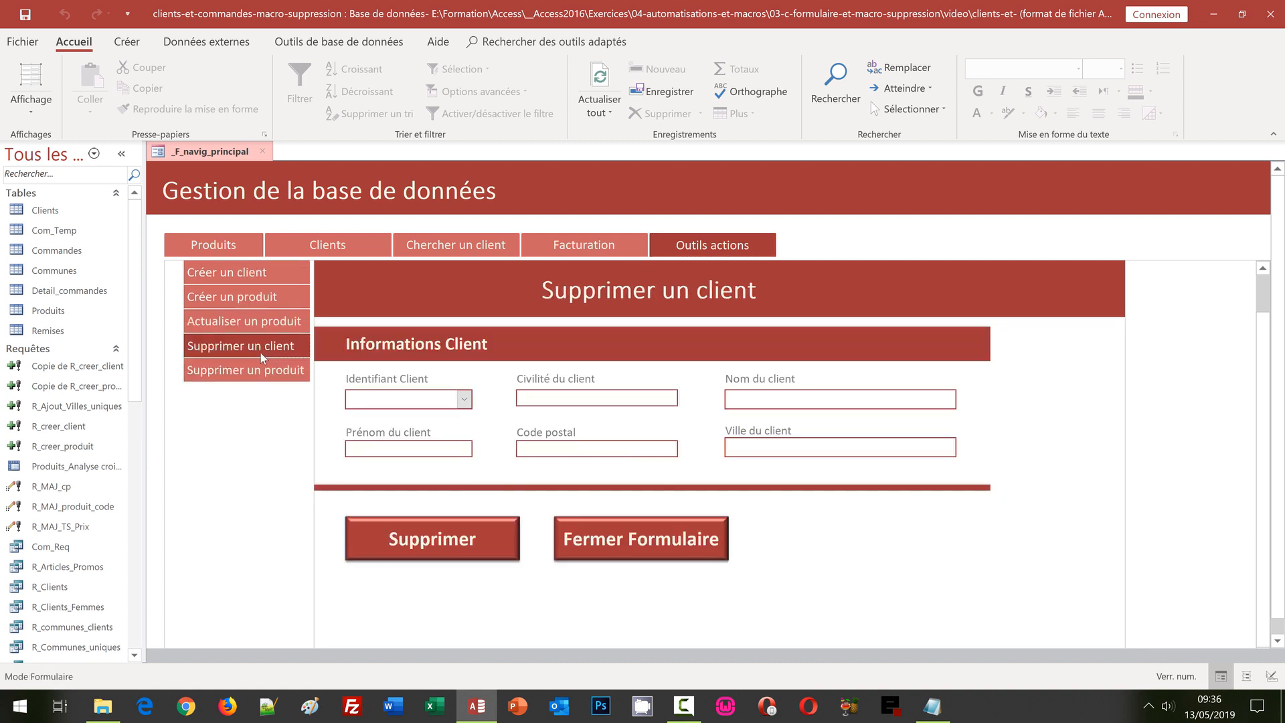
{"action": "left_click", "coordinate": [465, 400]}
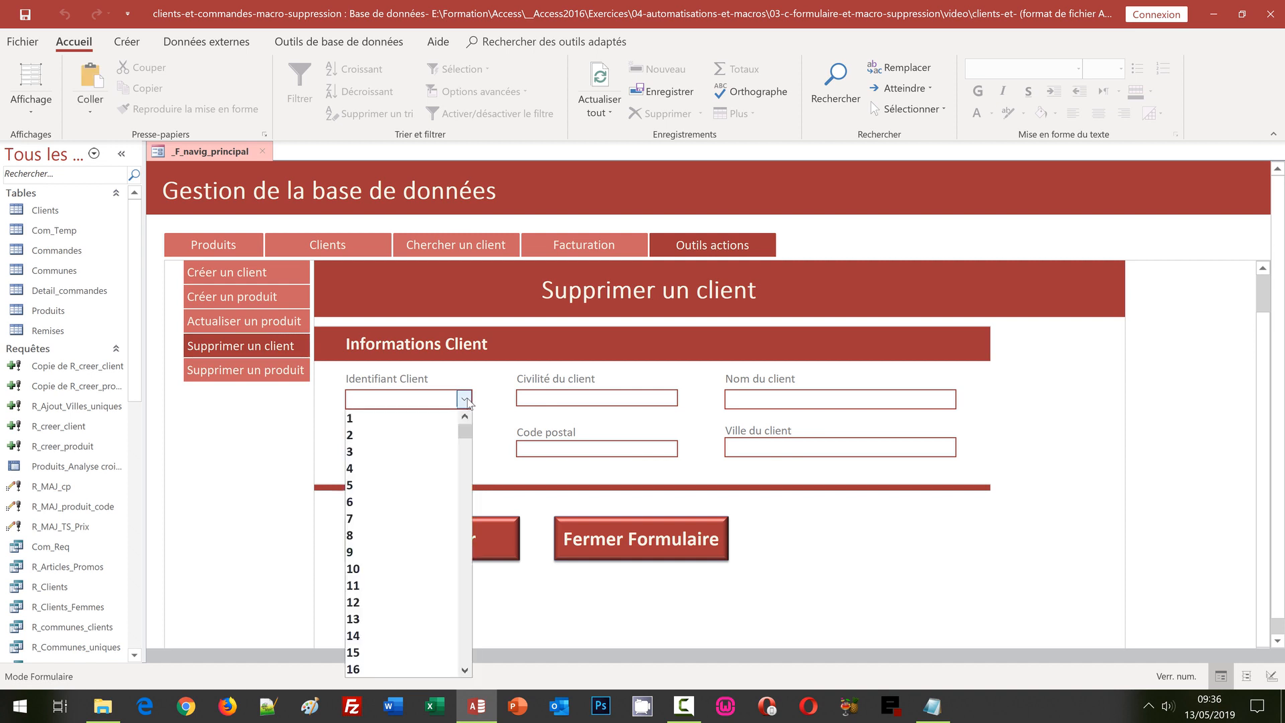
{"action": "left_click", "coordinate": [395, 484]}
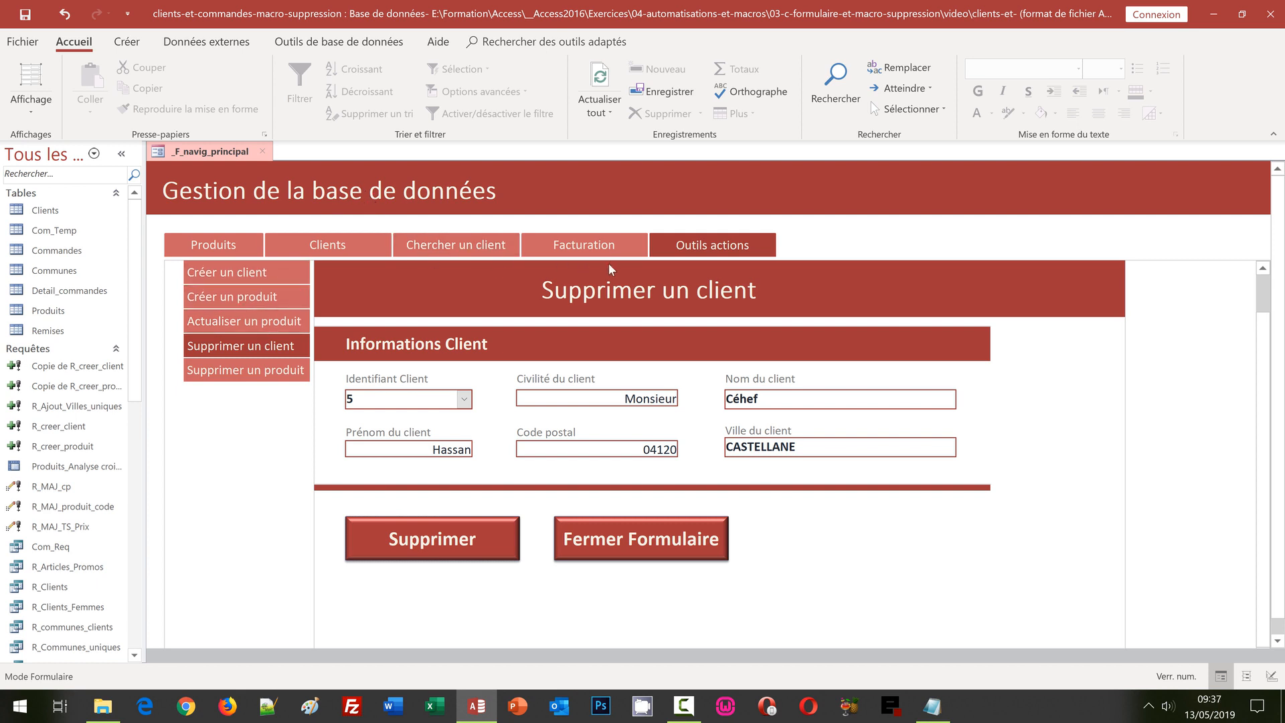
{"action": "left_click", "coordinate": [932, 704]}
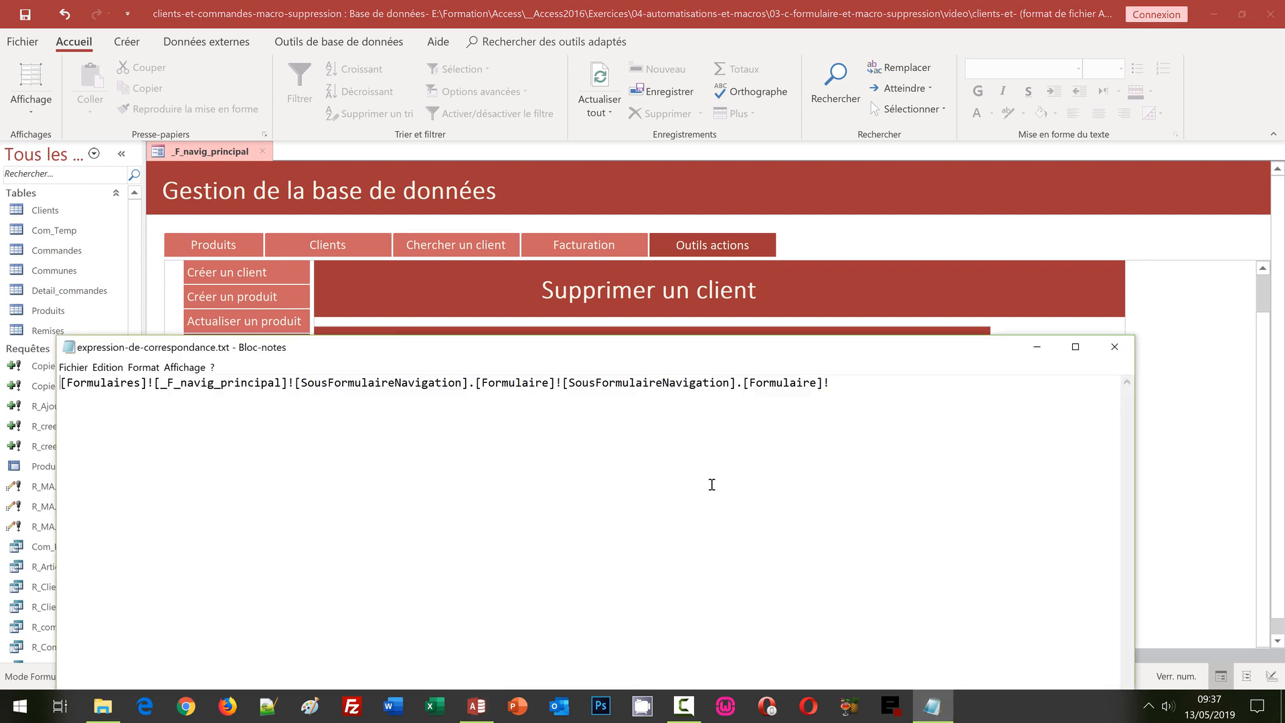
{"action": "left_click", "coordinate": [691, 5]}
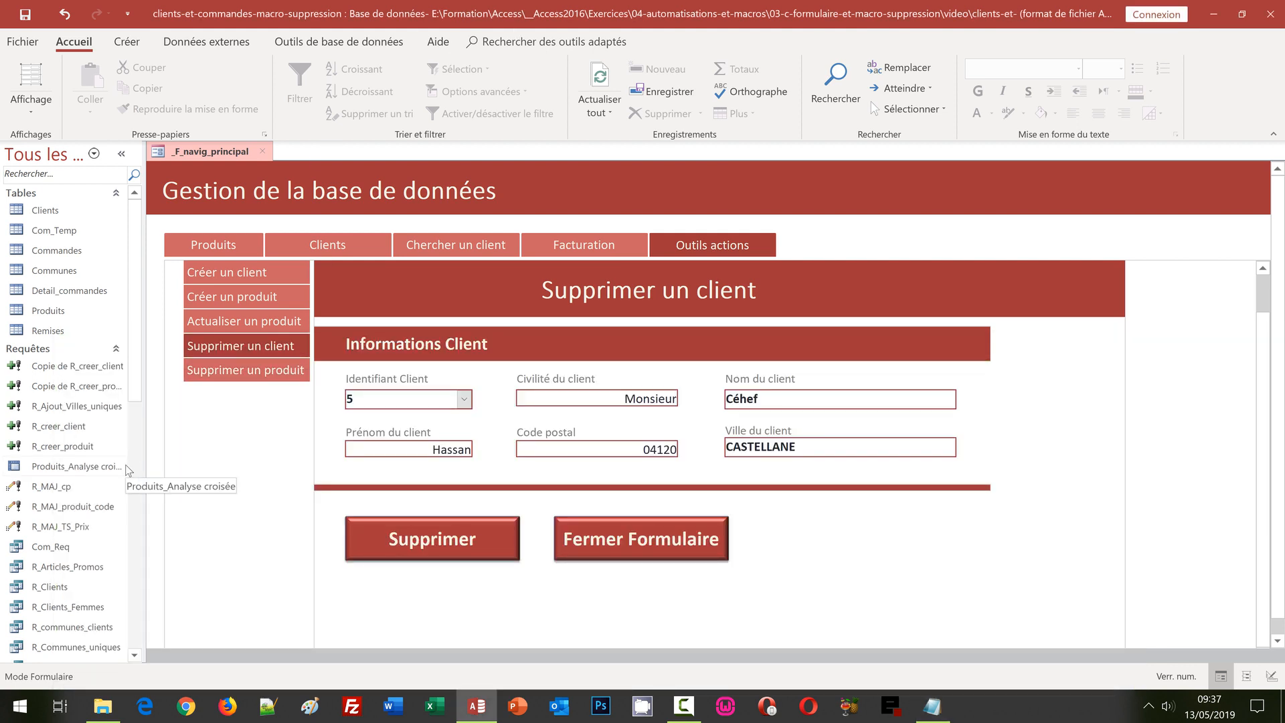
{"action": "right_click", "coordinate": [47, 431]}
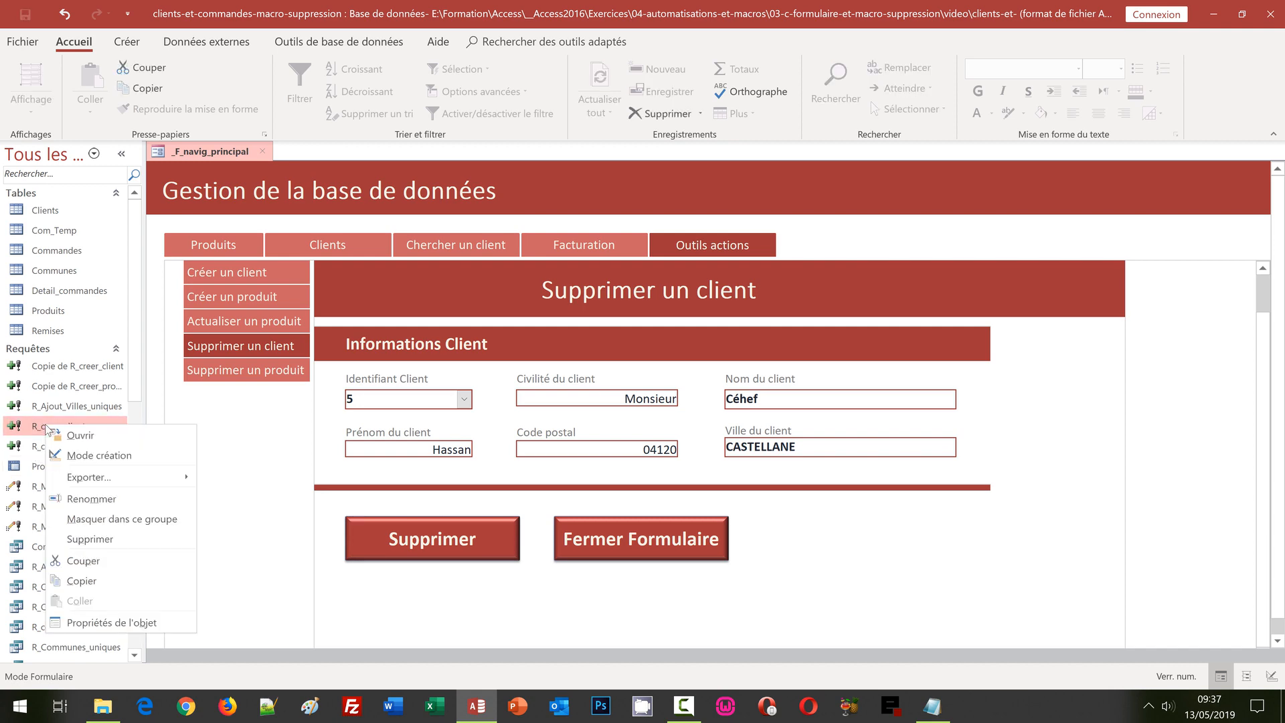
Step: Open the R_creer_client query in Design view and right-click its Expr1 field cell
{"action": "left_click", "coordinate": [80, 455]}
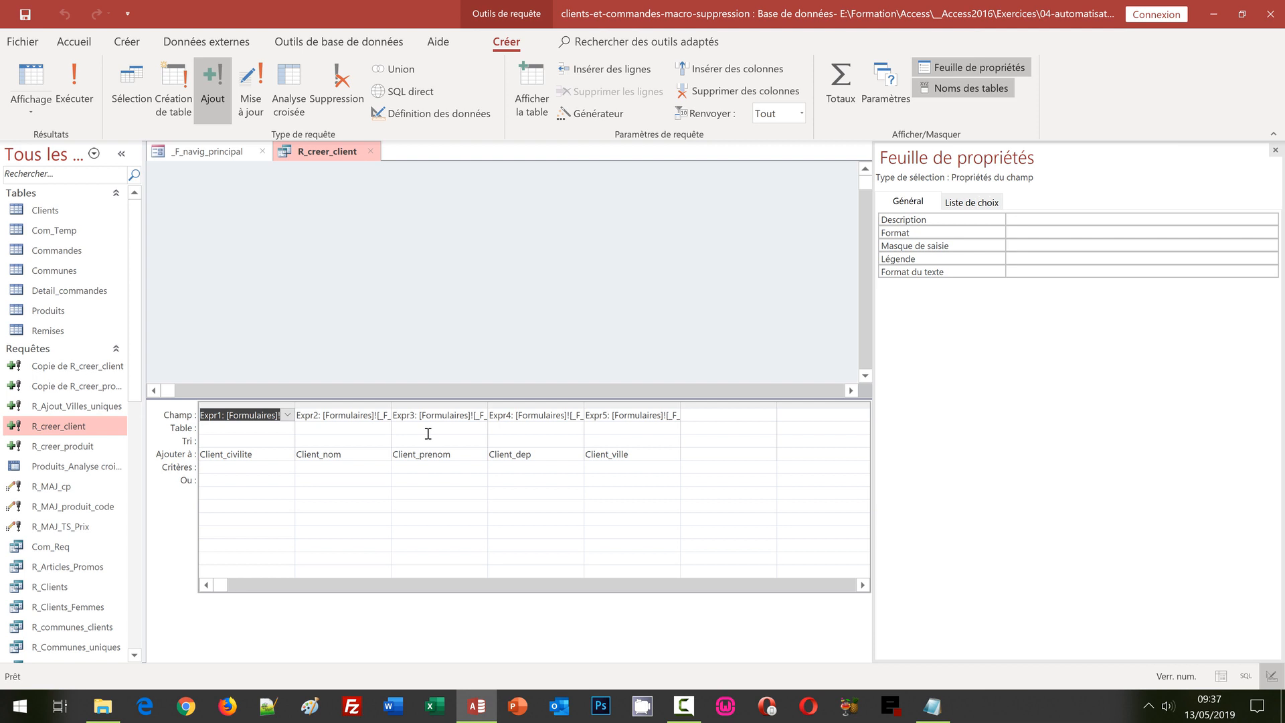
{"action": "right_click", "coordinate": [245, 416]}
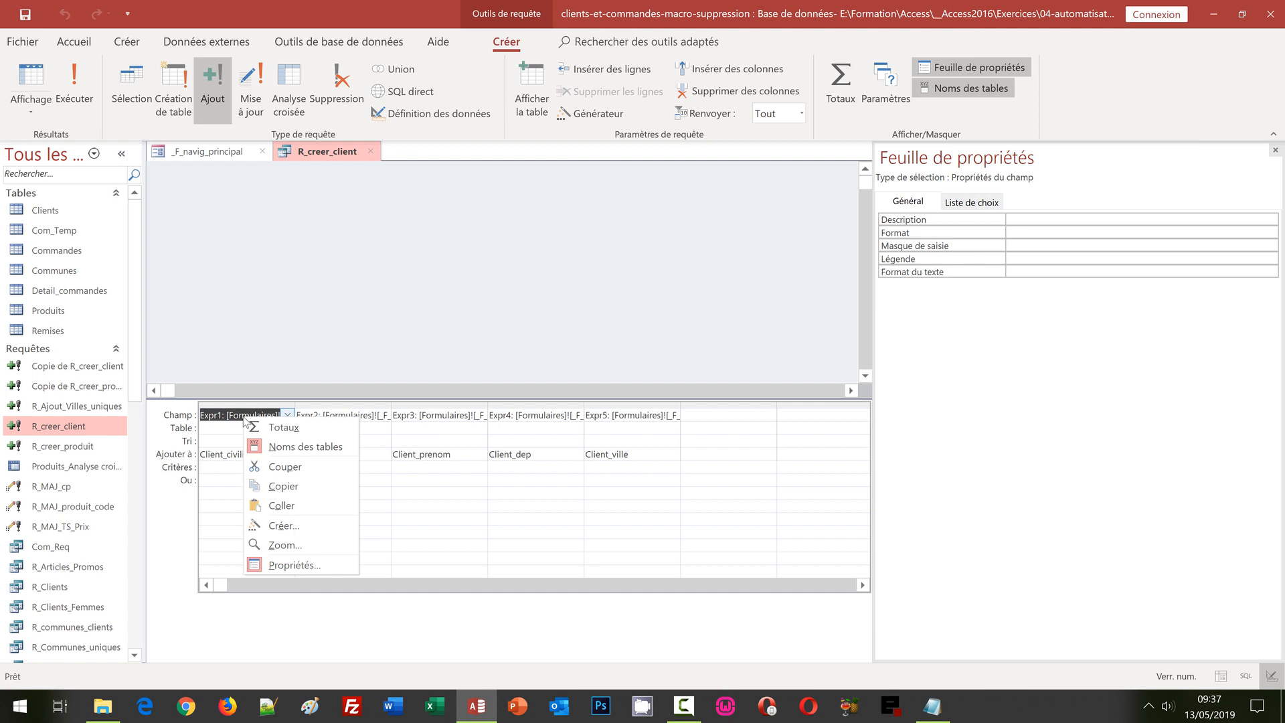
{"action": "left_click", "coordinate": [286, 523]}
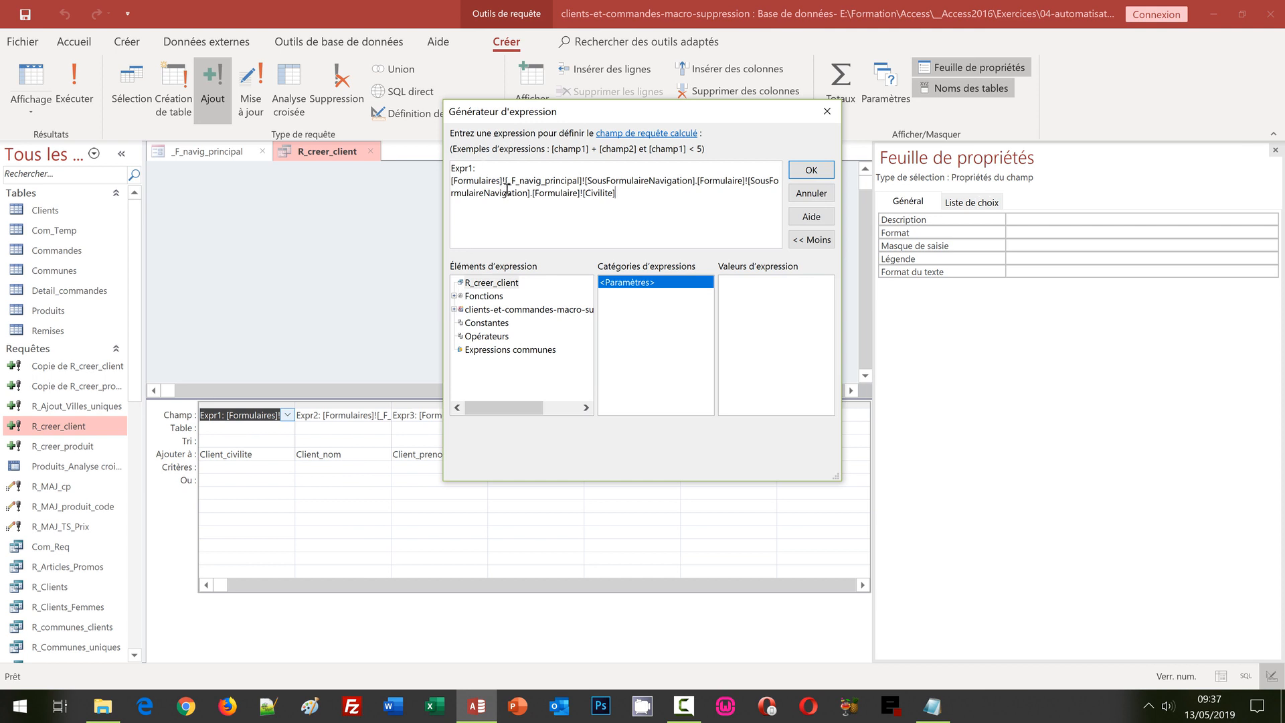
{"action": "left_click_drag", "start_coordinate": [636, 192], "coordinate": [423, 165]}
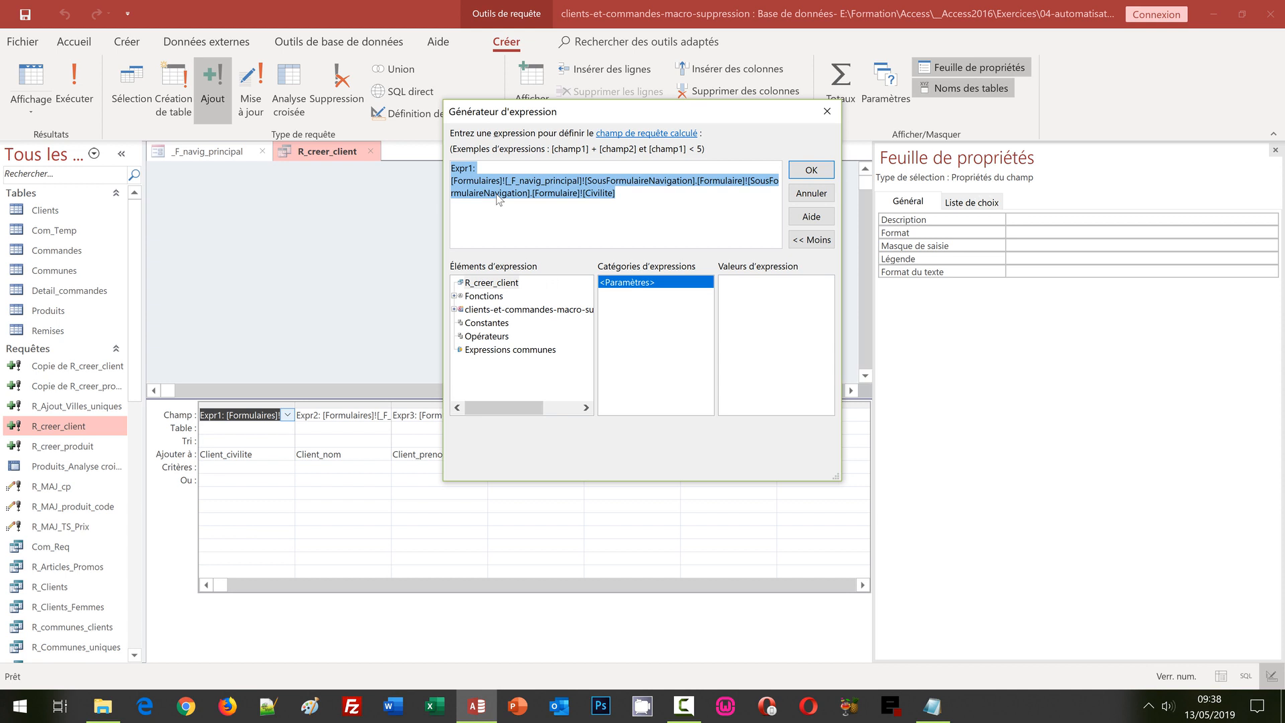
{"action": "left_click", "coordinate": [827, 111]}
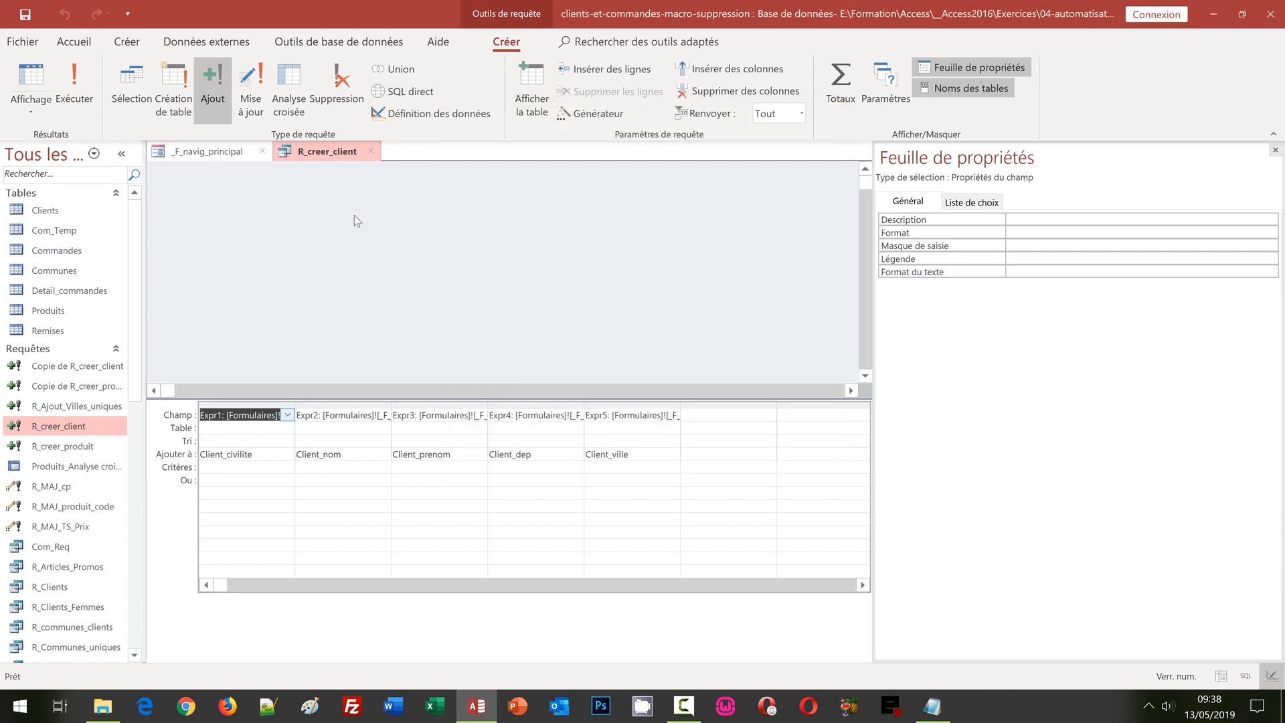
Step: Close the R_creer_client query, answering its save prompt, then close the _F_navig_principal form
{"action": "left_click", "coordinate": [371, 151]}
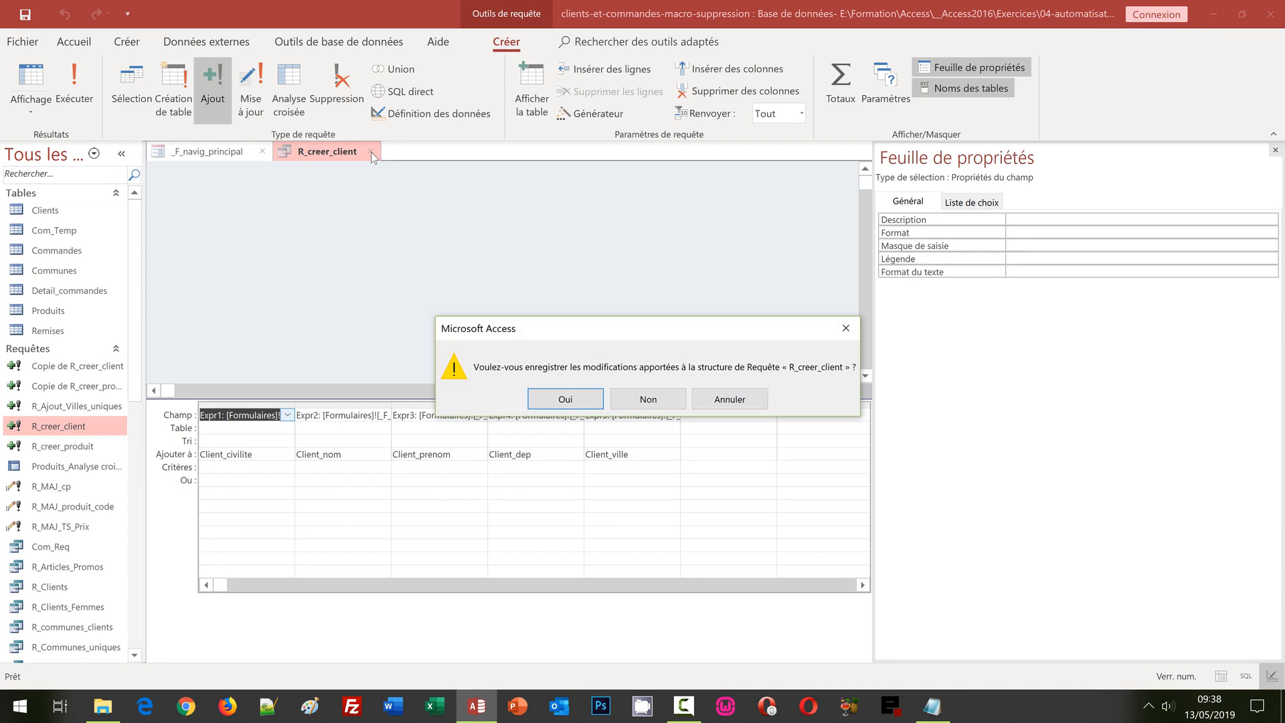
{"action": "left_click", "coordinate": [648, 398]}
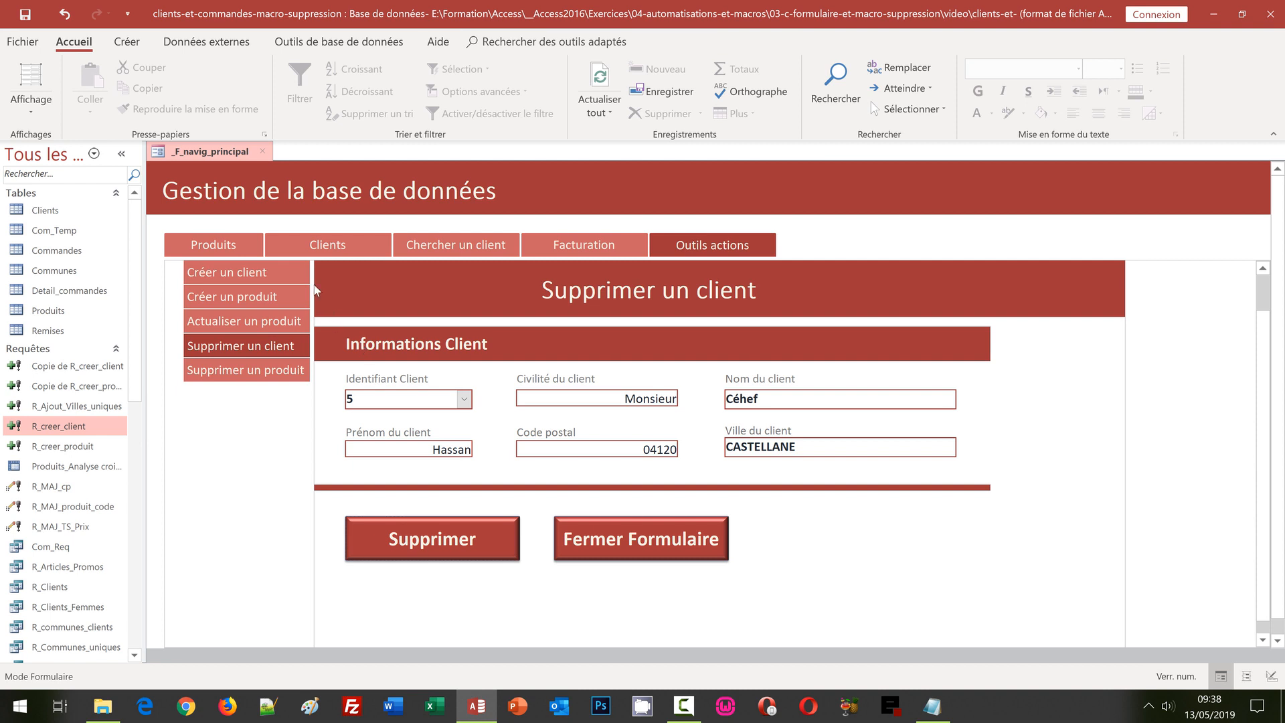
{"action": "left_click", "coordinate": [263, 153]}
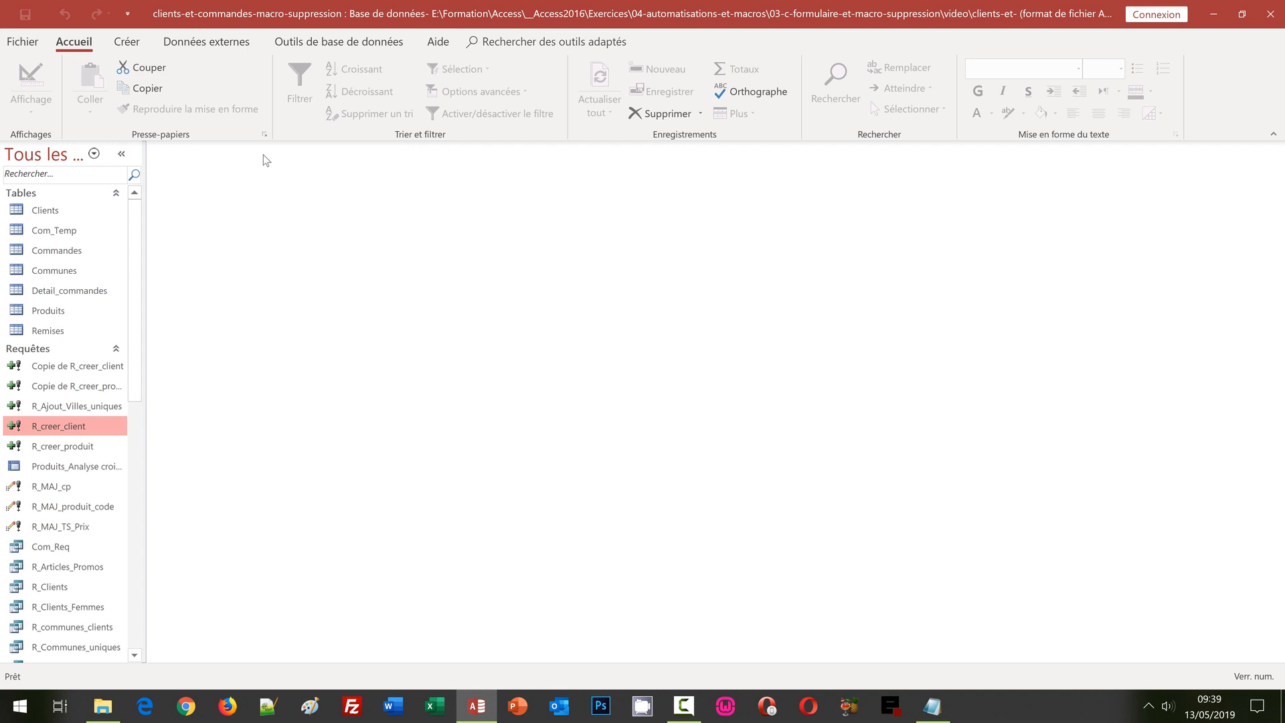
Step: Select the R_Suppr_ref delete query in the navigation pane and display the Créer ribbon
{"action": "left_click", "coordinate": [138, 509]}
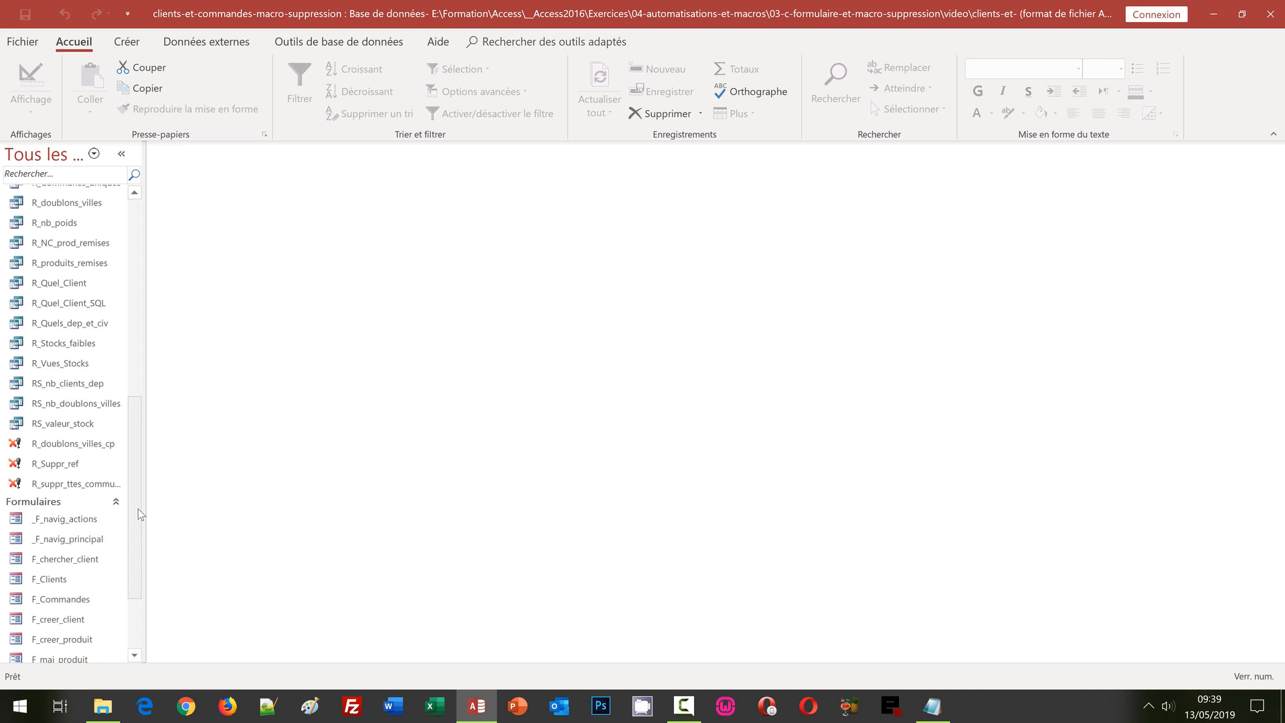
{"action": "left_click", "coordinate": [67, 467]}
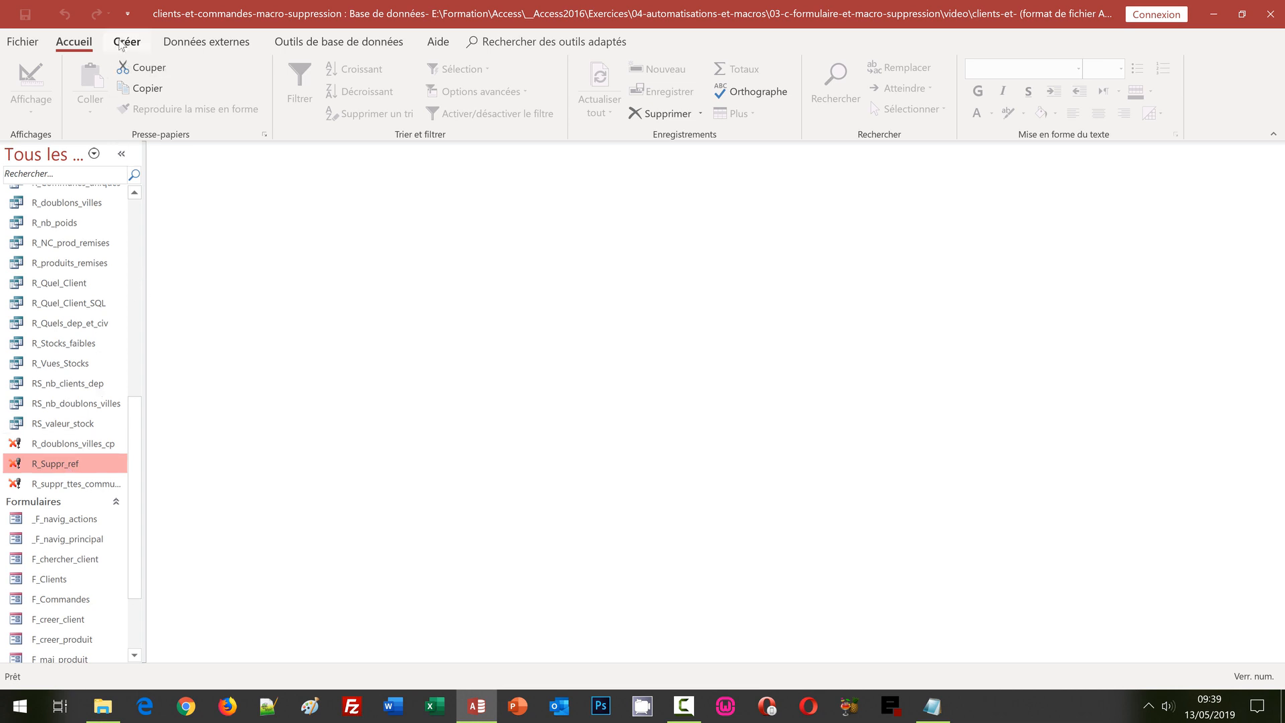
{"action": "left_click", "coordinate": [118, 40]}
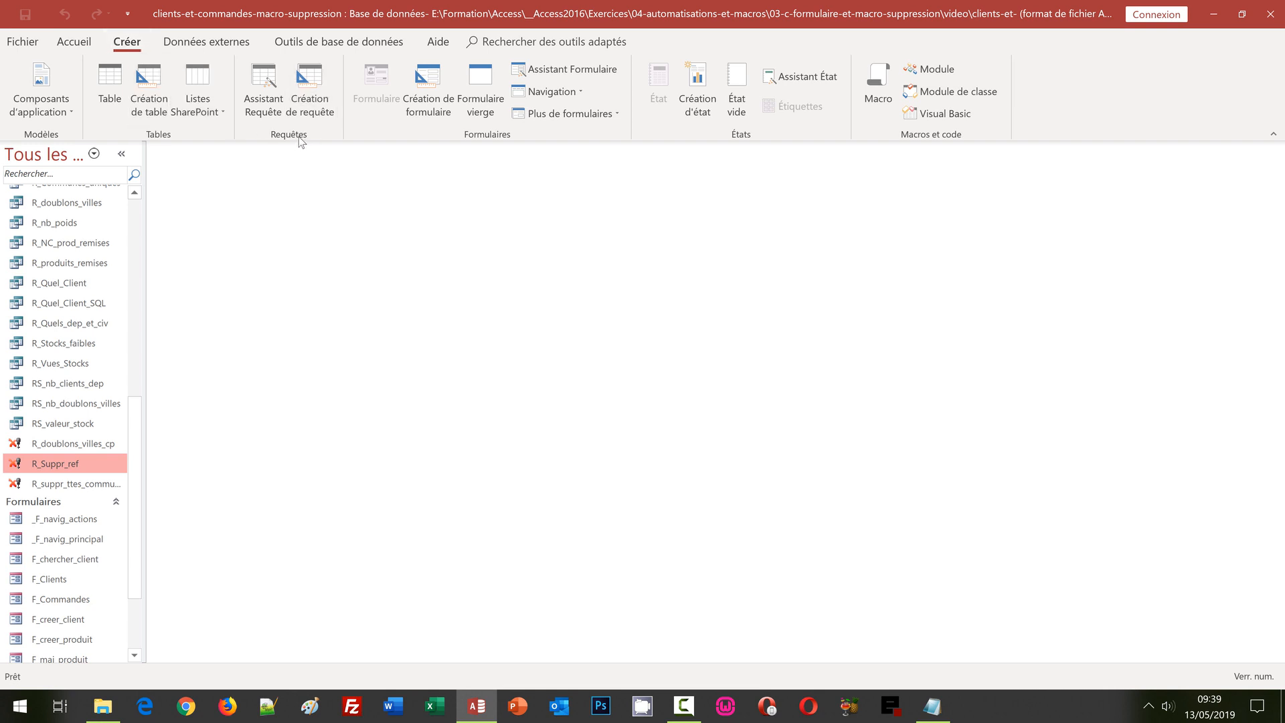
Step: Start a new query design on the Clients table and enlarge its field list
{"action": "left_click", "coordinate": [330, 89]}
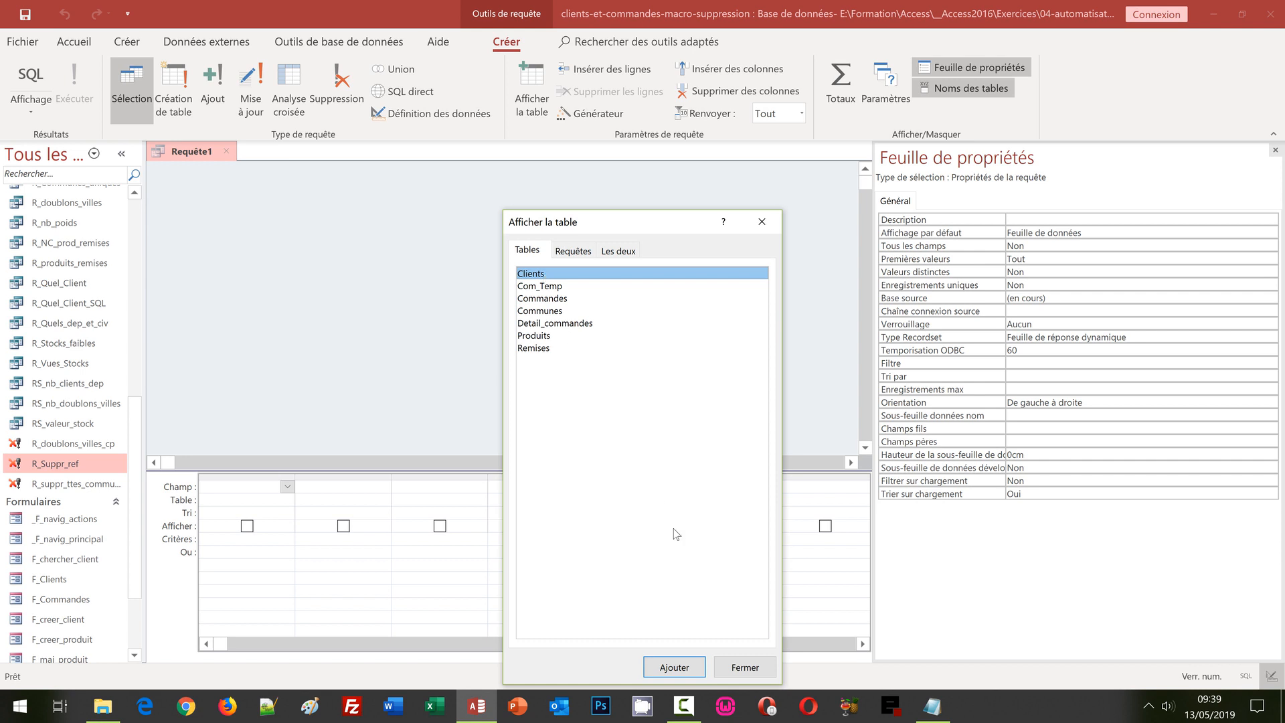
{"action": "left_click", "coordinate": [696, 662]}
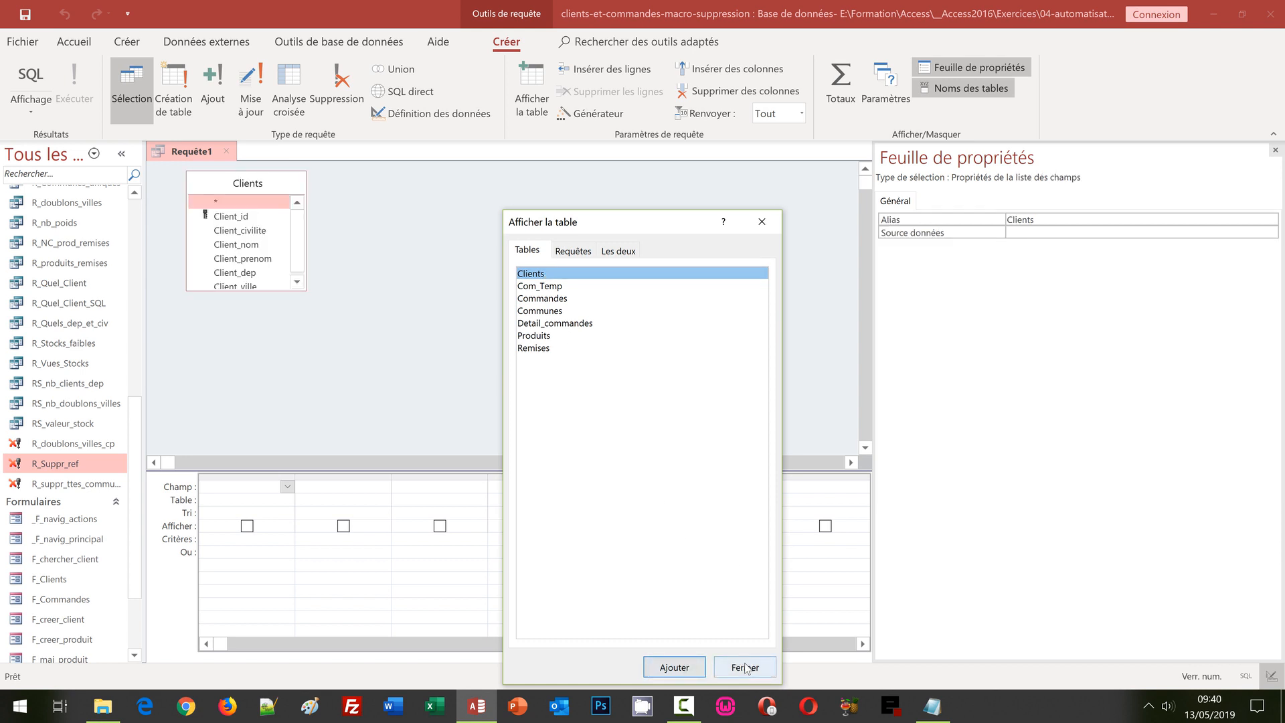
{"action": "left_click", "coordinate": [744, 667]}
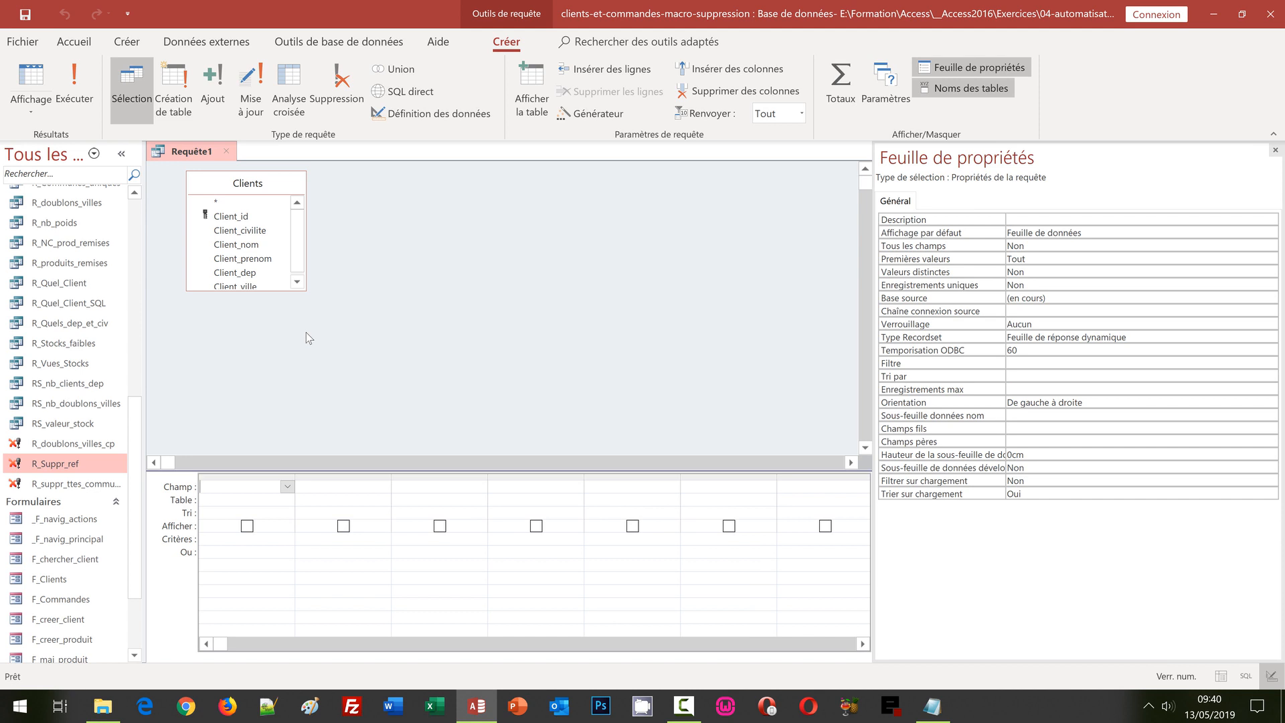
{"action": "left_click_drag", "start_coordinate": [263, 304], "coordinate": [265, 325]}
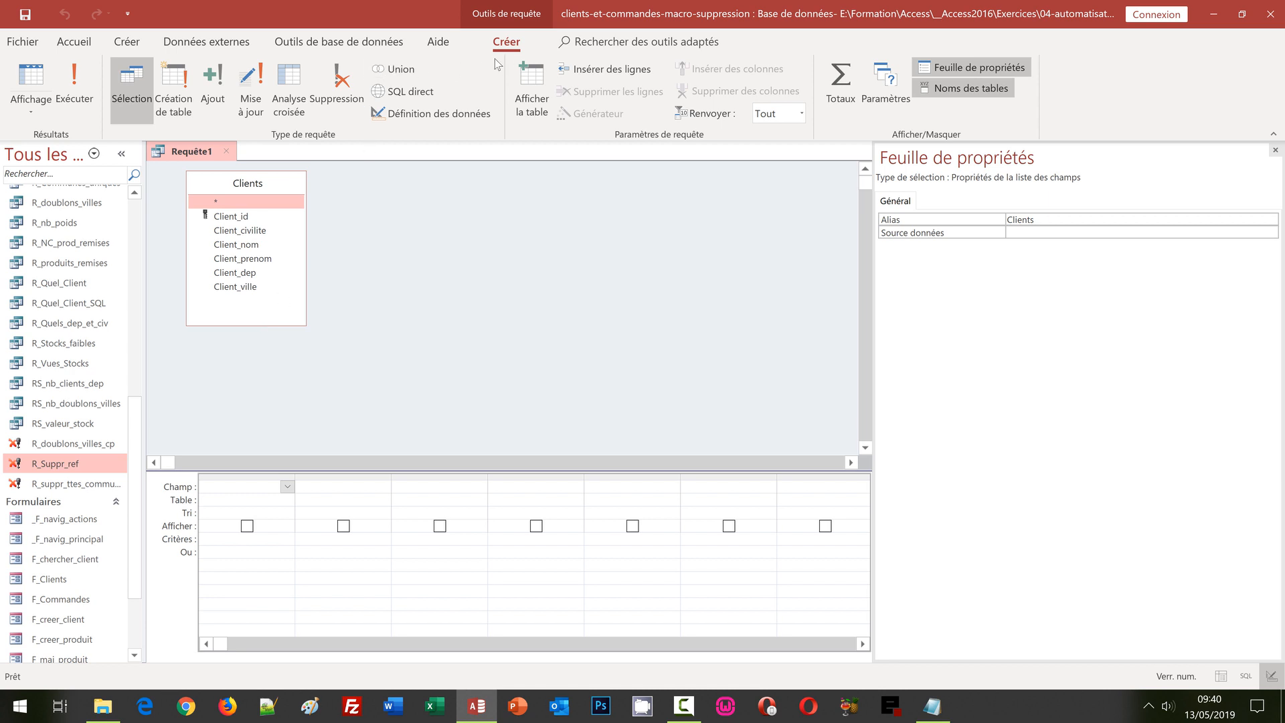
Step: Convert Requête1 to a Suppression query and select the grid's first column
{"action": "left_click", "coordinate": [349, 95]}
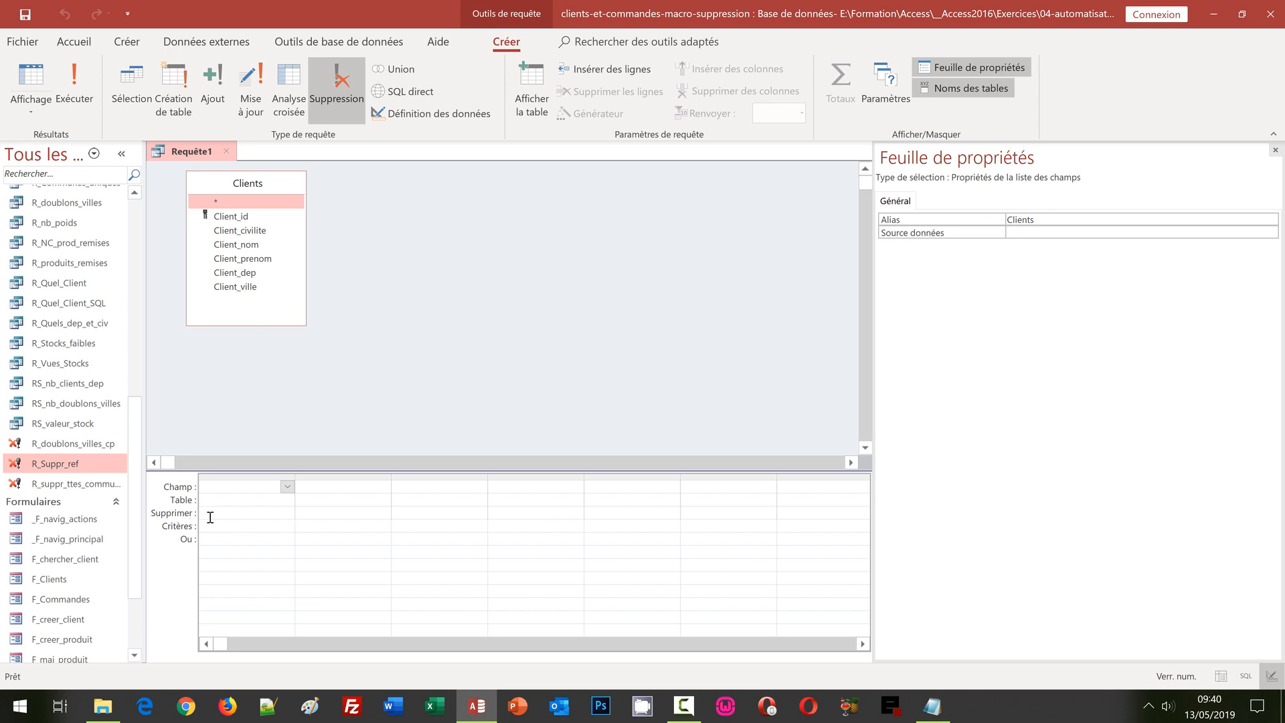
{"action": "left_click", "coordinate": [212, 513]}
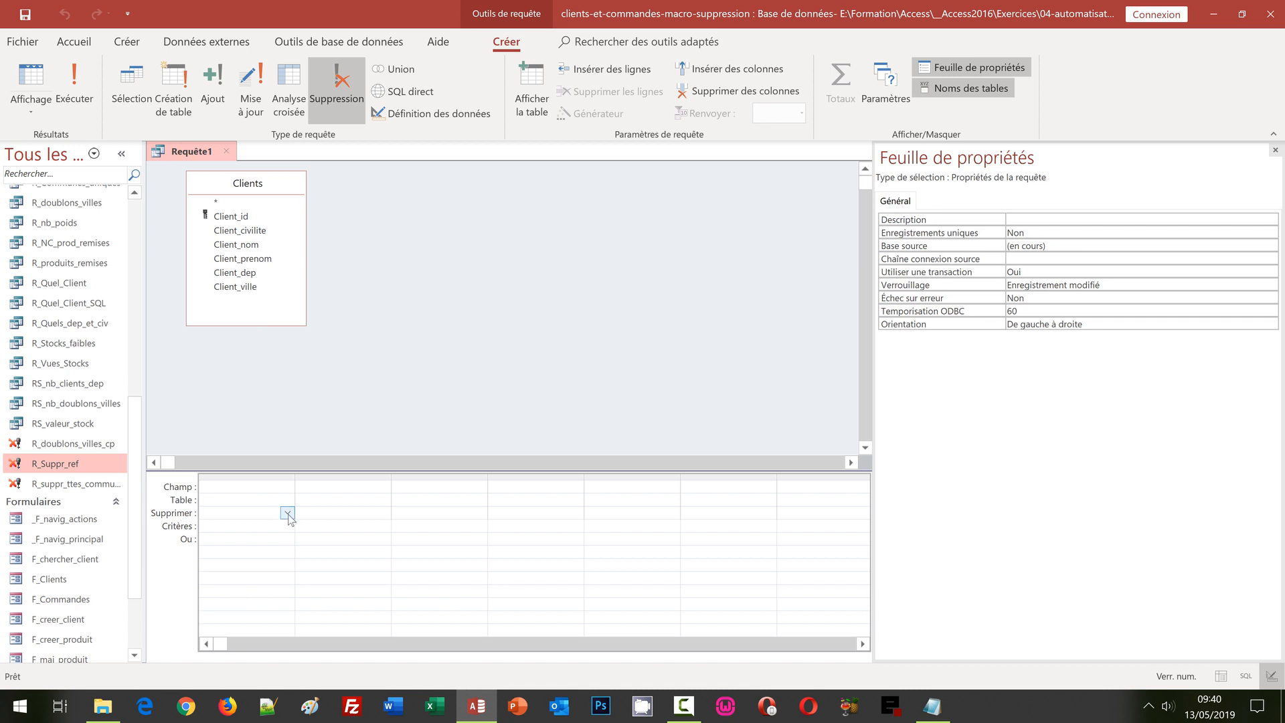
Step: Set the delete query's first column to the Clients table's Client_id field, with Supprimer set to Où
{"action": "left_click", "coordinate": [287, 514]}
{"action": "left_click", "coordinate": [227, 489]}
{"action": "left_click", "coordinate": [287, 487]}
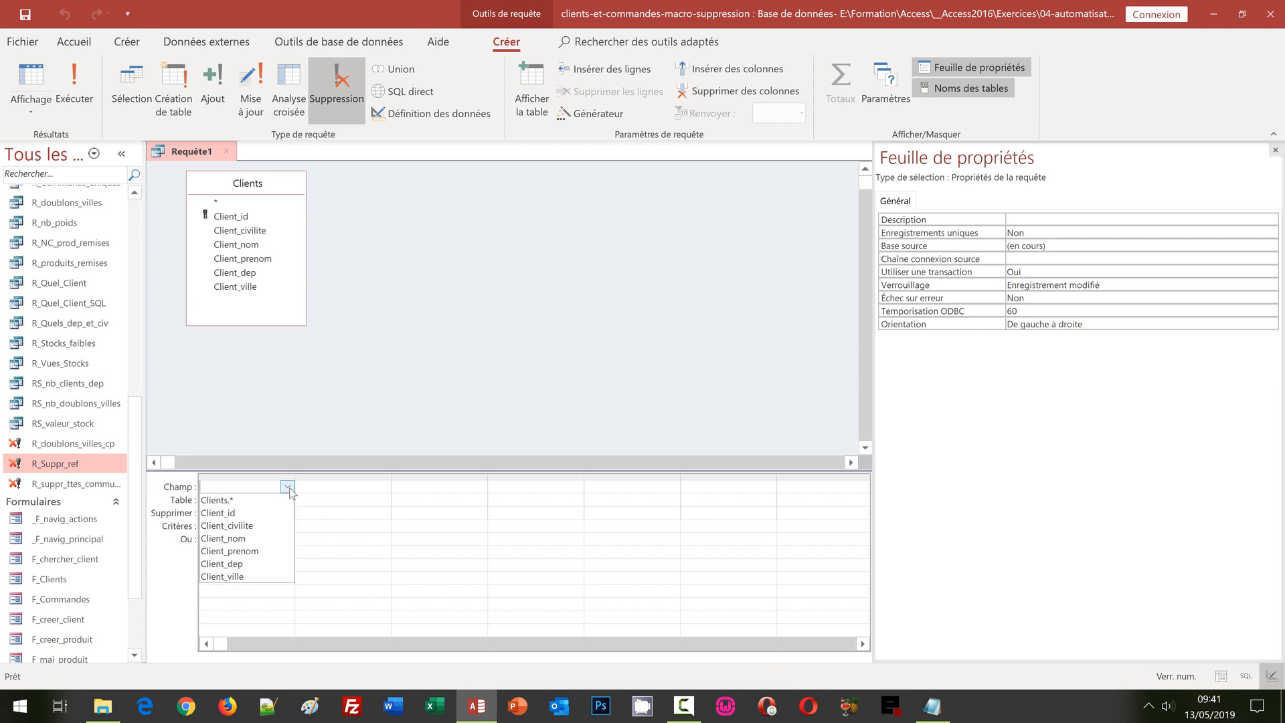
{"action": "left_click", "coordinate": [260, 516]}
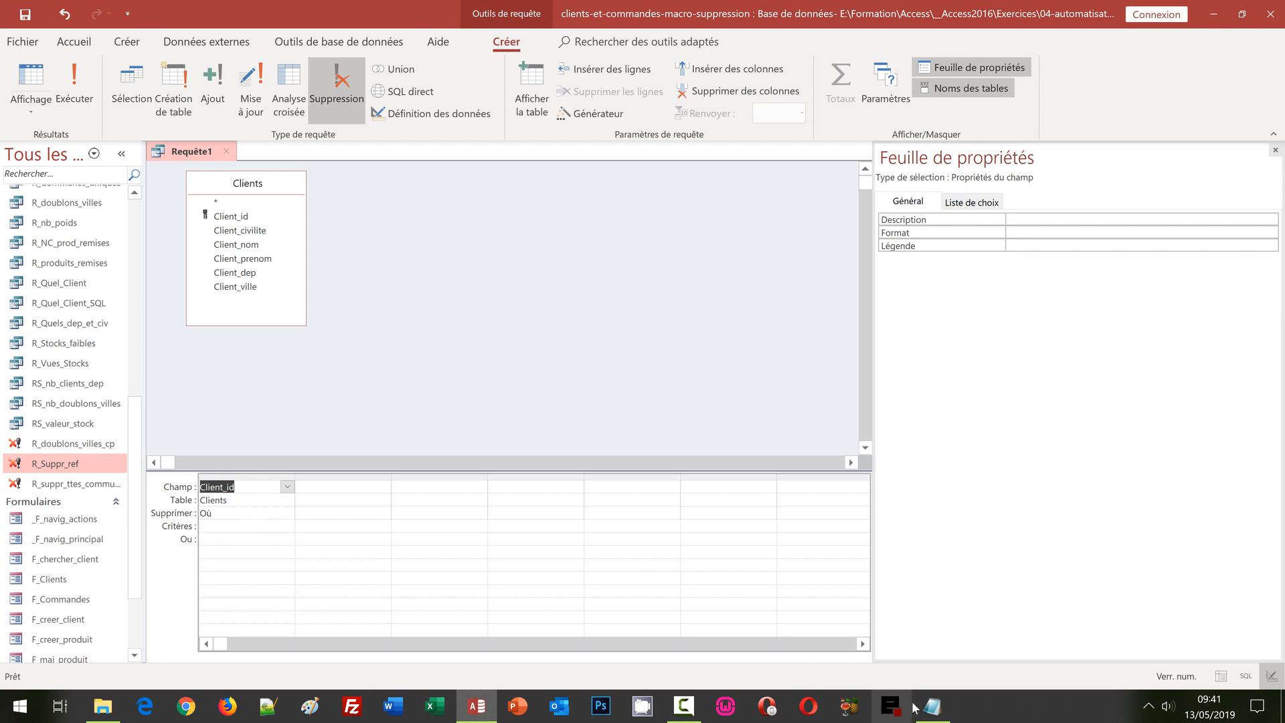
Step: Select the form reference expression in Notepad's expression-de-correspondance.txt, then return to Access
{"action": "mouse_move", "coordinate": [939, 708]}
{"action": "left_click", "coordinate": [912, 656]}
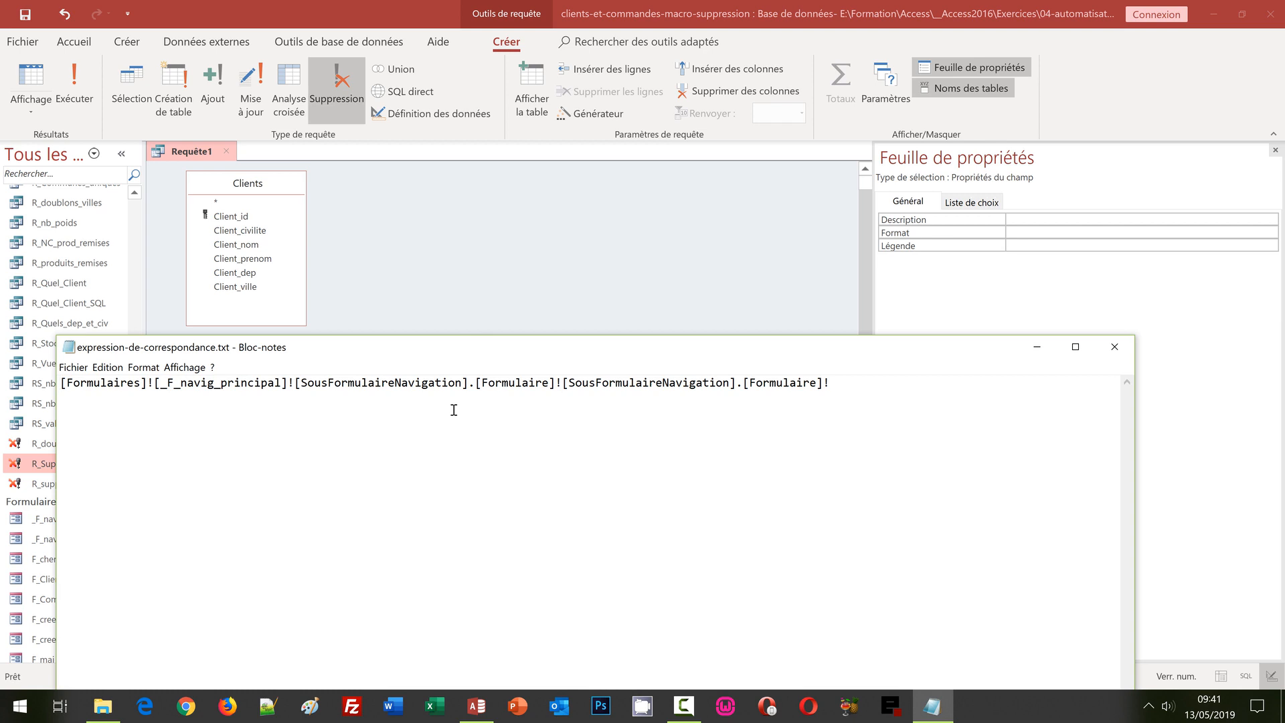
{"action": "key", "text": "ctrl+a"}
{"action": "key", "text": "ctrl+c"}
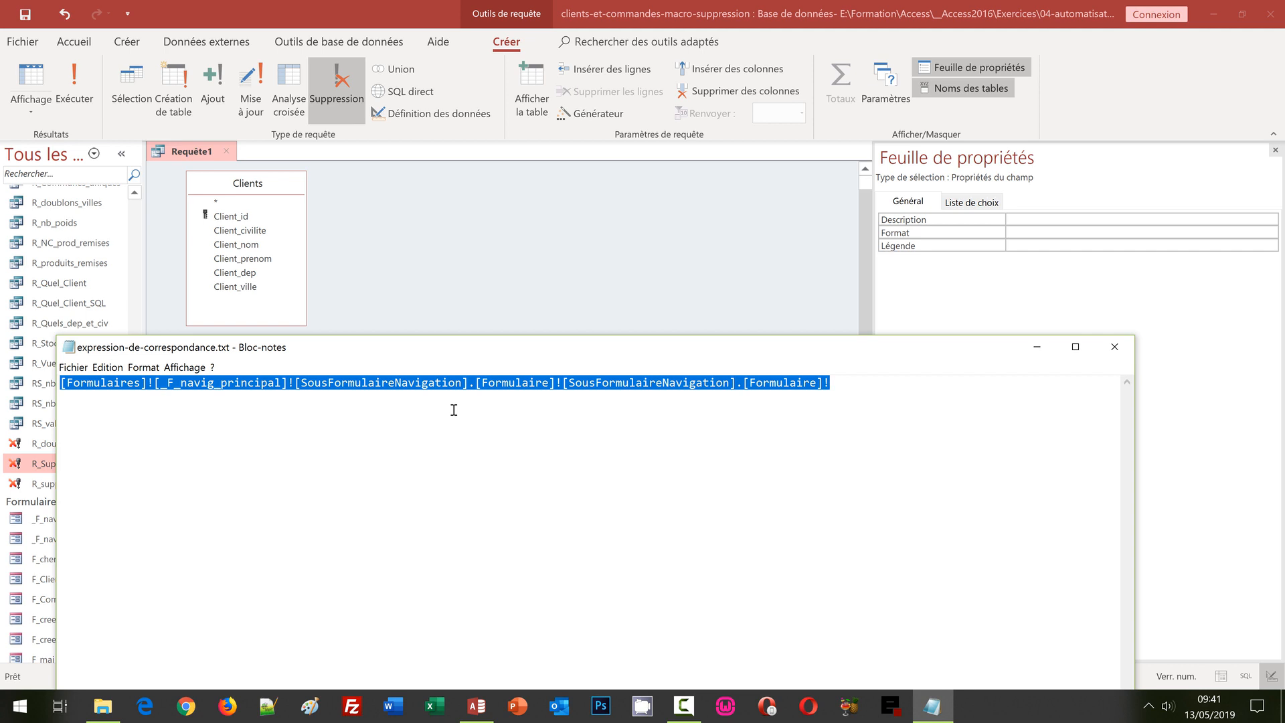
{"action": "left_click", "coordinate": [317, 5]}
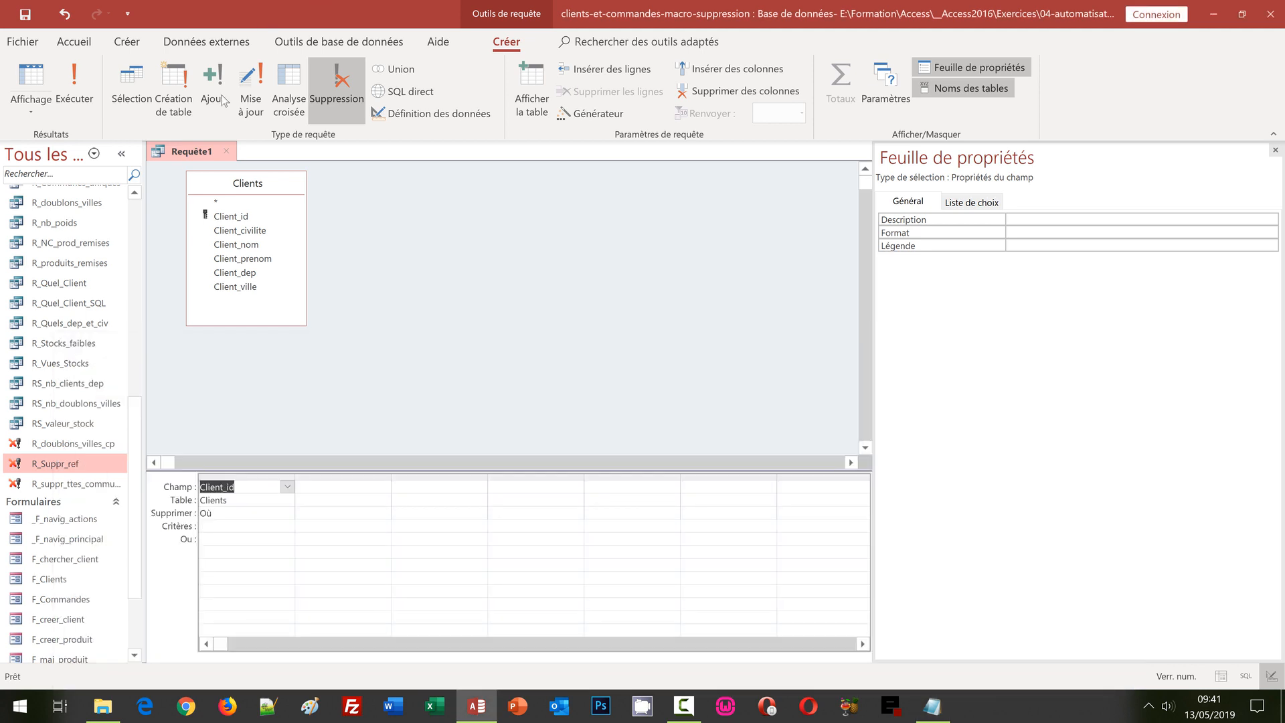
Step: Set Client_id's criterion to the navigation subform reference ending in [Id], then save the query
{"action": "right_click", "coordinate": [219, 529]}
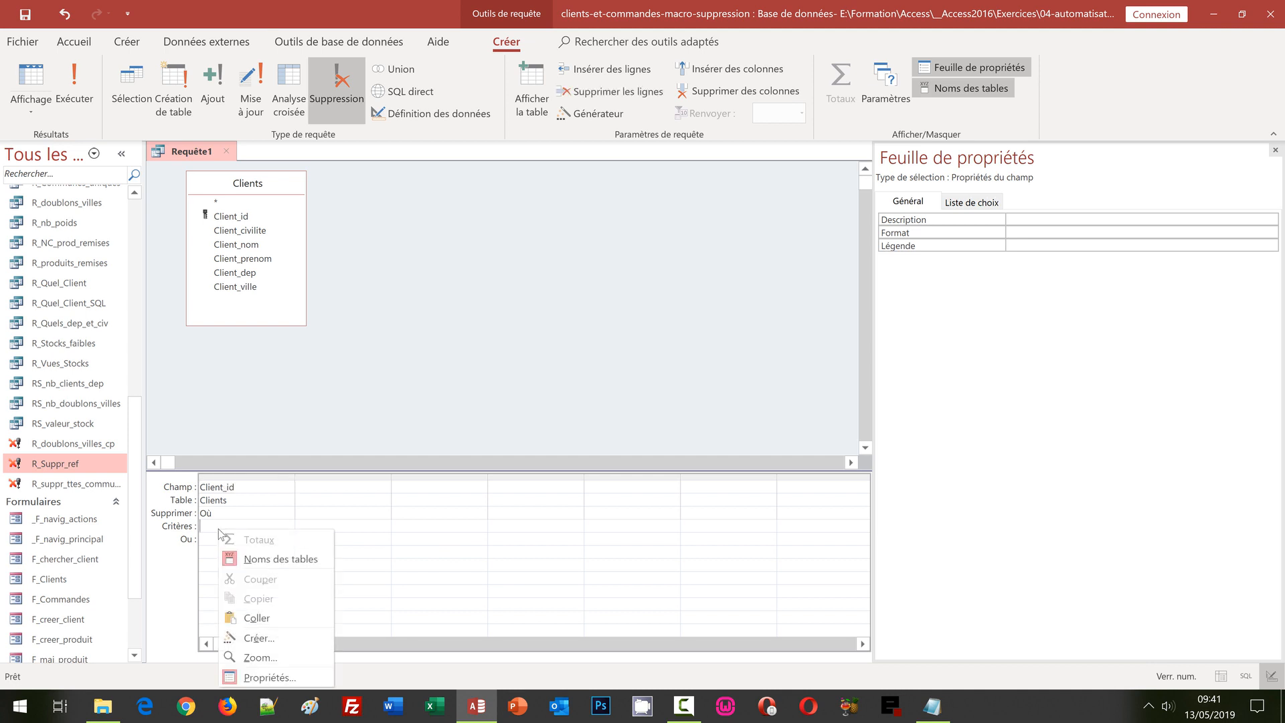
{"action": "left_click", "coordinate": [250, 639]}
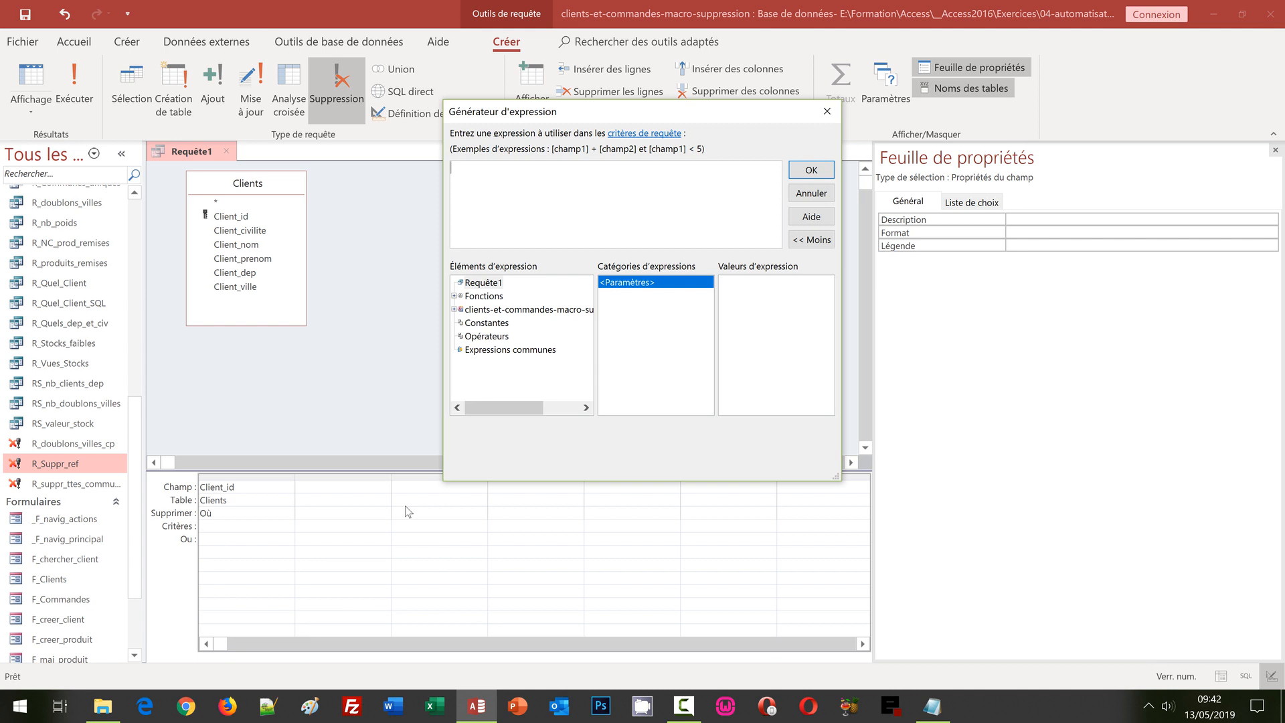
{"action": "key", "text": "ctrl+v"}
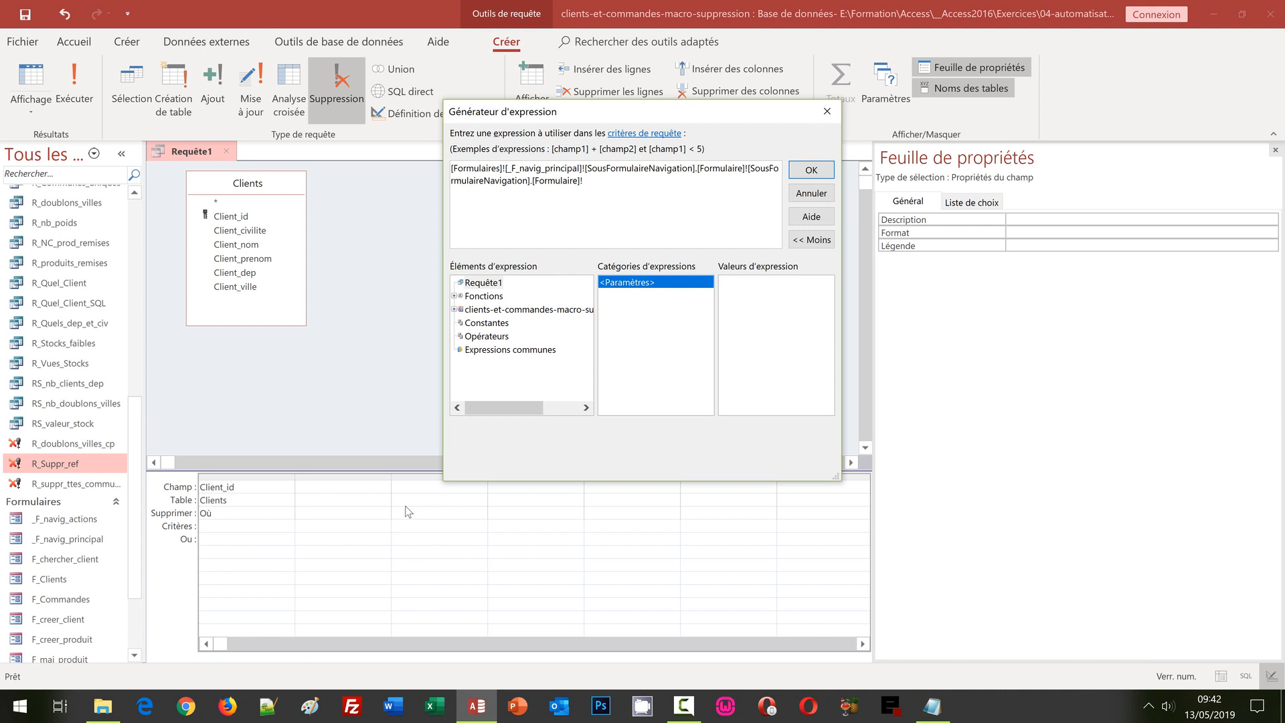
{"action": "type", "text": "[Id"}
{"action": "left_click", "coordinate": [811, 171]}
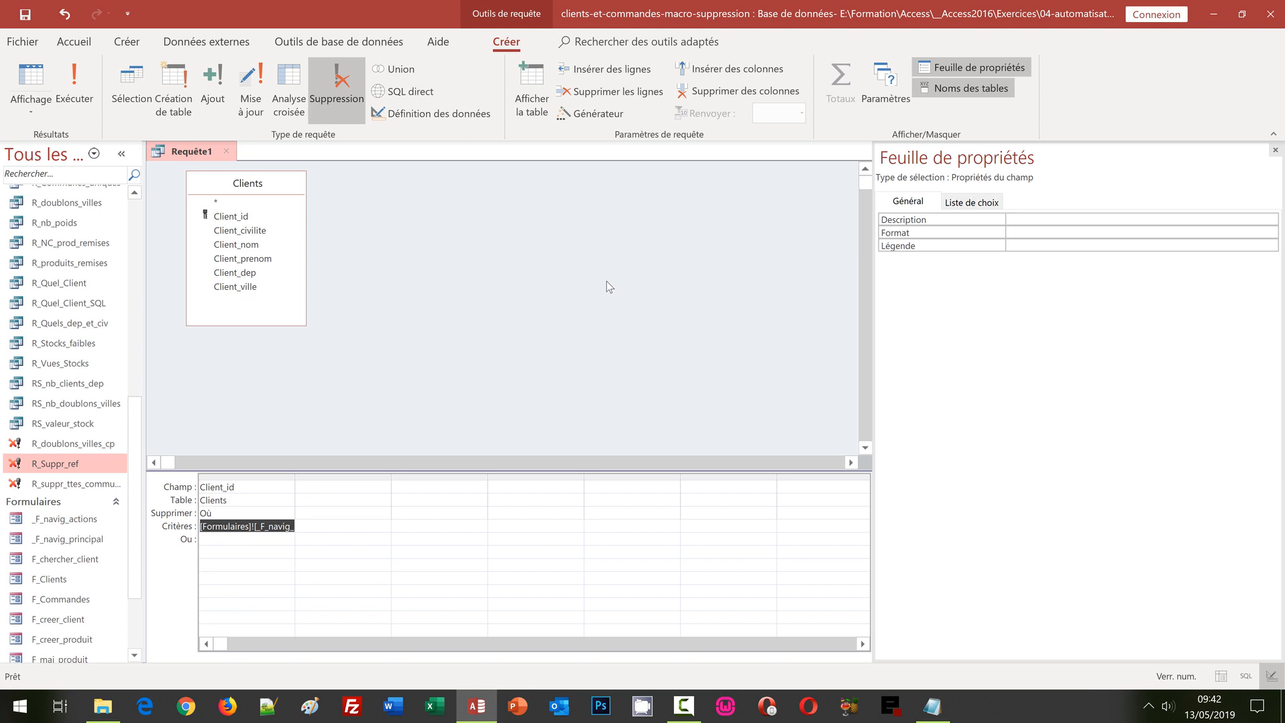
{"action": "key", "text": "ctrl+s"}
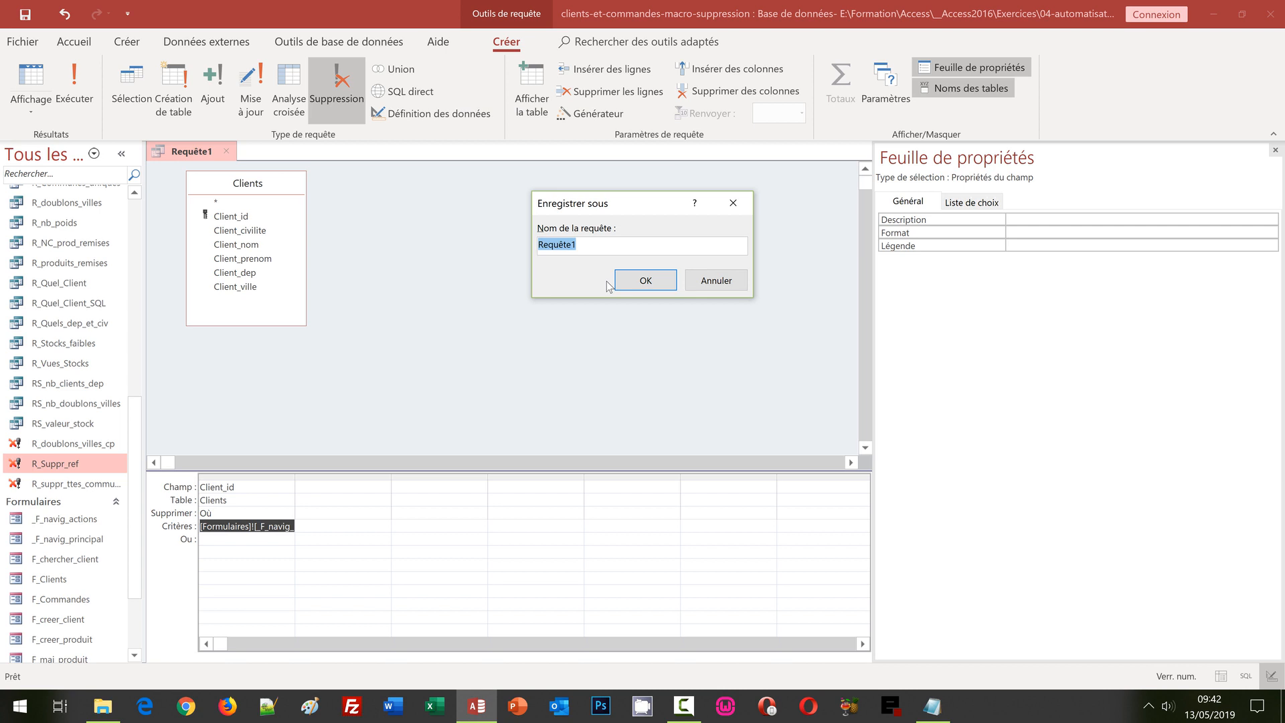
Step: Name the query R_suppr_client and close its design view
{"action": "type", "text": "R_suppr_ref"}
{"action": "key", "text": "BackSpace"}
{"action": "key", "text": "BackSpace"}
{"action": "key", "text": "BackSpace"}
{"action": "type", "text": "client"}
{"action": "left_click", "coordinate": [635, 281]}
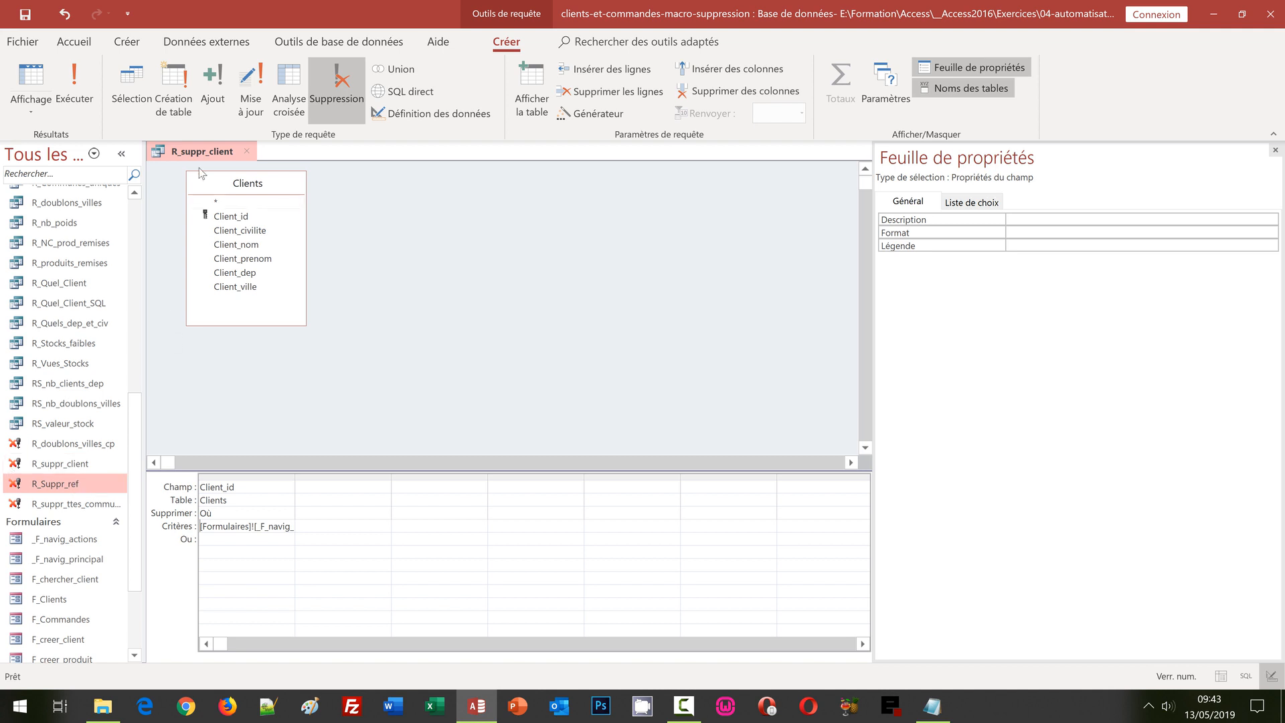
{"action": "left_click", "coordinate": [253, 151]}
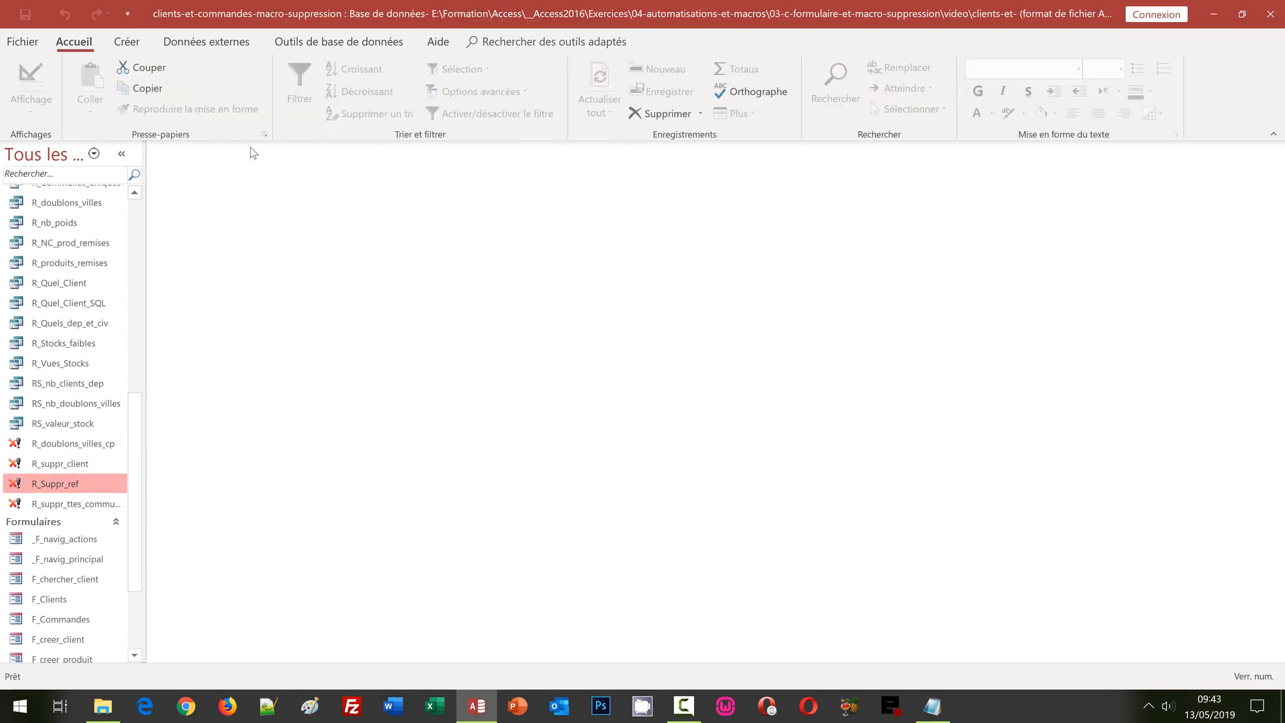
Step: Open R_Suppr_ref in Design view and set the produit_ref criterion to the navigation subform's [Reference] control
{"action": "right_click", "coordinate": [64, 484]}
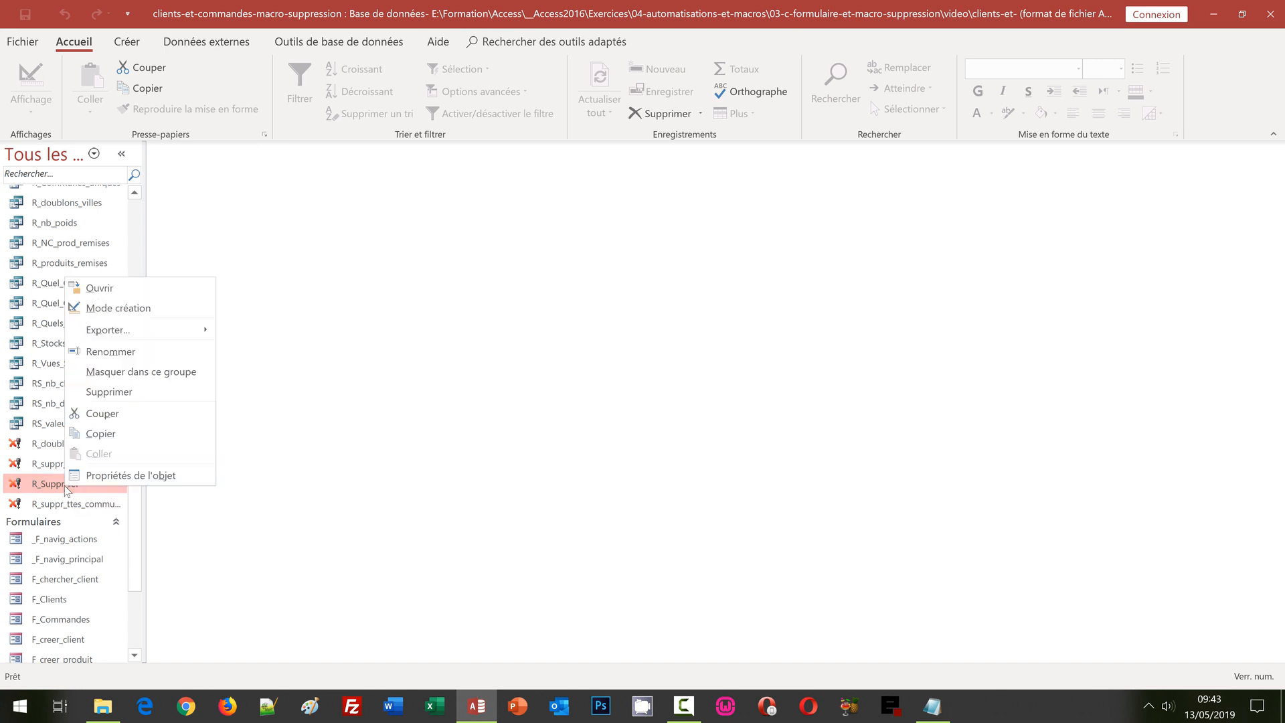
{"action": "left_click", "coordinate": [125, 315]}
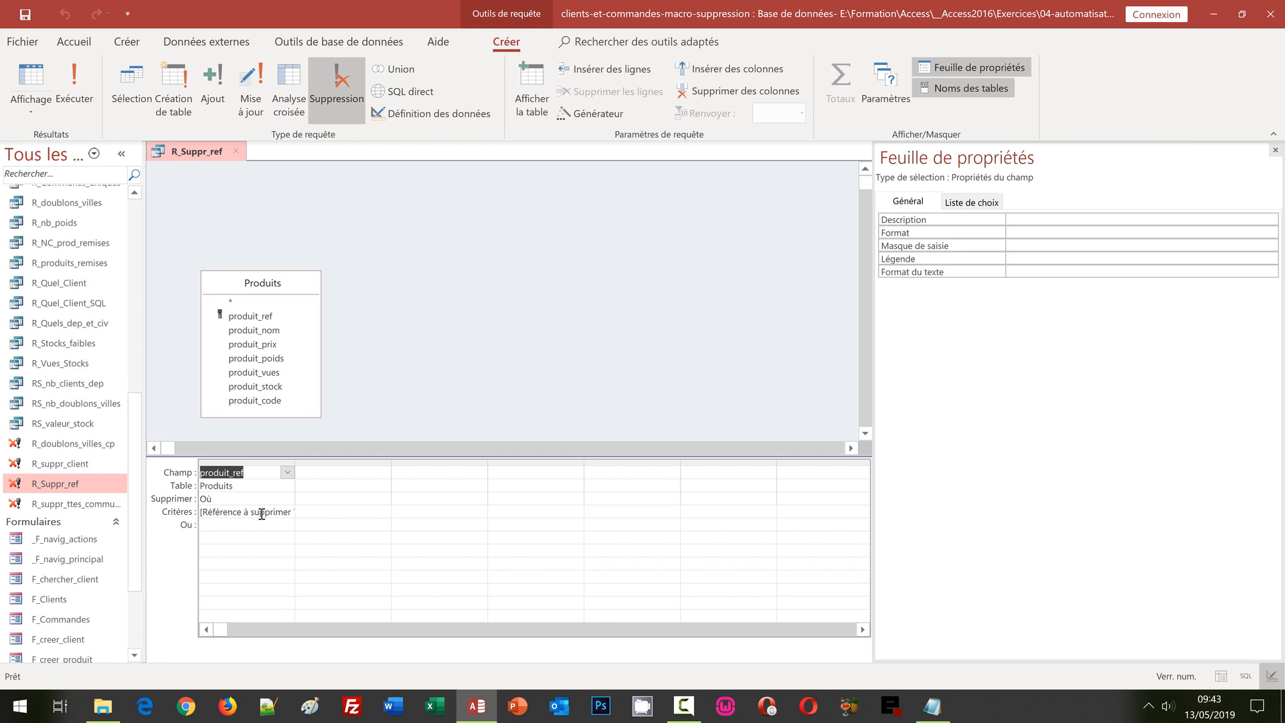
{"action": "right_click", "coordinate": [262, 513]}
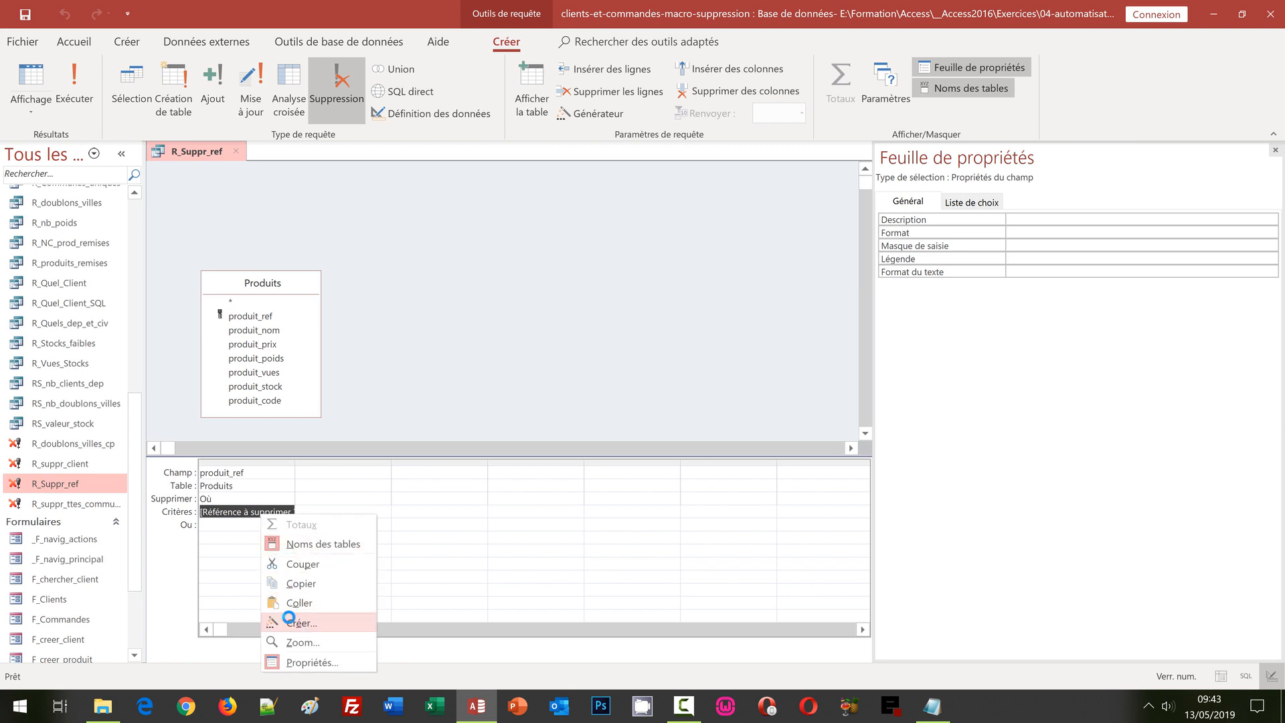
{"action": "left_click", "coordinate": [290, 621]}
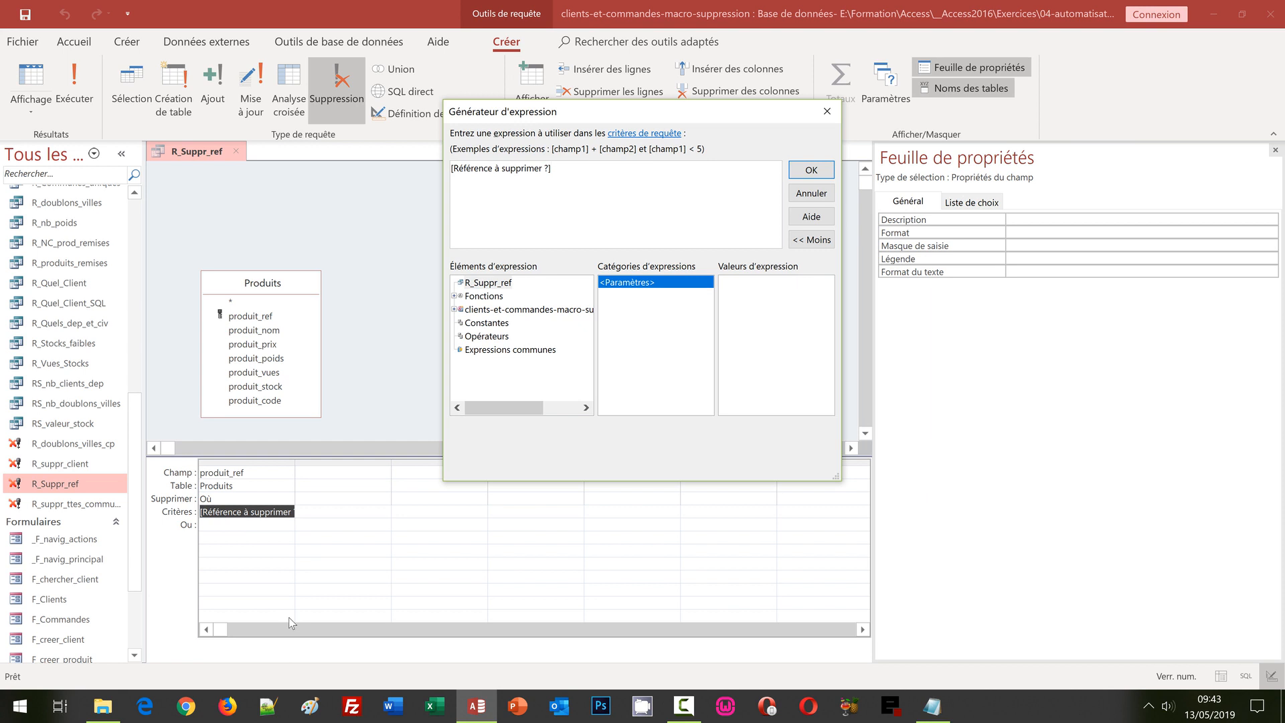
{"action": "key", "text": "ctrl+a"}
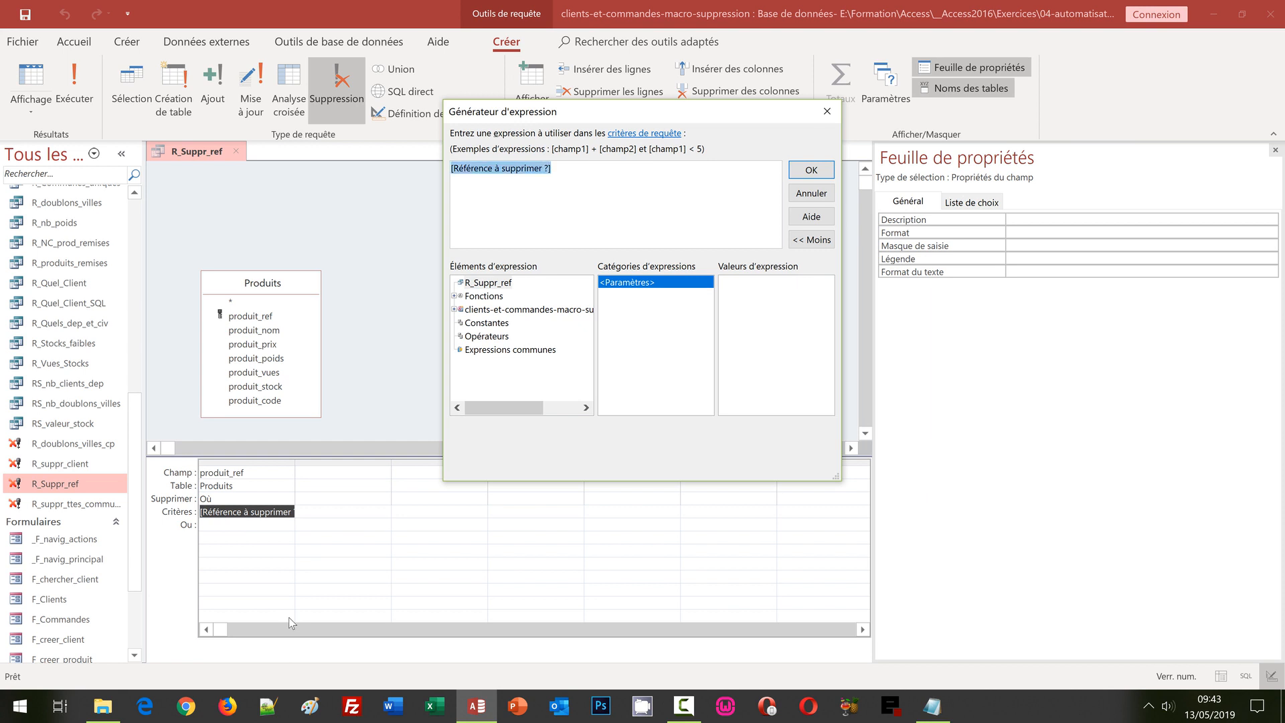
{"action": "key", "text": "Delete"}
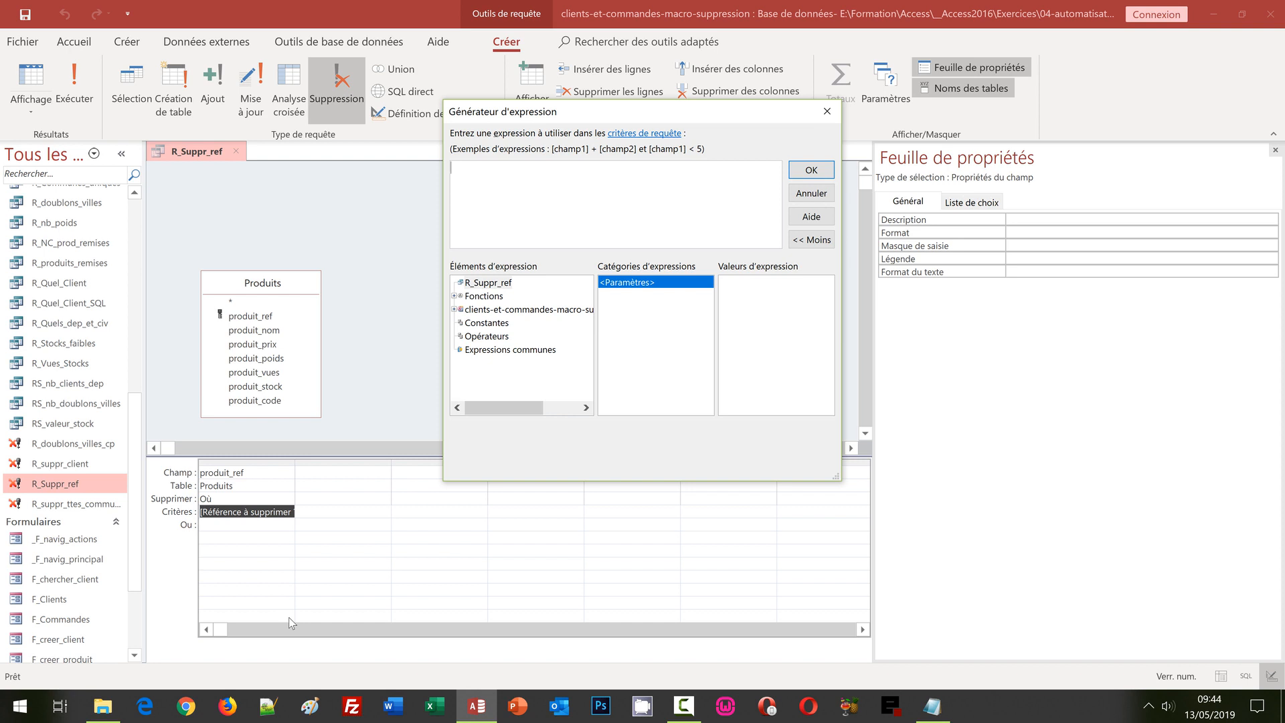
{"action": "type", "text": "[Formulaires]![F_navig_principal]![SousFormulaireNavigation].[Formulaire]![SousFormulaireNavigation].[Formulaire]!"}
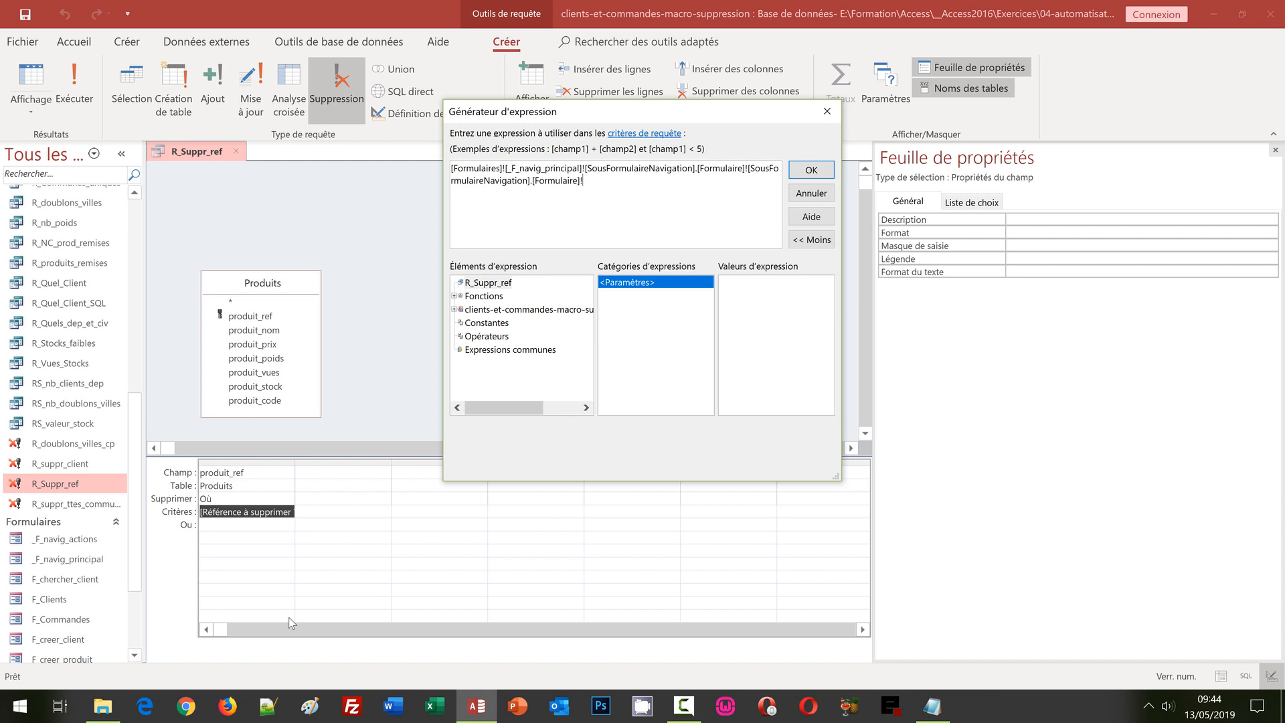
{"action": "type", "text": "[Reference]"}
{"action": "left_click", "coordinate": [811, 170]}
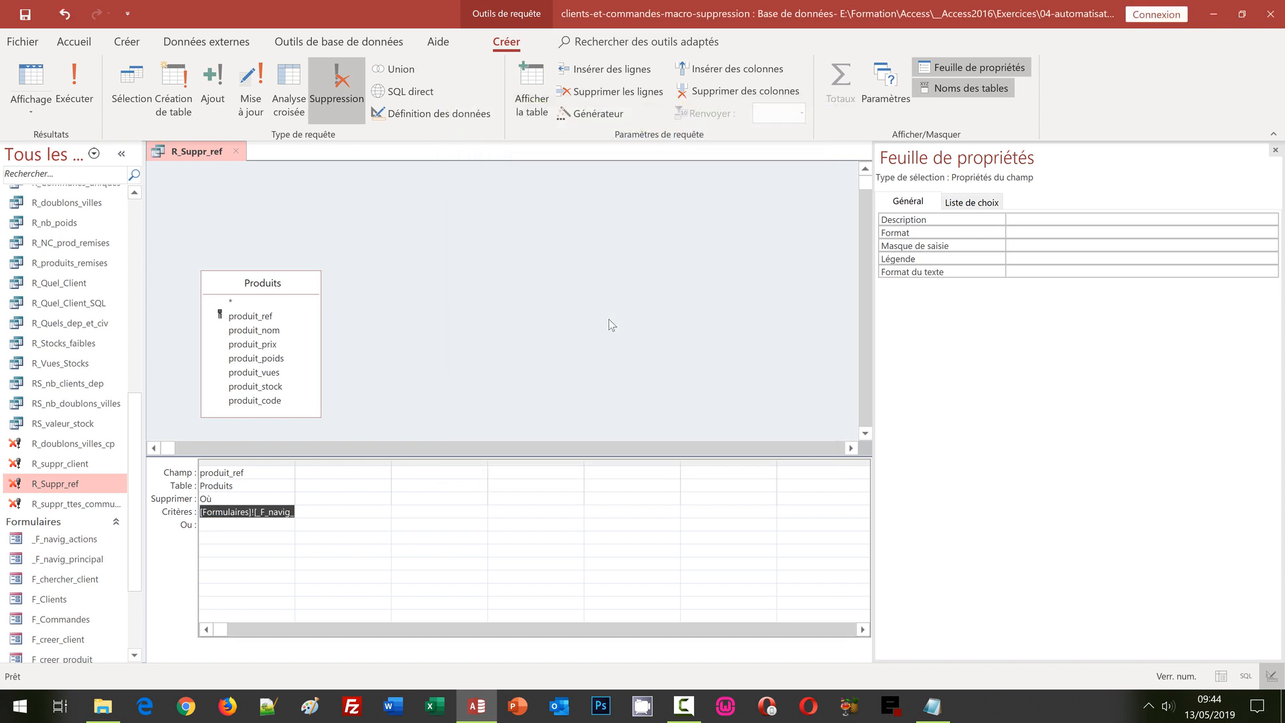
{"action": "key", "text": "ctrl+s"}
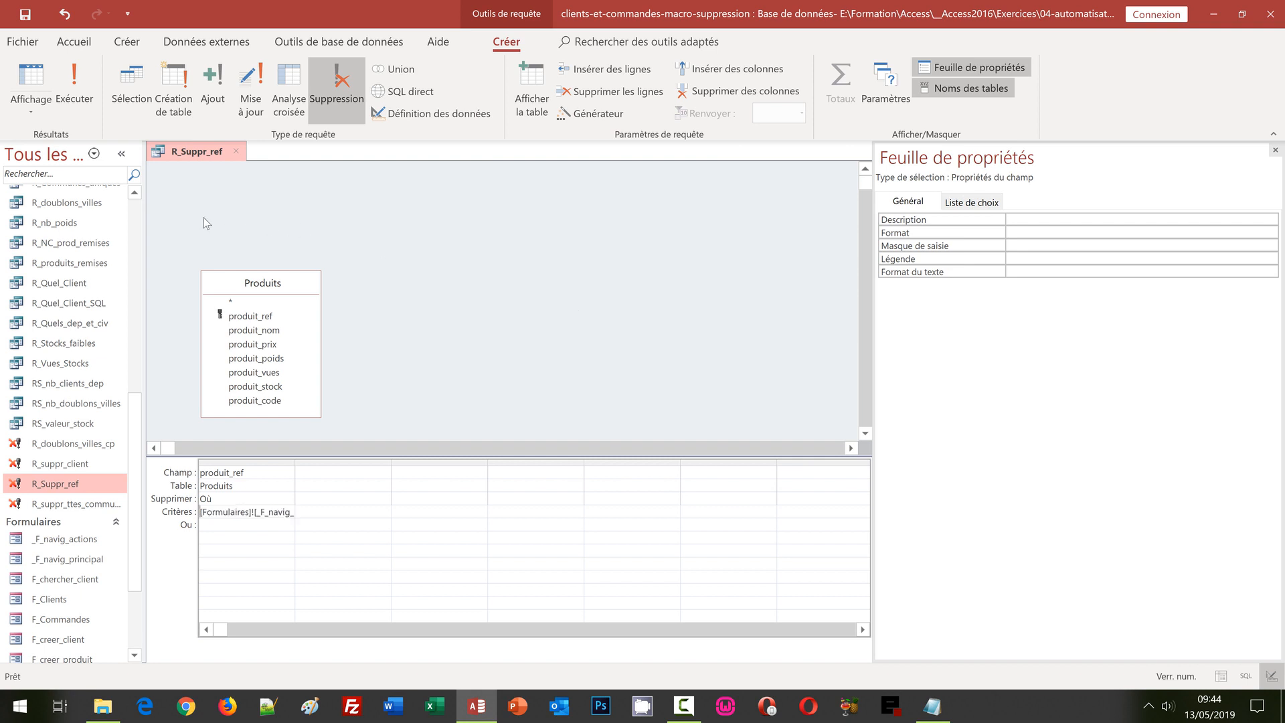
Step: Close the R_Suppr_ref query design and select the Clients table
{"action": "left_click", "coordinate": [236, 152]}
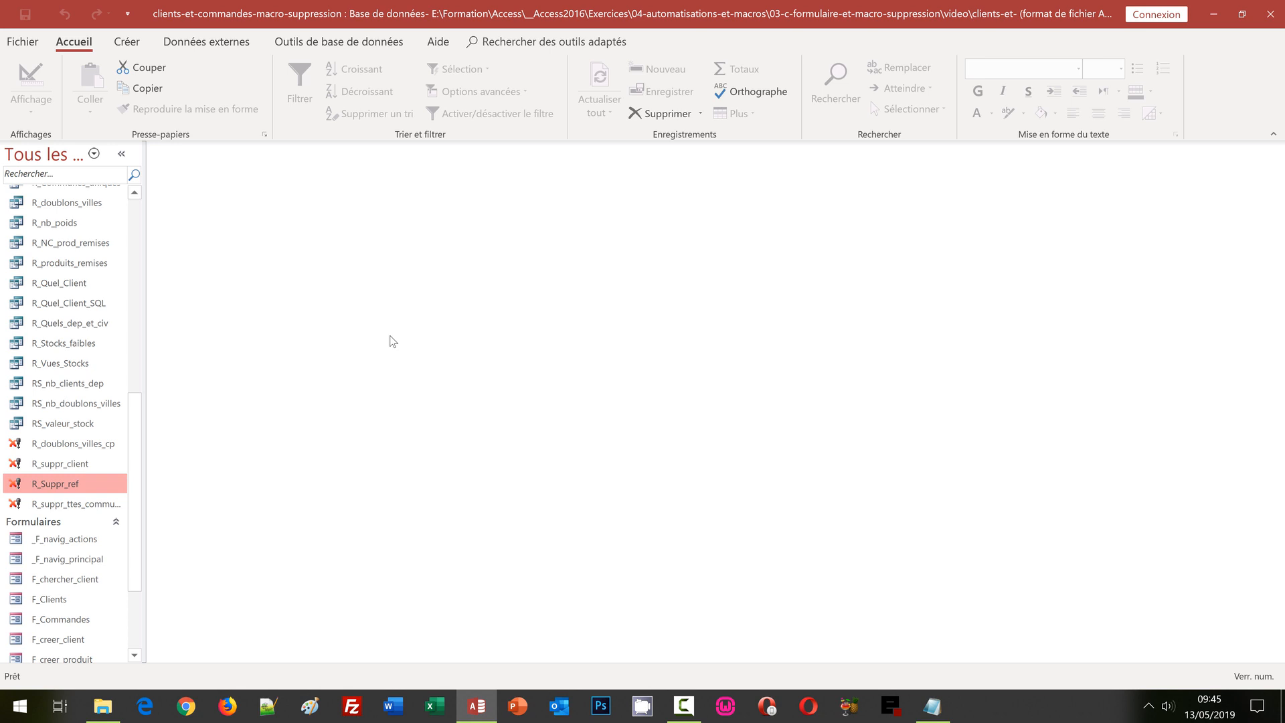
{"action": "left_click", "coordinate": [139, 221]}
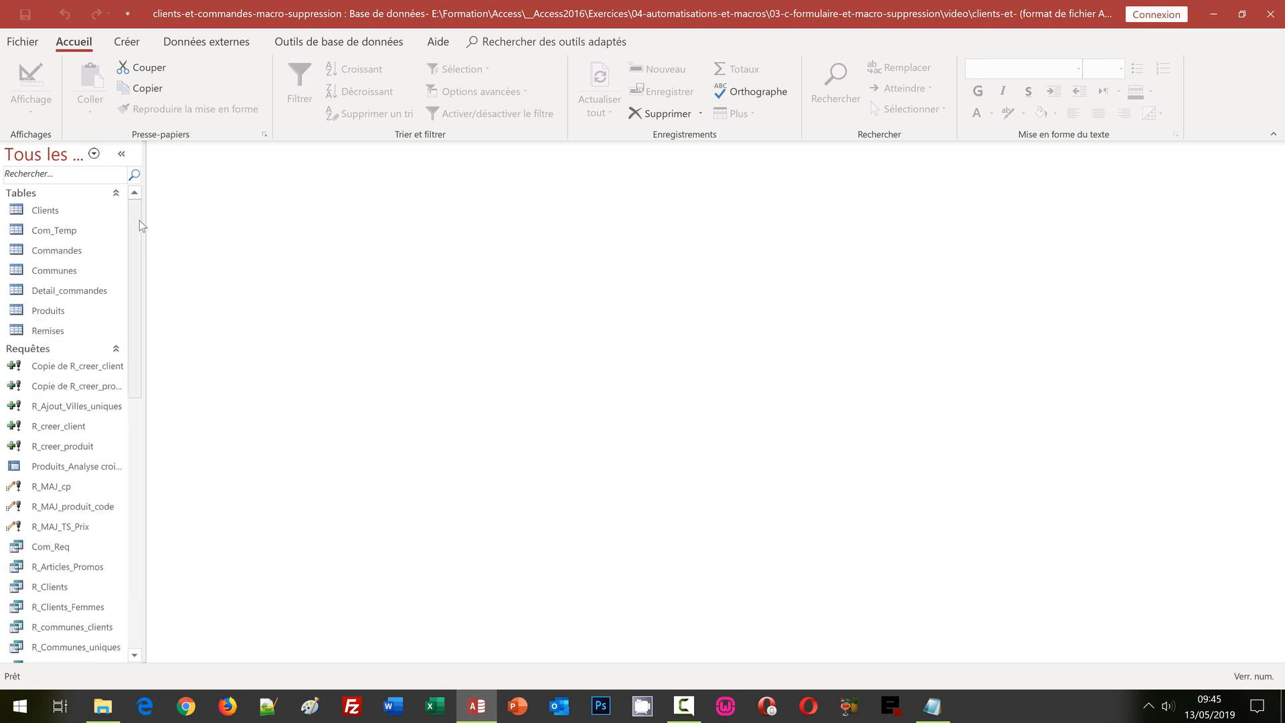
Step: Open the Clients table, page down to client 46, and close it
{"action": "left_click", "coordinate": [44, 212]}
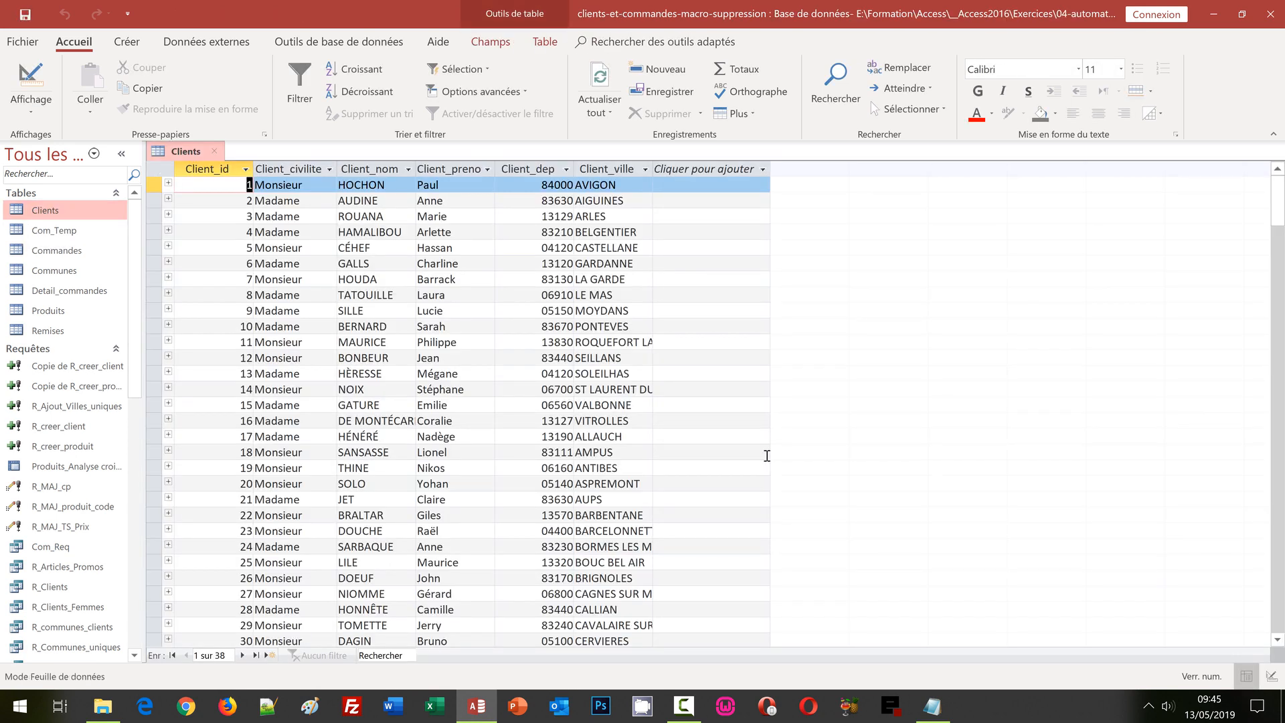
{"action": "left_click", "coordinate": [1277, 581]}
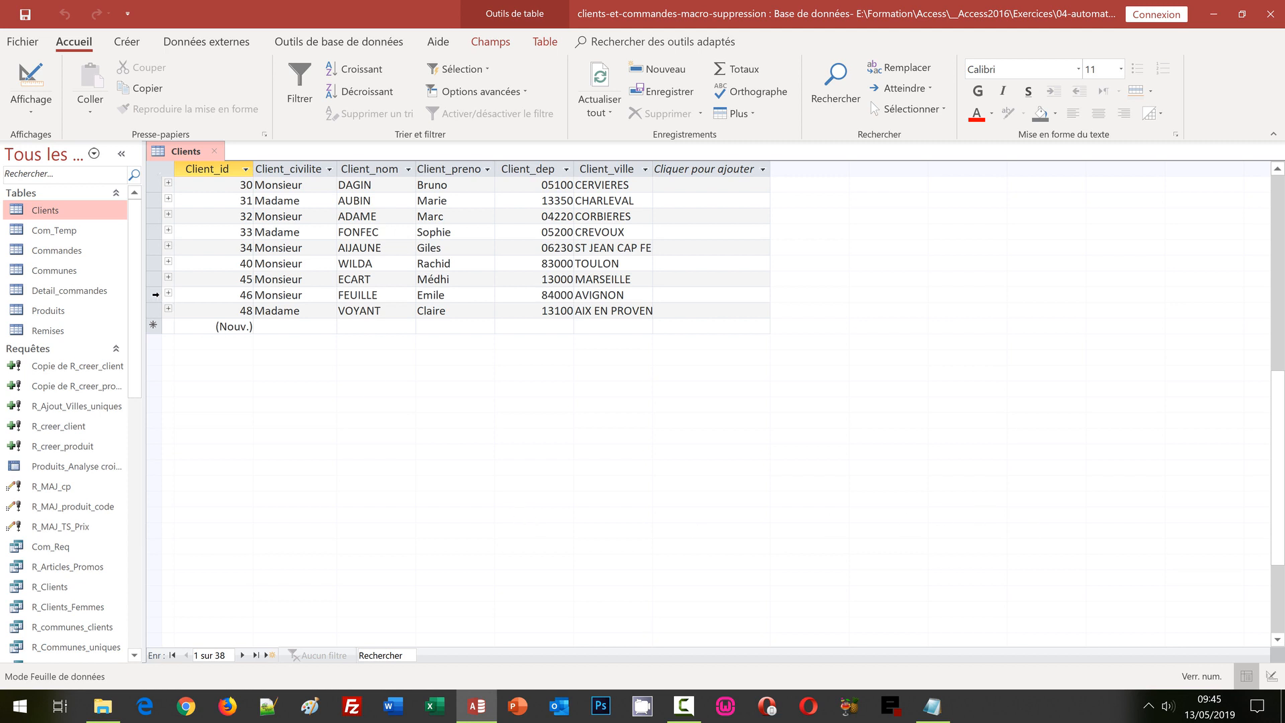
{"action": "left_click", "coordinate": [155, 294]}
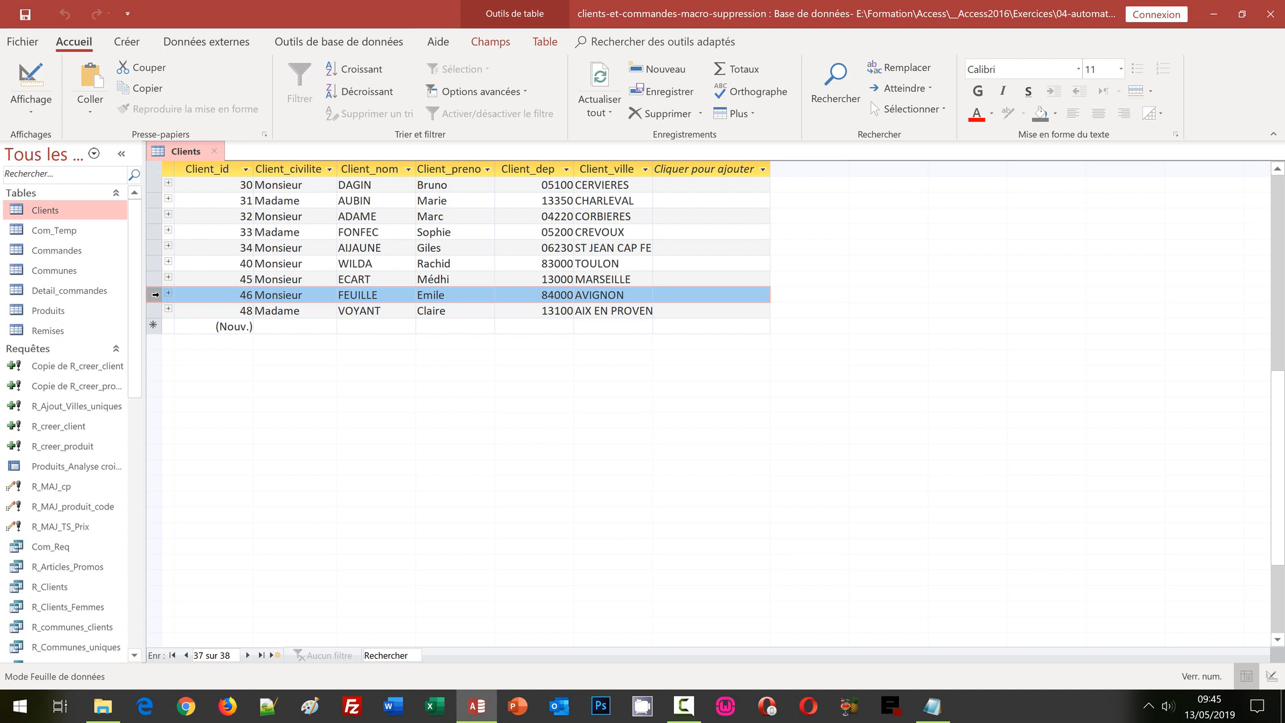
{"action": "left_click", "coordinate": [219, 152]}
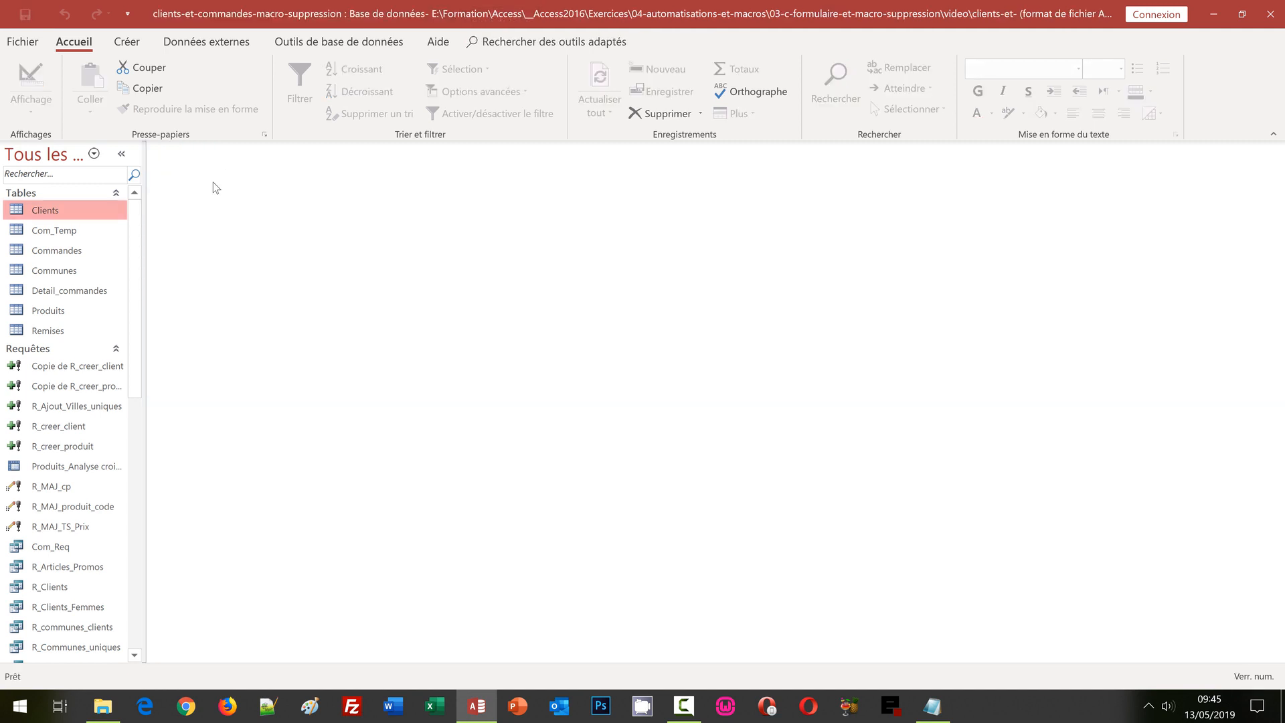
Step: Open the Produits table and page through its records, checking RLABQ10-1007, RLAR0713 and BZXH123TT
{"action": "left_click", "coordinate": [57, 312]}
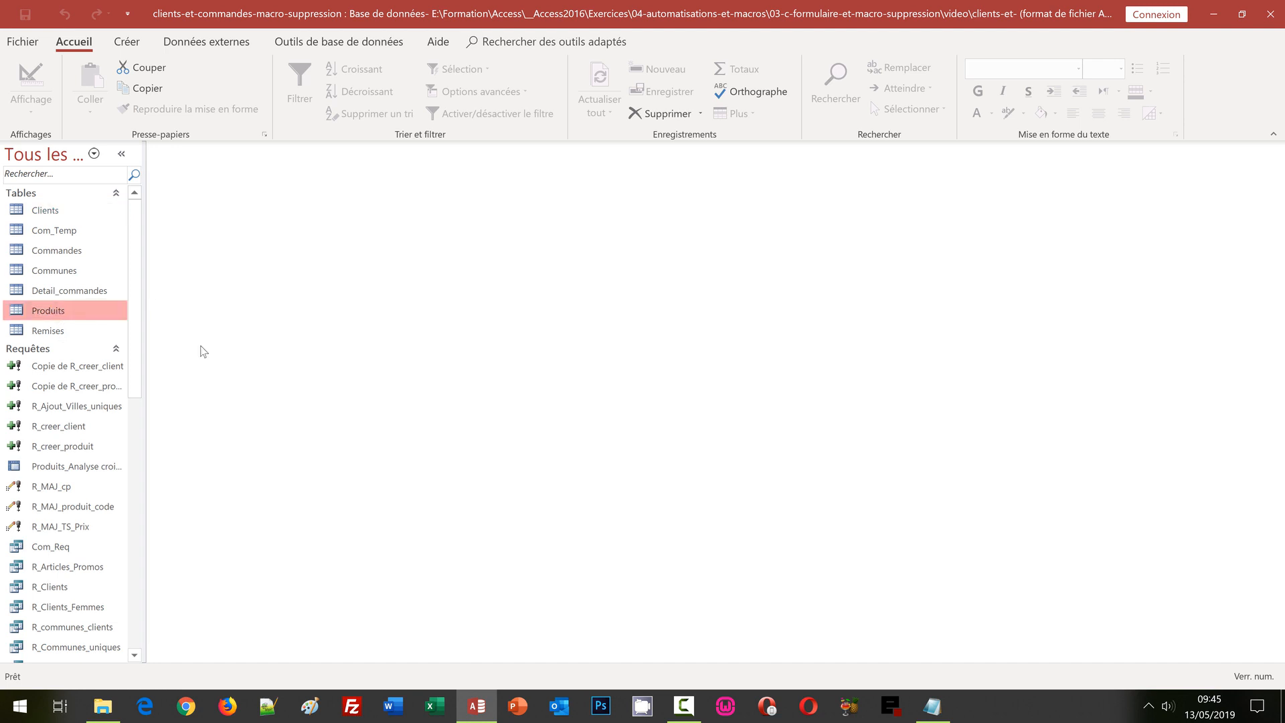
{"action": "key", "text": "Return"}
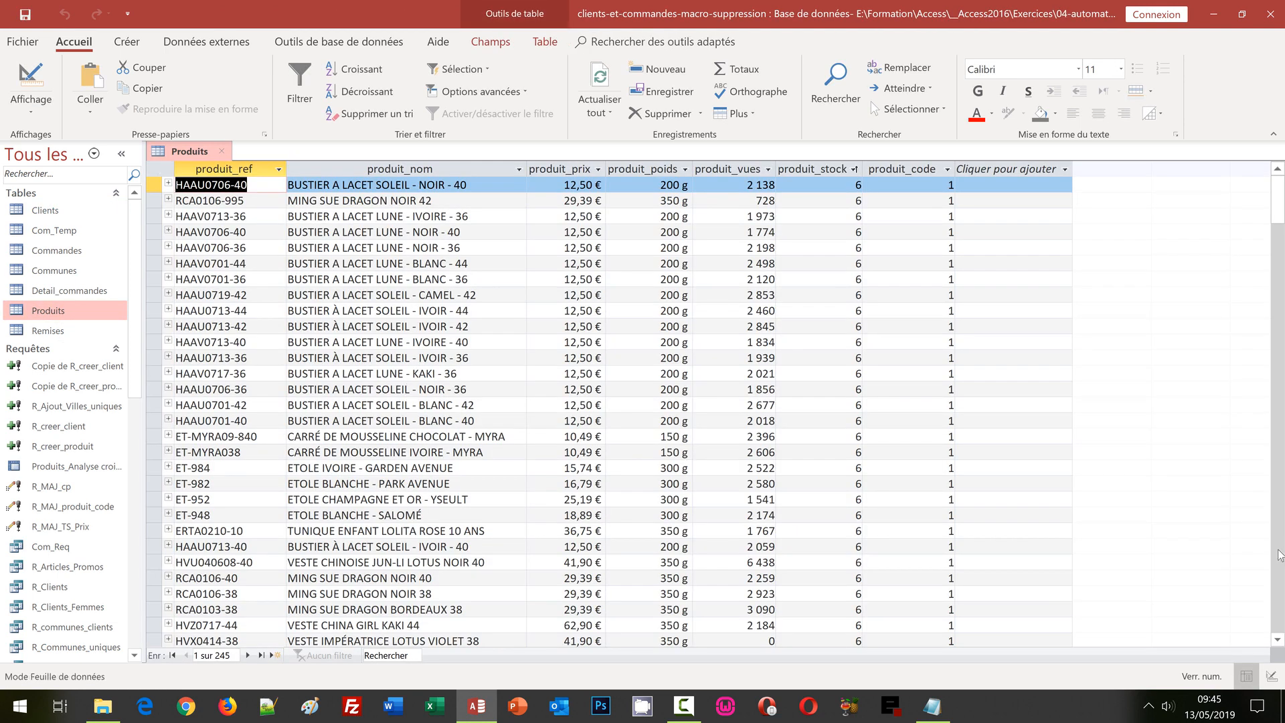
{"action": "left_click", "coordinate": [1278, 577]}
{"action": "left_click", "coordinate": [1278, 577]}
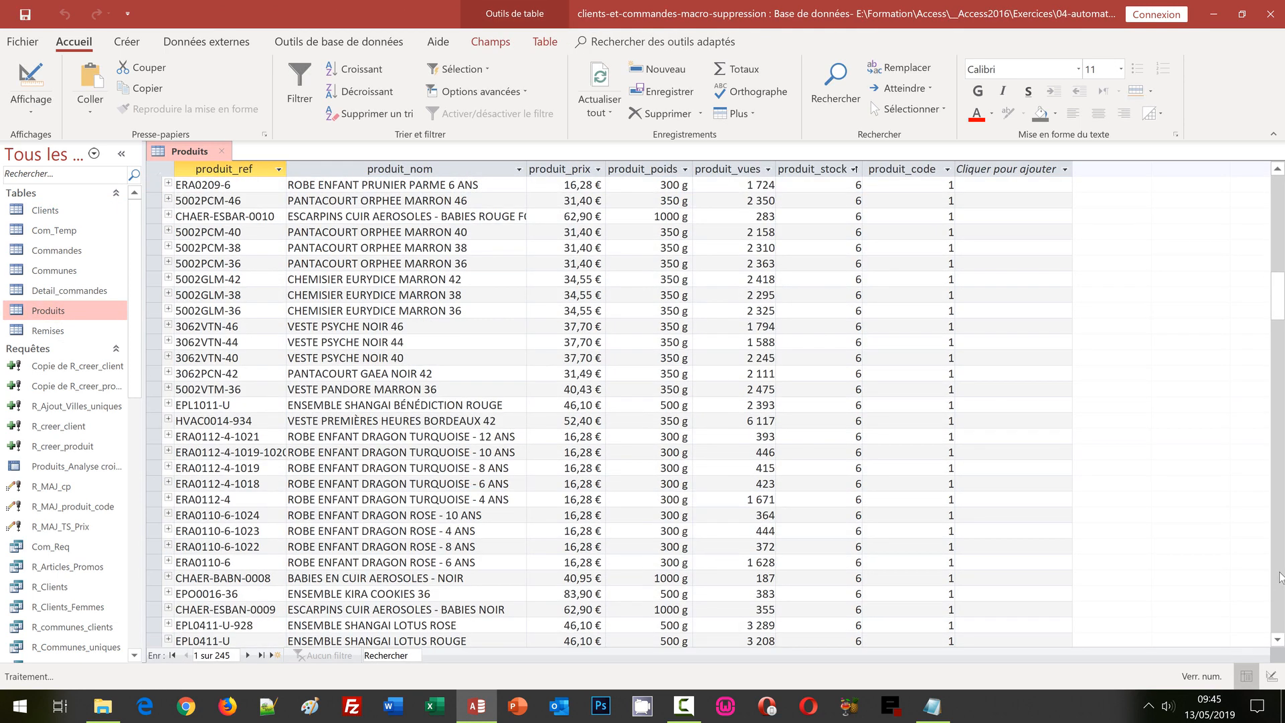
{"action": "left_click", "coordinate": [1278, 577]}
{"action": "left_click", "coordinate": [1278, 576]}
{"action": "left_click", "coordinate": [1278, 576]}
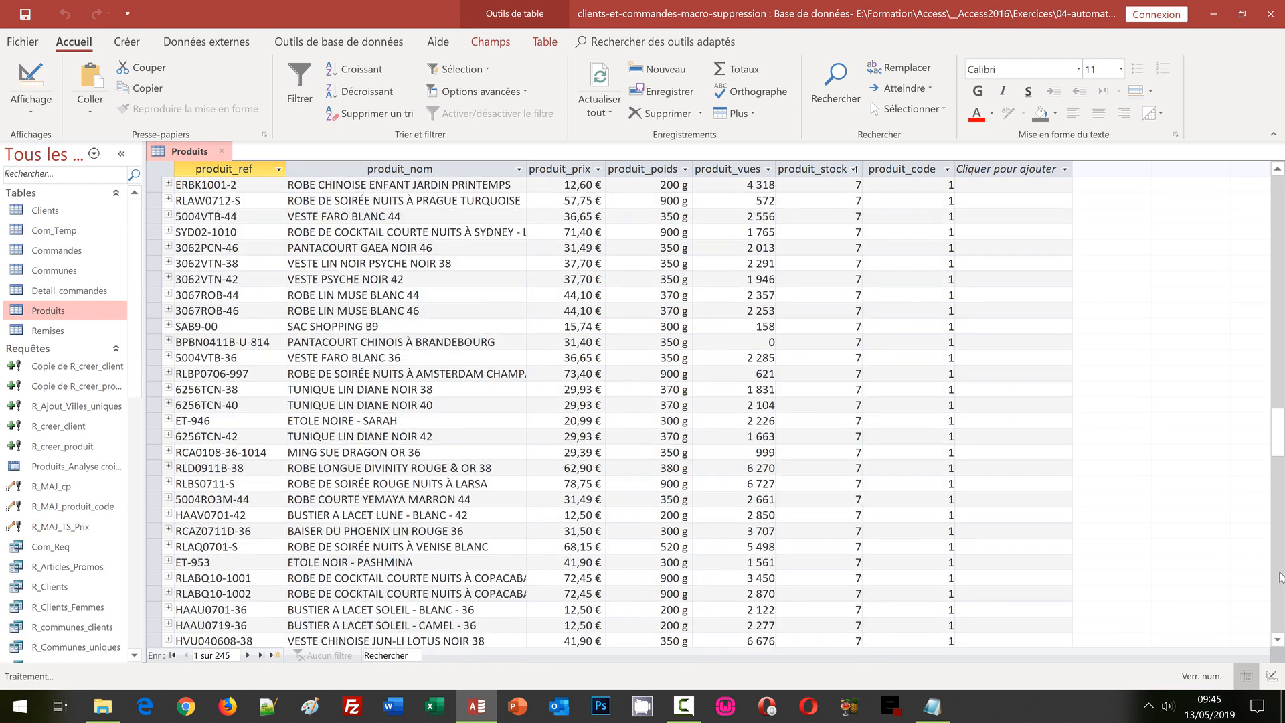
{"action": "left_click", "coordinate": [1278, 577]}
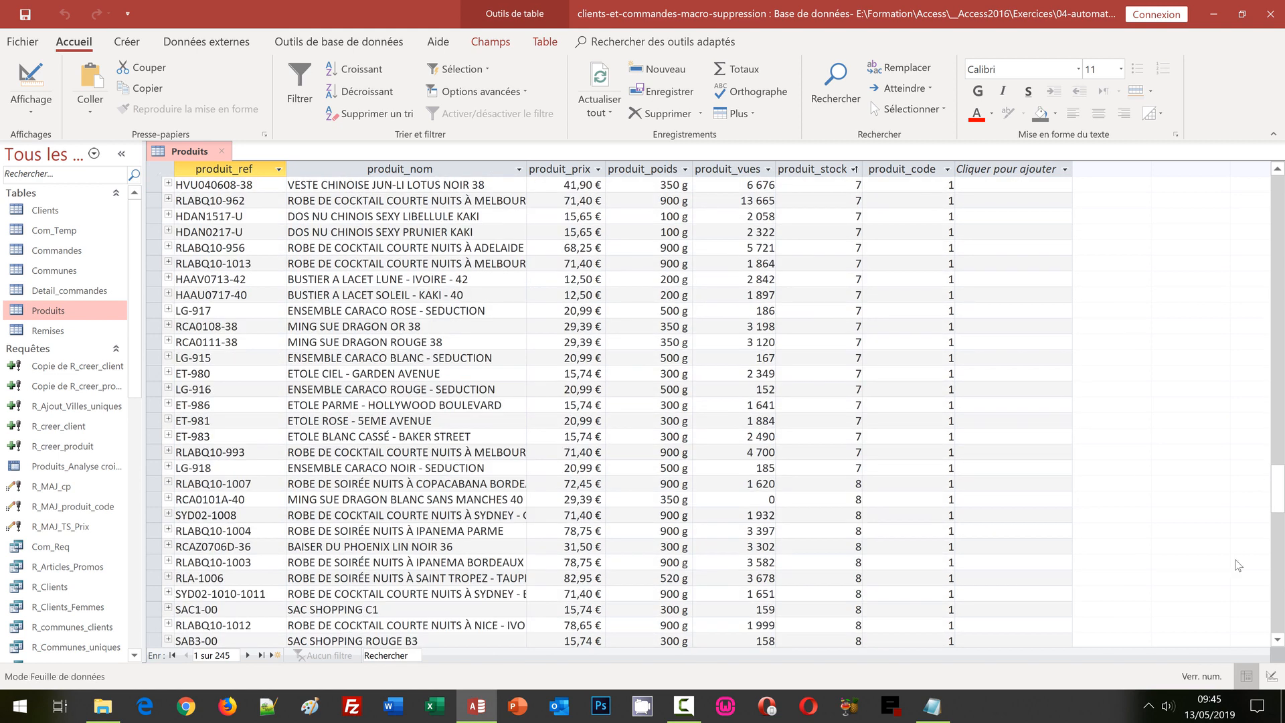
{"action": "left_click", "coordinate": [152, 484]}
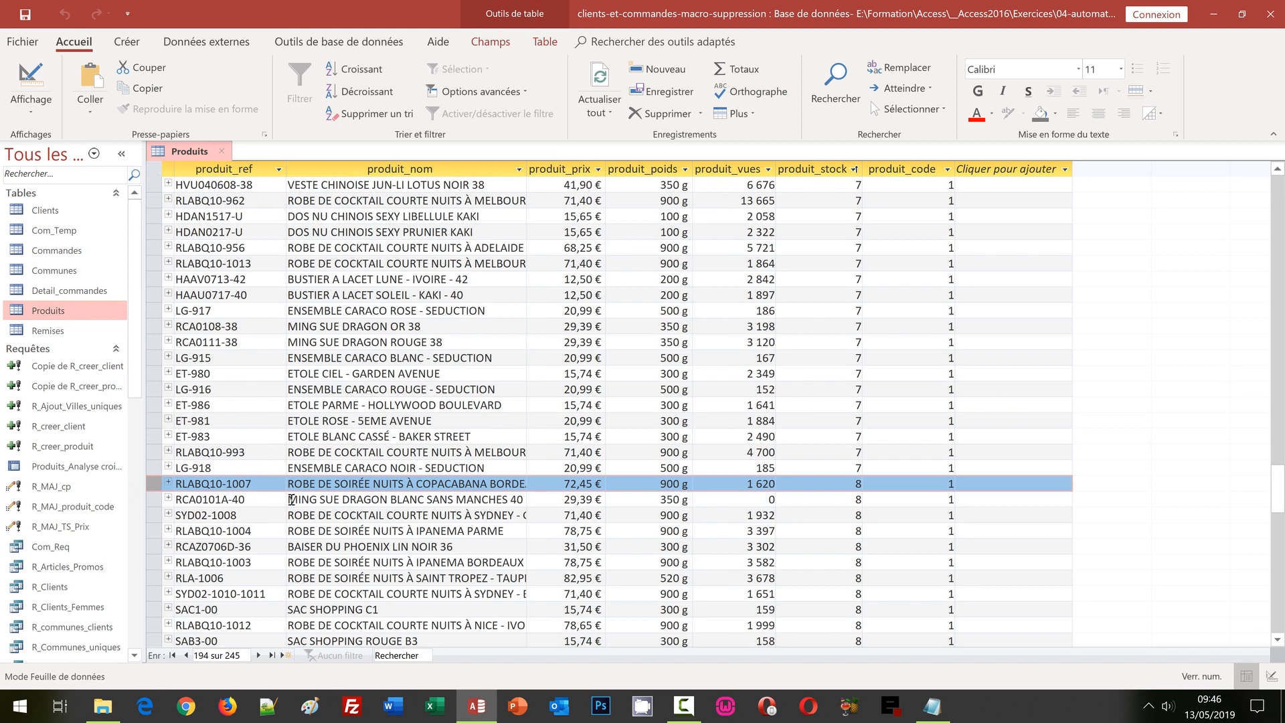
{"action": "left_click", "coordinate": [1280, 598]}
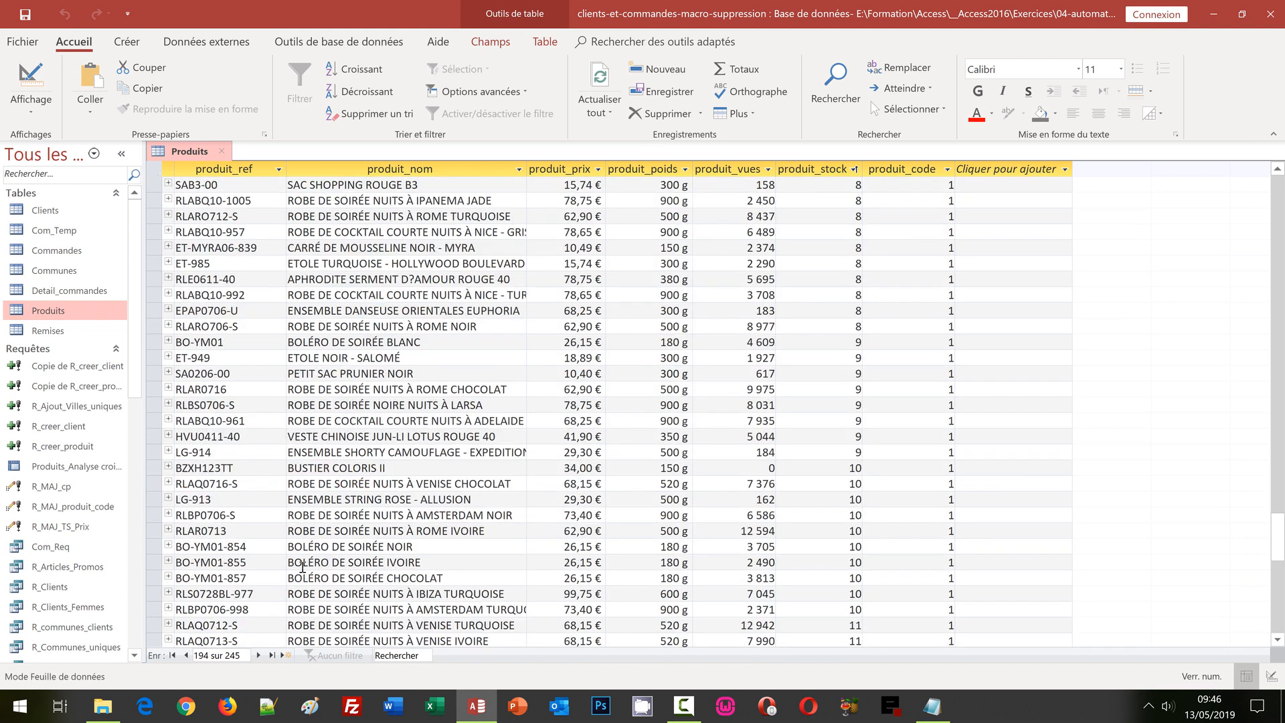
{"action": "left_click", "coordinate": [153, 529]}
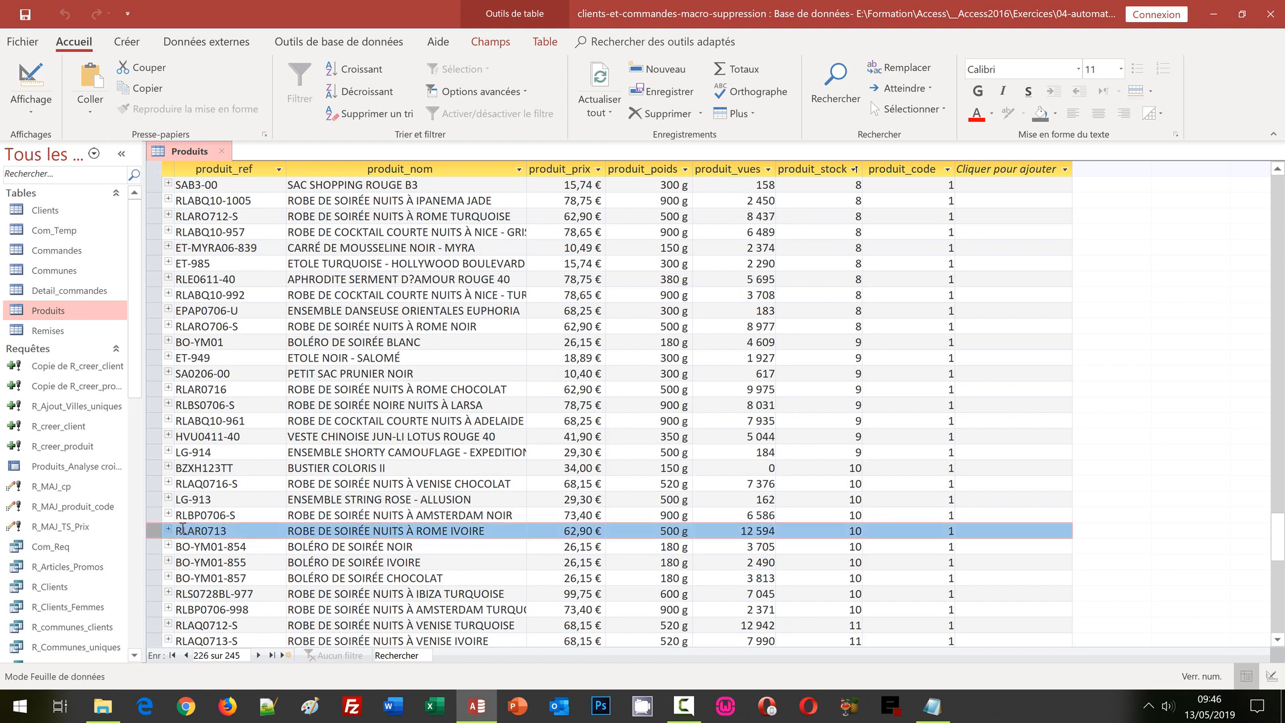
{"action": "left_click", "coordinate": [155, 469]}
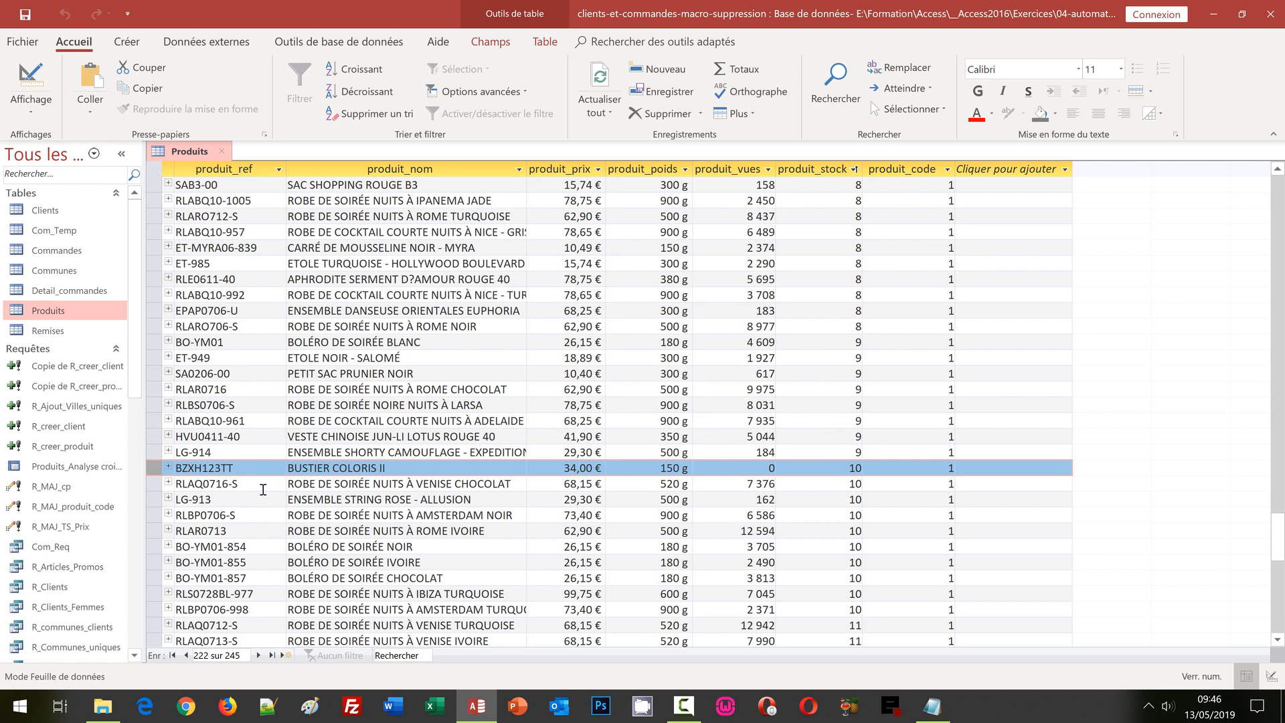
Step: Close the Produits table and open the F_suppr_client form in Design view
{"action": "left_click", "coordinate": [221, 150]}
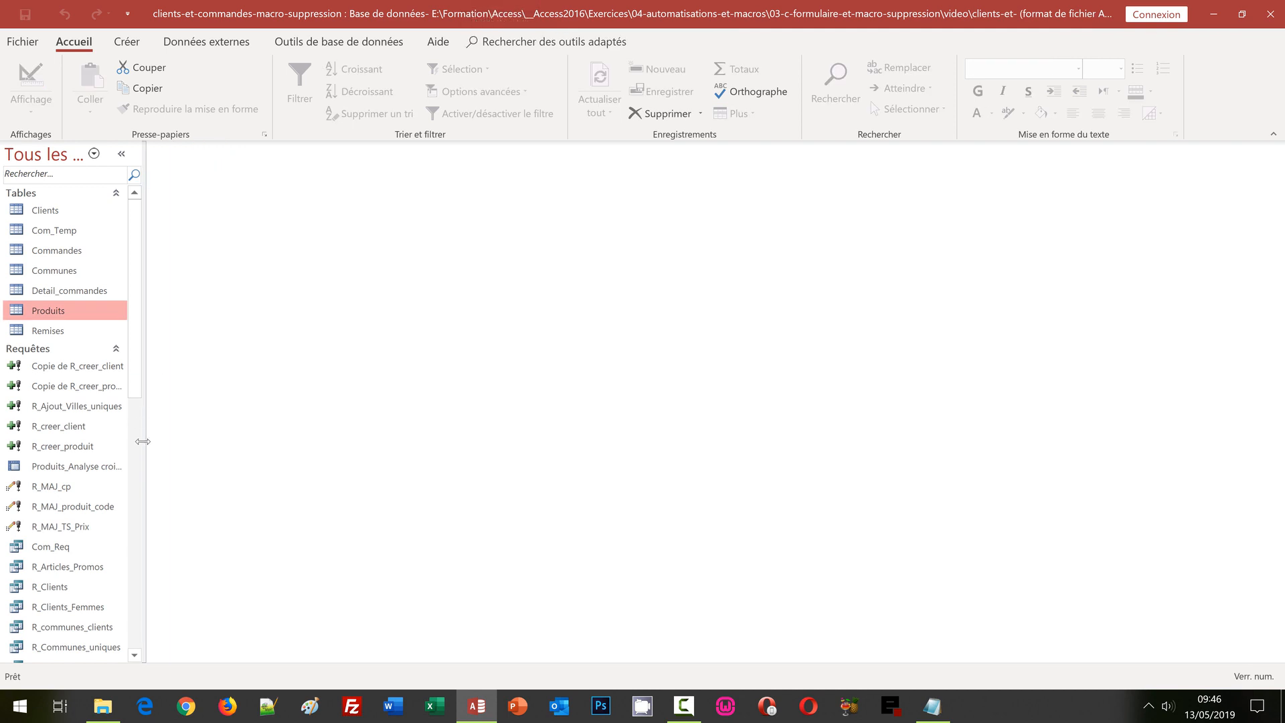
{"action": "left_click", "coordinate": [136, 515]}
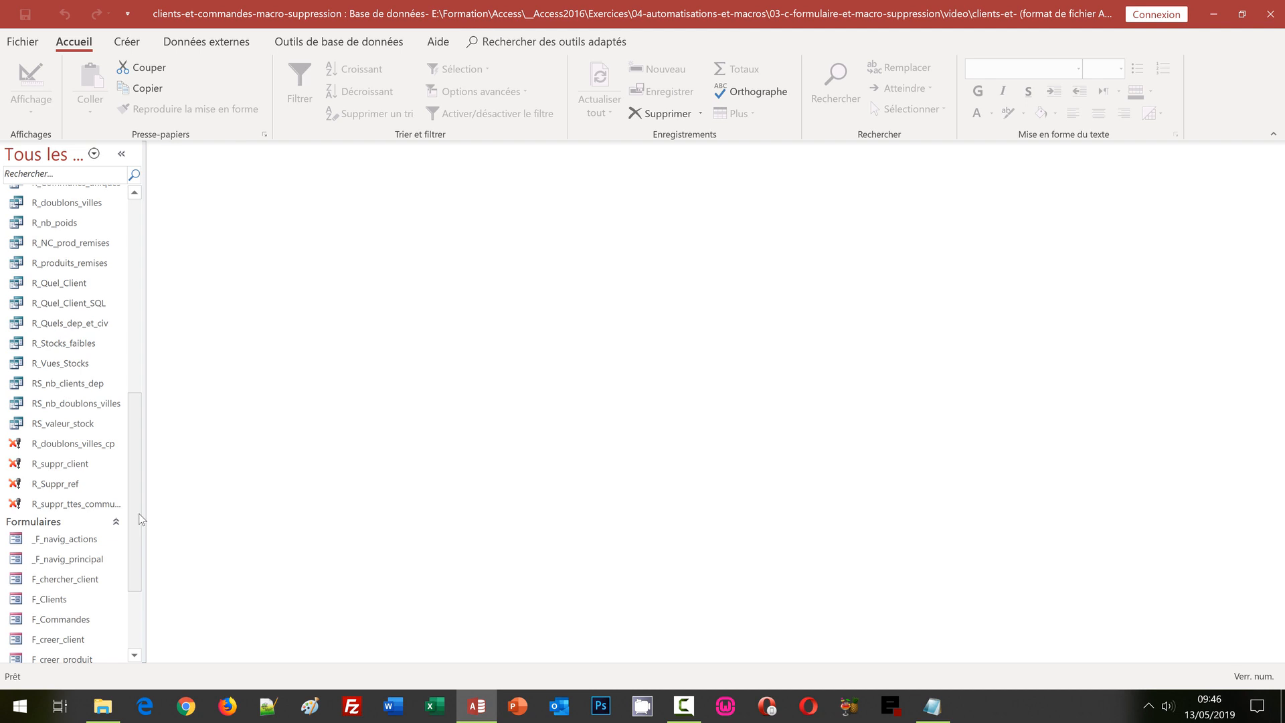
{"action": "scroll", "coordinate": [142, 520], "scroll_direction": "down", "scroll_amount": 3}
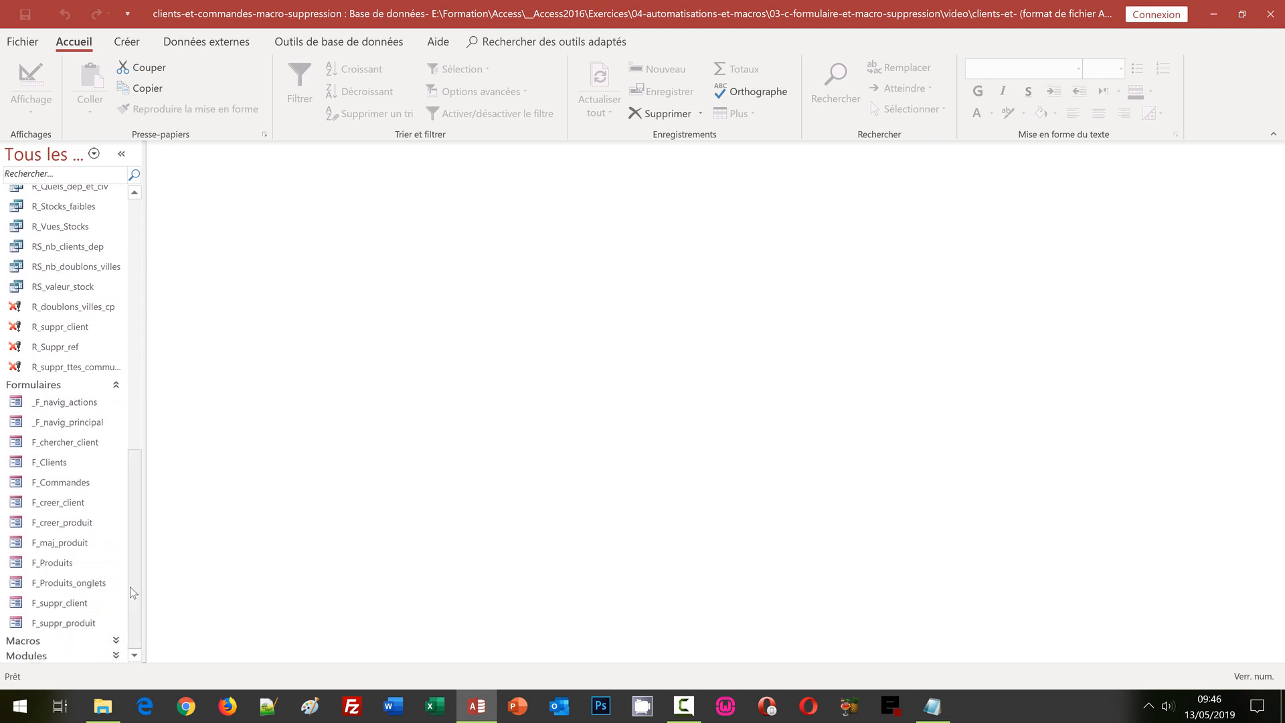
{"action": "right_click", "coordinate": [67, 602]}
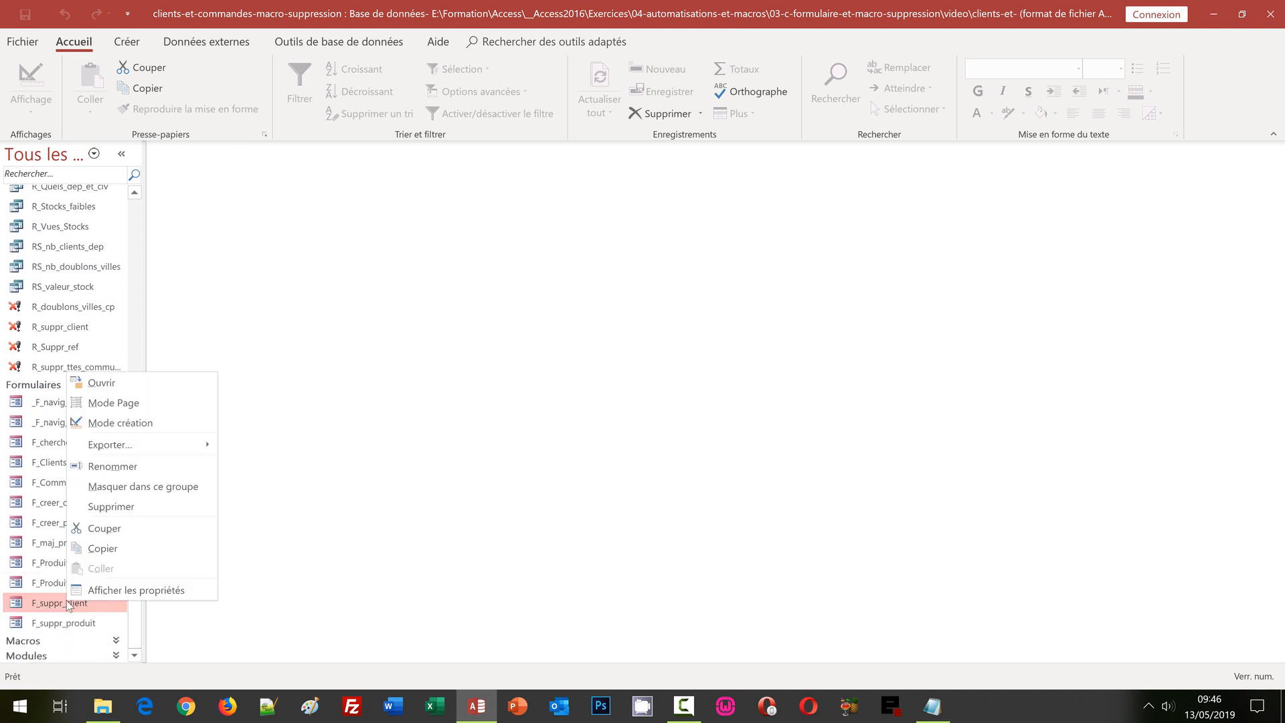
{"action": "left_click", "coordinate": [111, 422]}
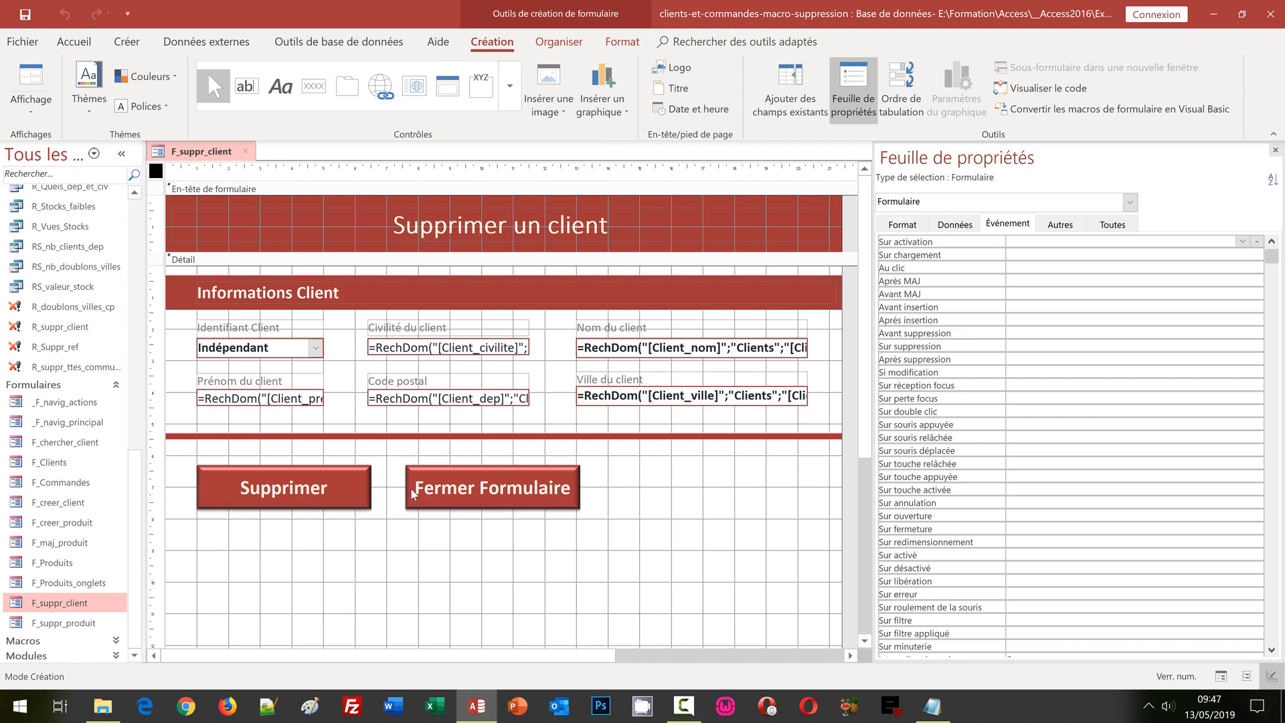
Step: Choose the macro builder for the Supprimer button's Au clic event
{"action": "left_click", "coordinate": [338, 489]}
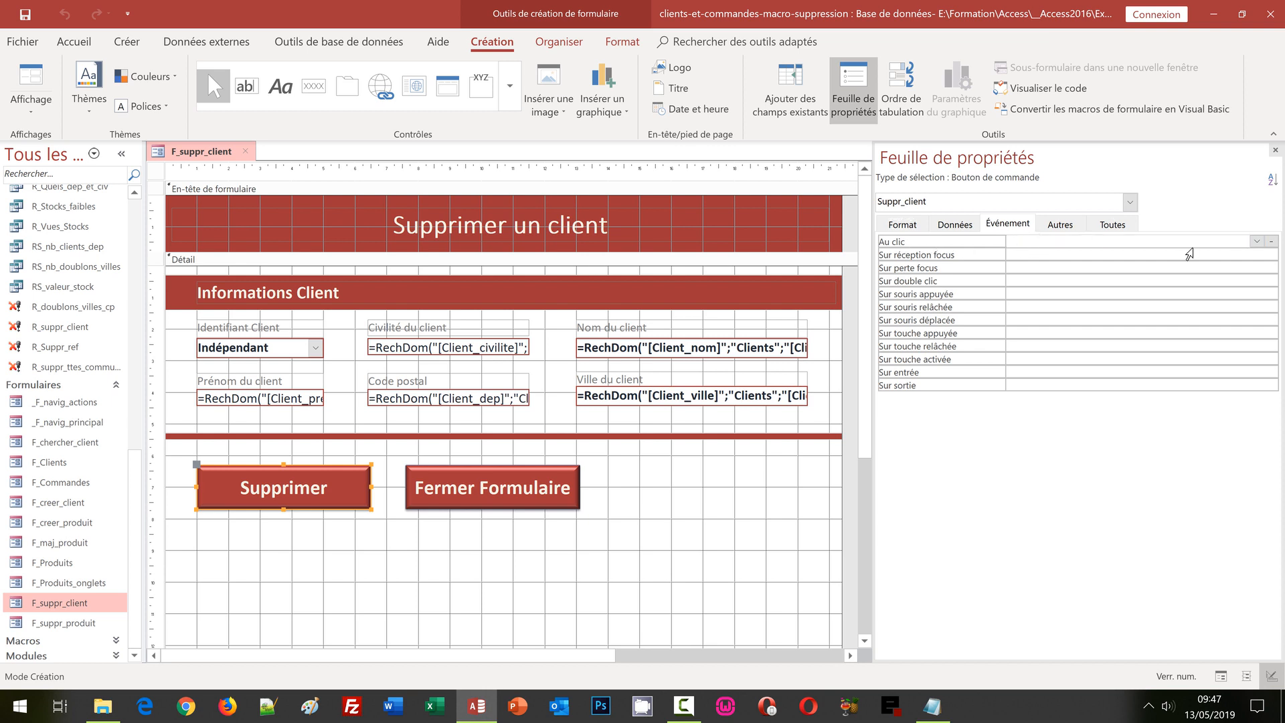
{"action": "left_click", "coordinate": [1271, 241]}
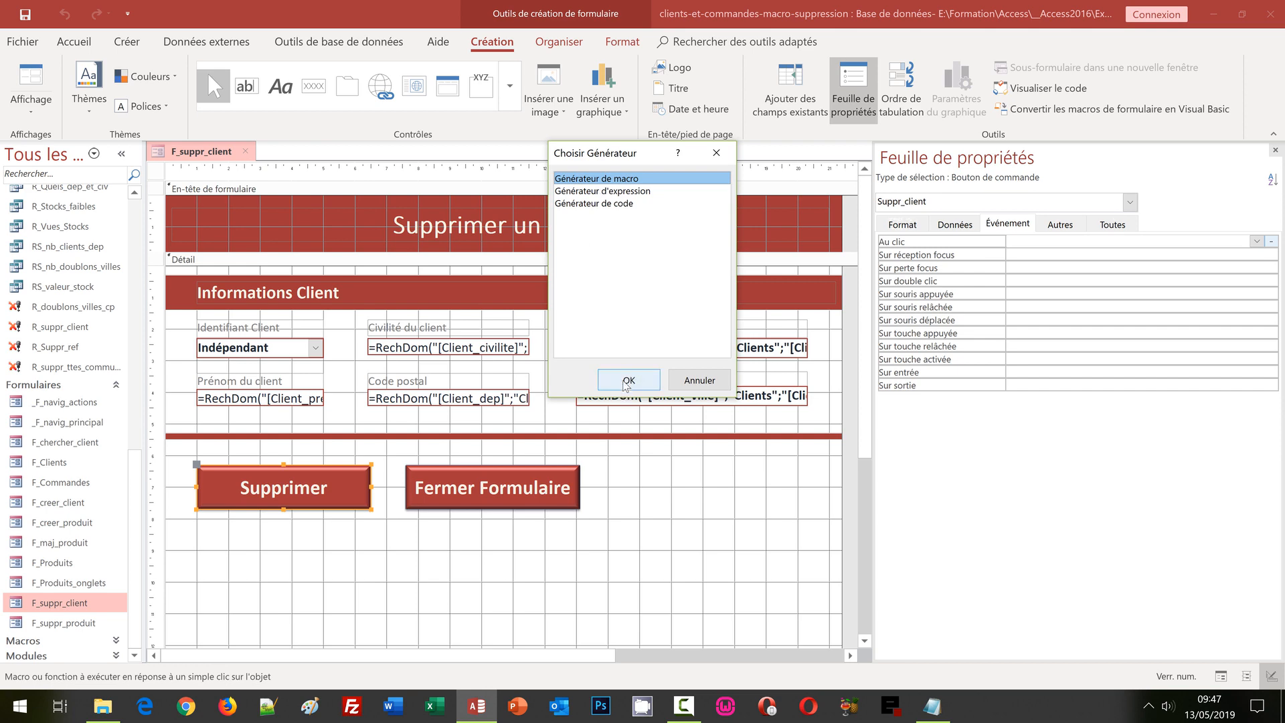
{"action": "left_click", "coordinate": [628, 380]}
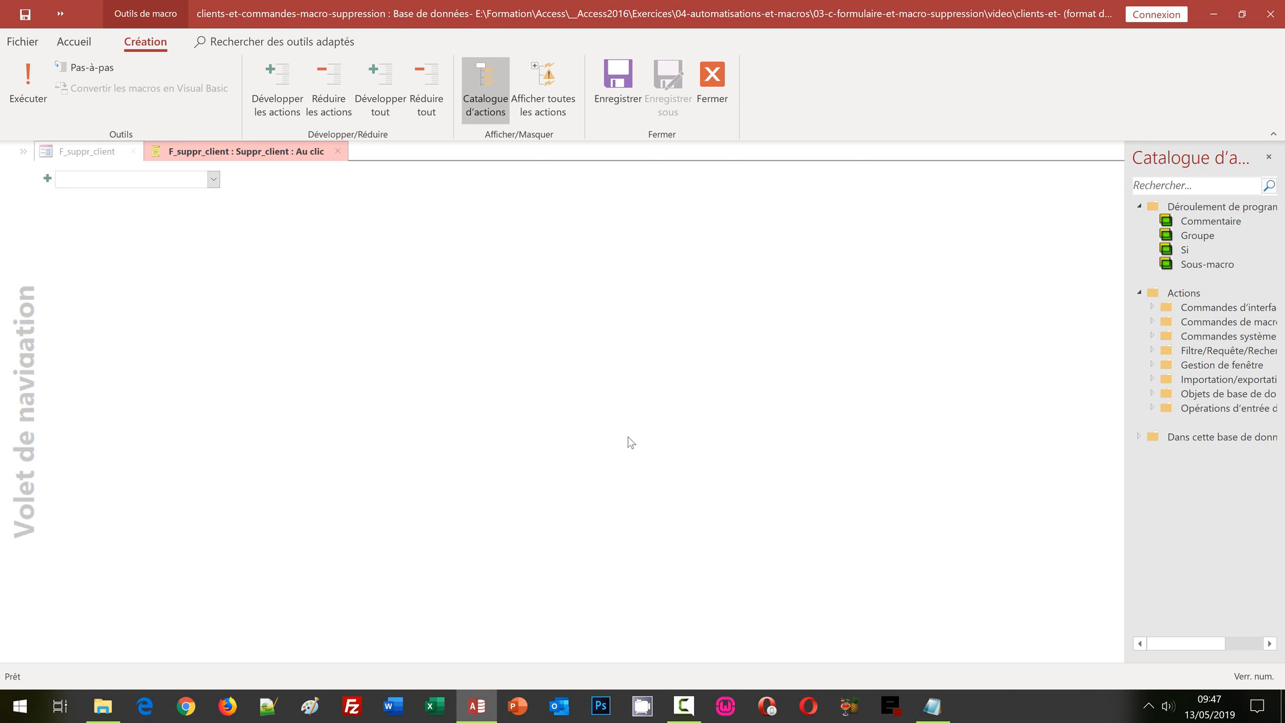
Step: Show all macro actions and add an Avertissements action to the click macro
{"action": "left_click", "coordinate": [214, 180]}
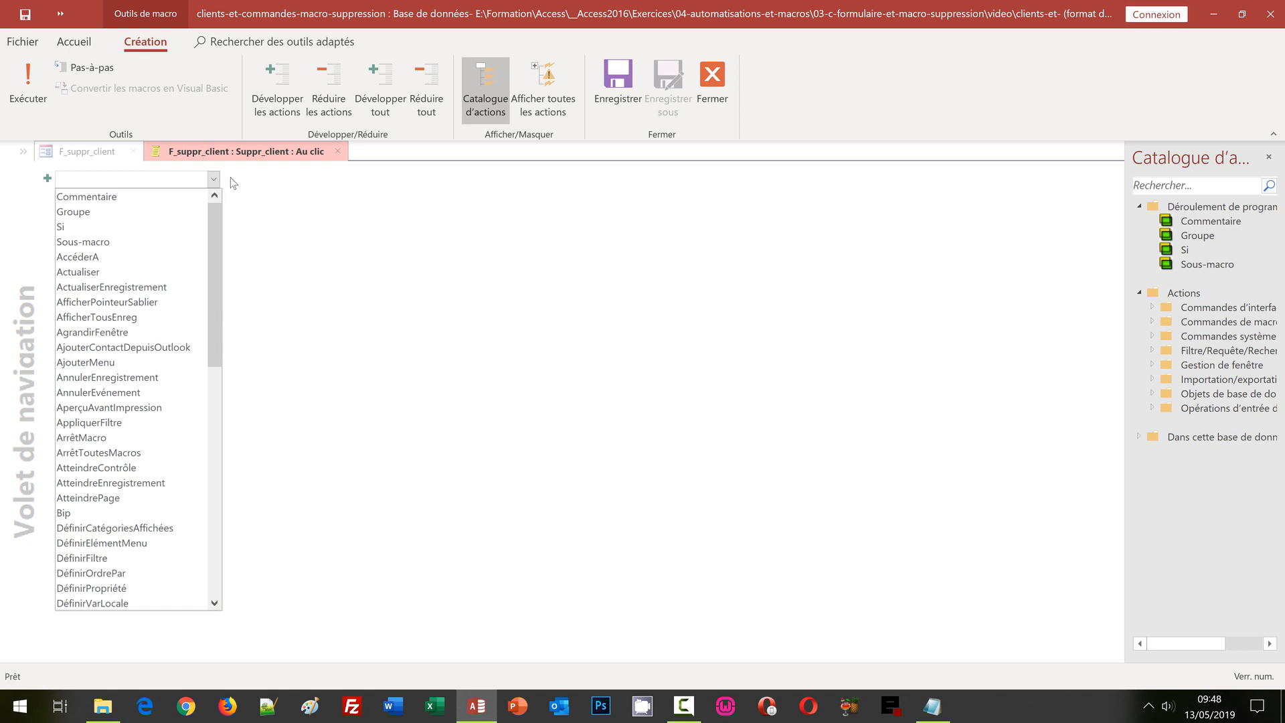
{"action": "left_click", "coordinate": [548, 102]}
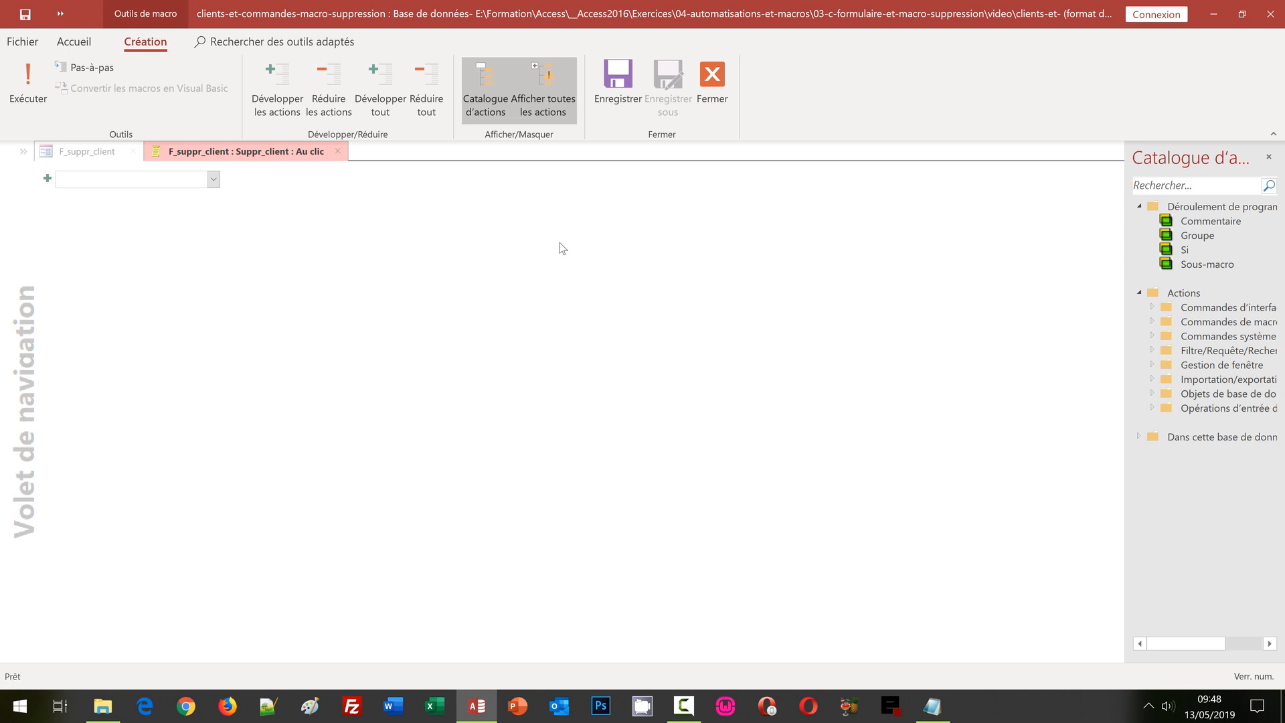
{"action": "left_click", "coordinate": [214, 180]}
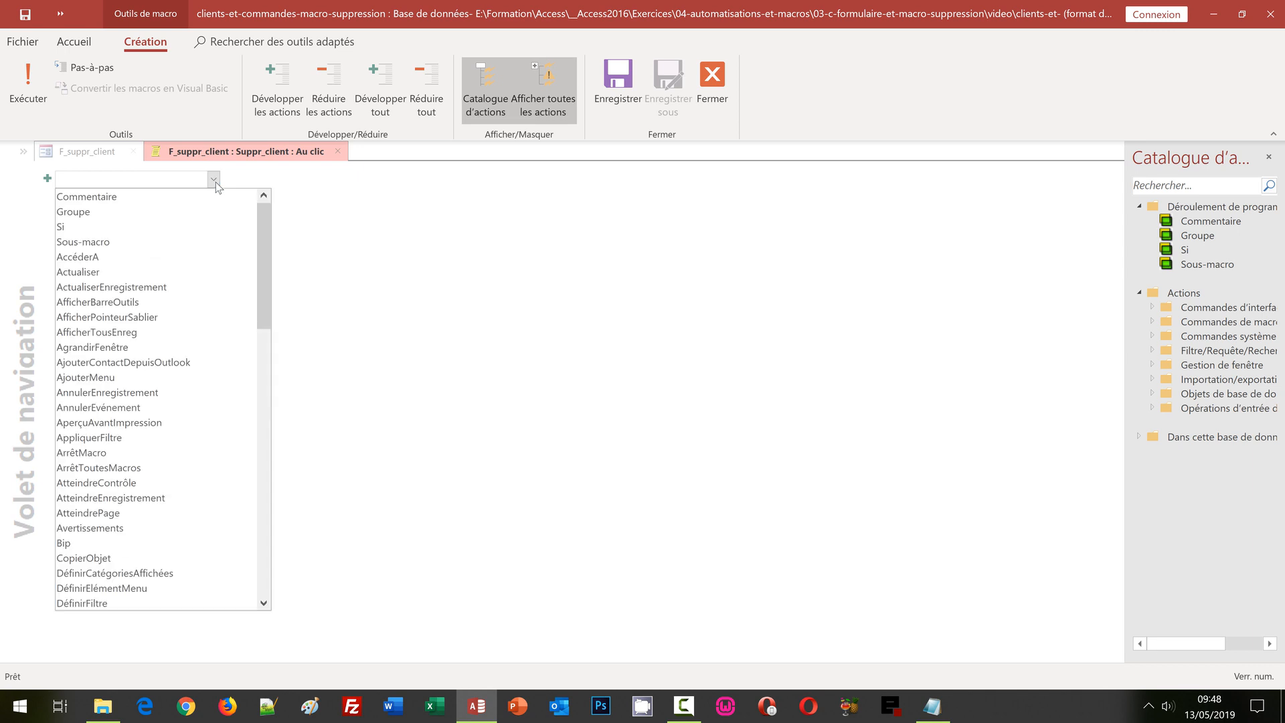
{"action": "left_click", "coordinate": [133, 529]}
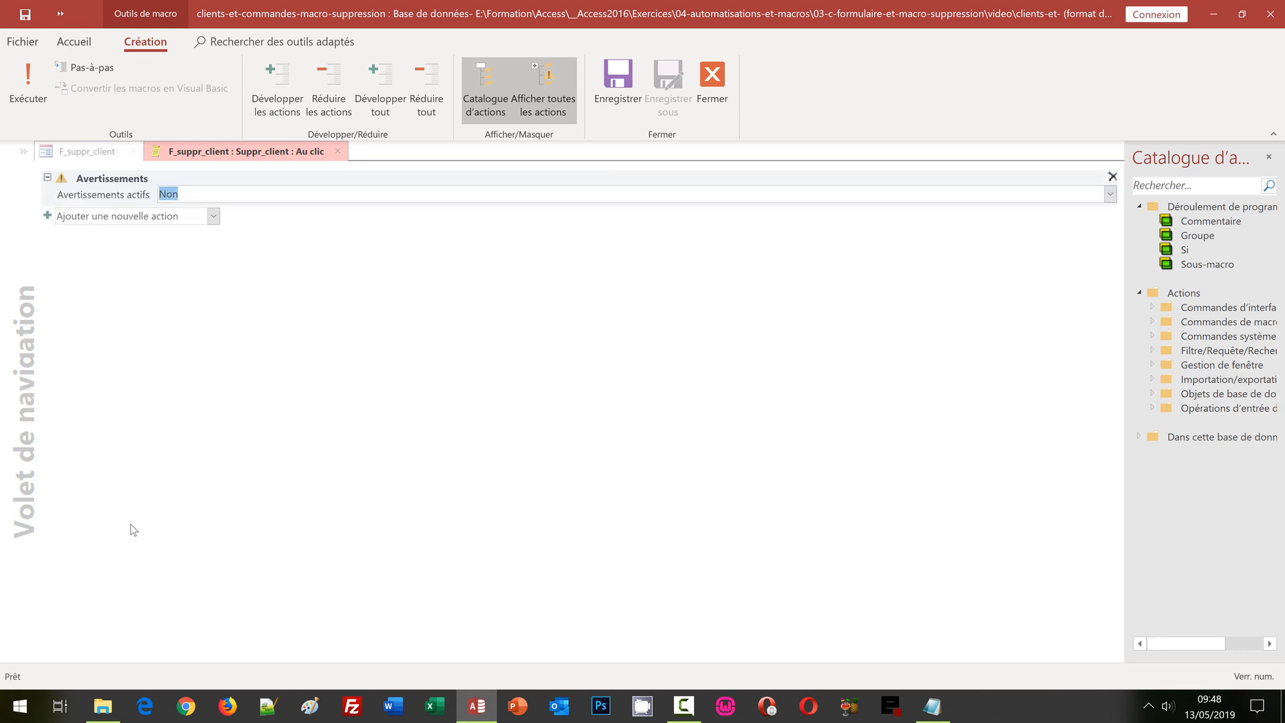
Step: Add an OuvrirRequête action after the Avertissements step
{"action": "mouse_move", "coordinate": [137, 204]}
{"action": "left_click", "coordinate": [214, 218]}
{"action": "type", "text": "Ou"}
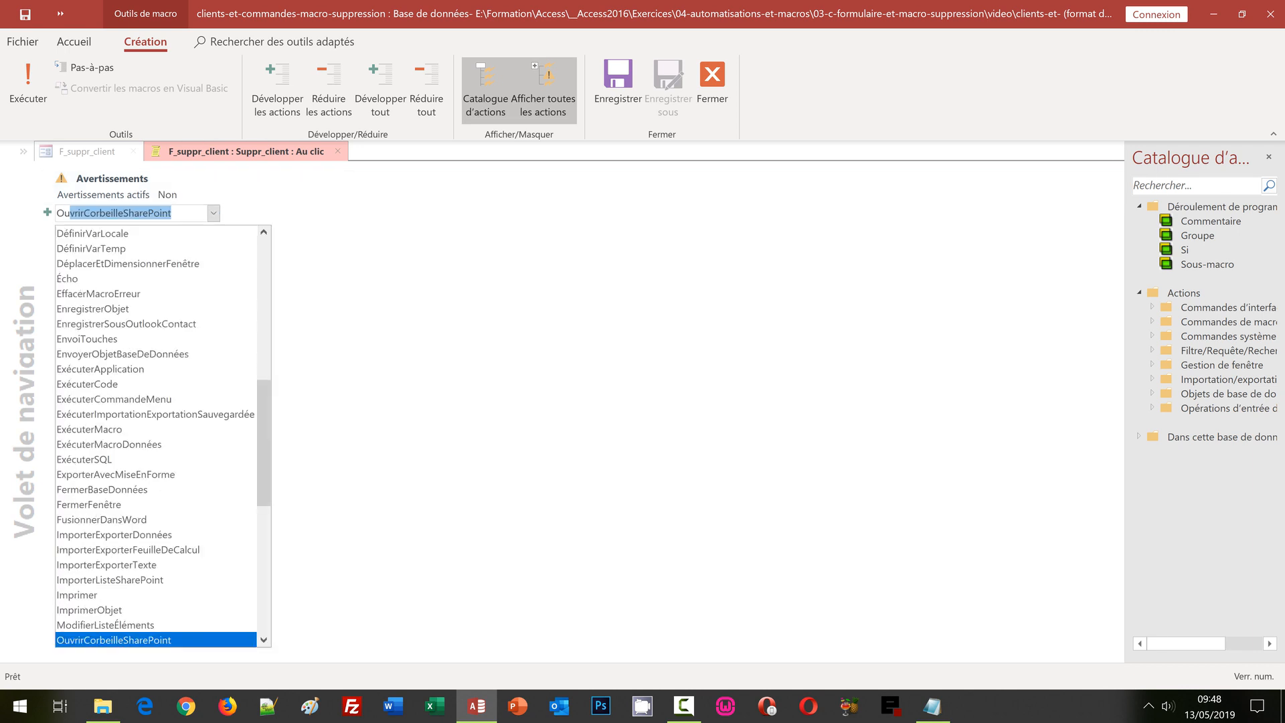
{"action": "type", "text": "vrirR"}
{"action": "key", "text": "Return"}
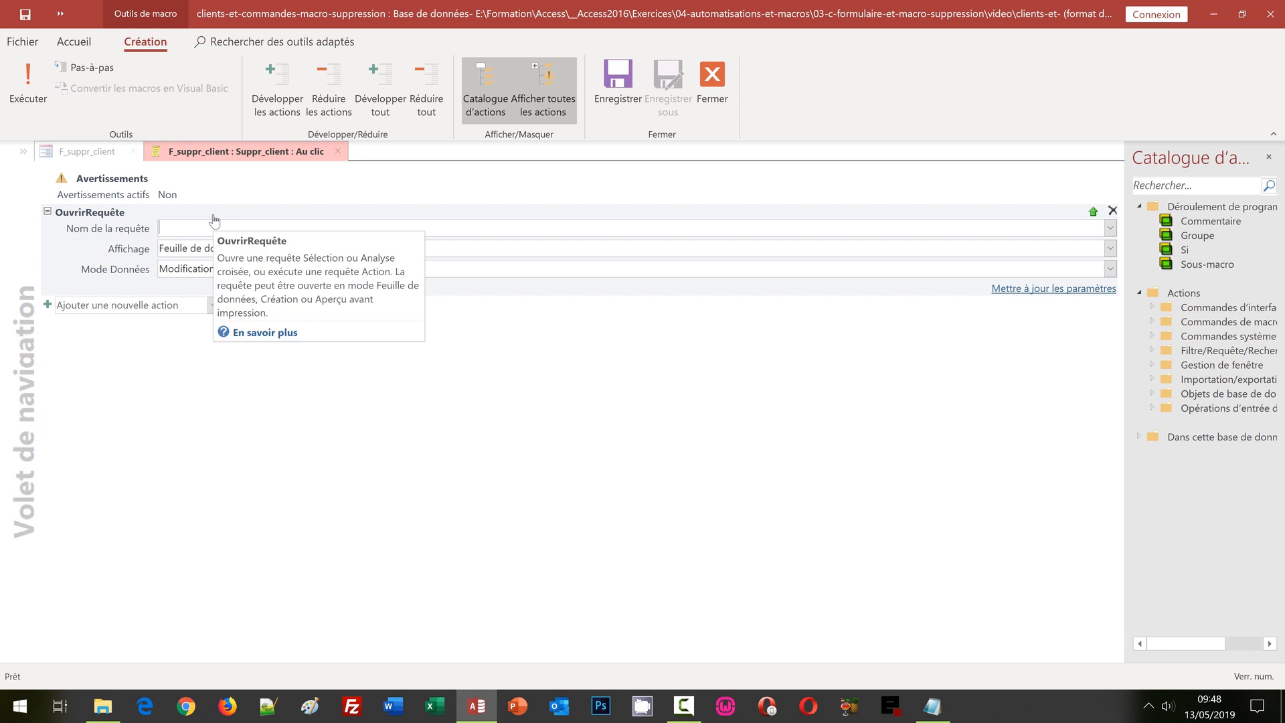
Step: Choose R_suppr_client as the query to run, with Mode Données set to Lecture seule
{"action": "left_click", "coordinate": [1109, 229]}
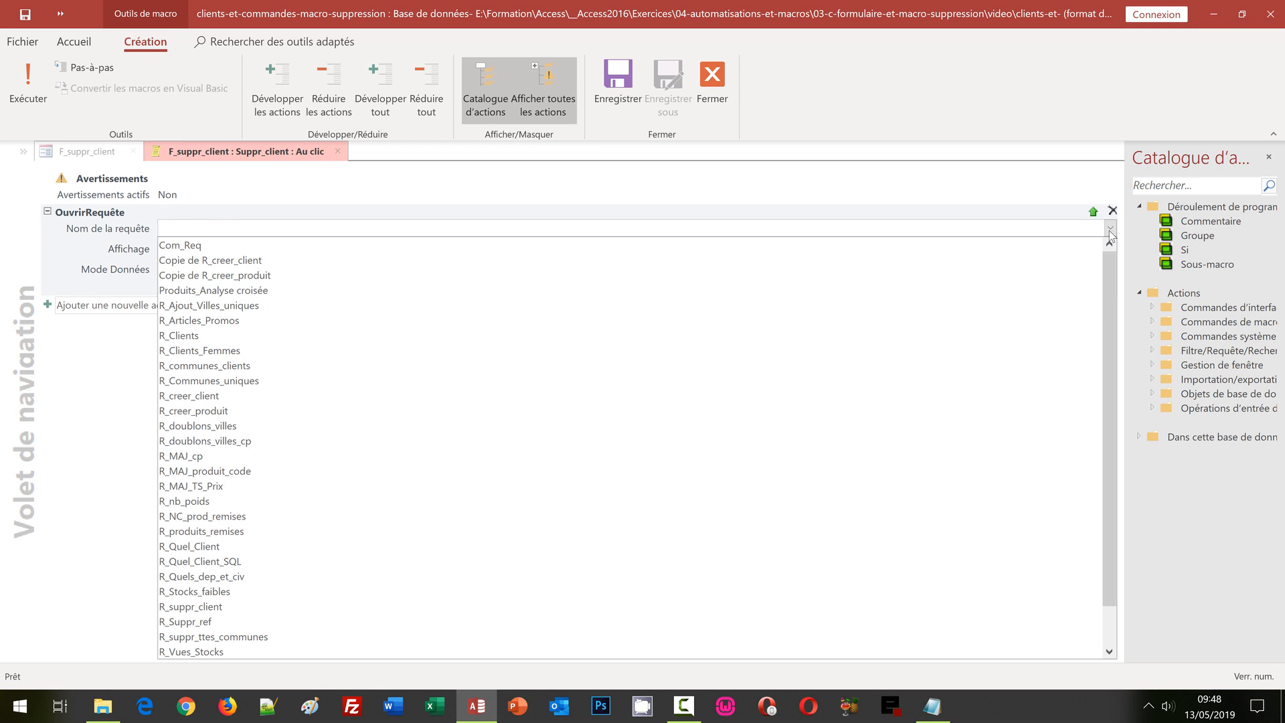
{"action": "left_click", "coordinate": [220, 606]}
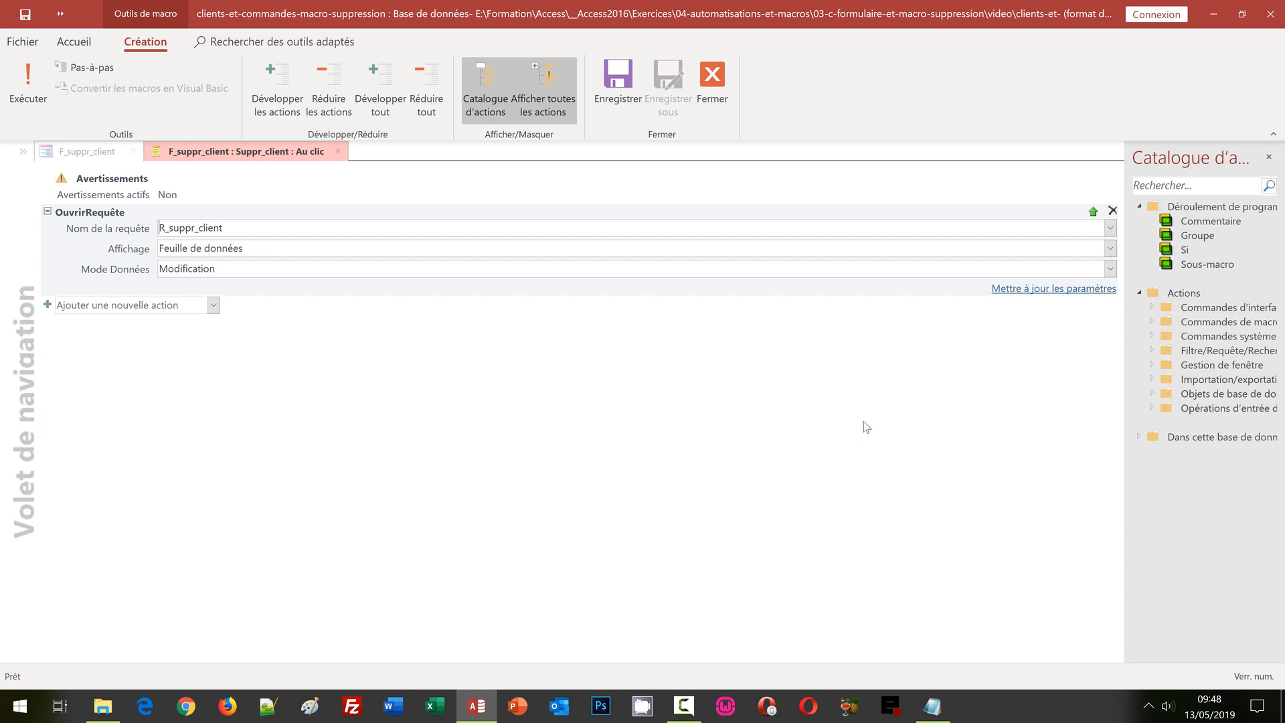
{"action": "left_click", "coordinate": [1108, 268]}
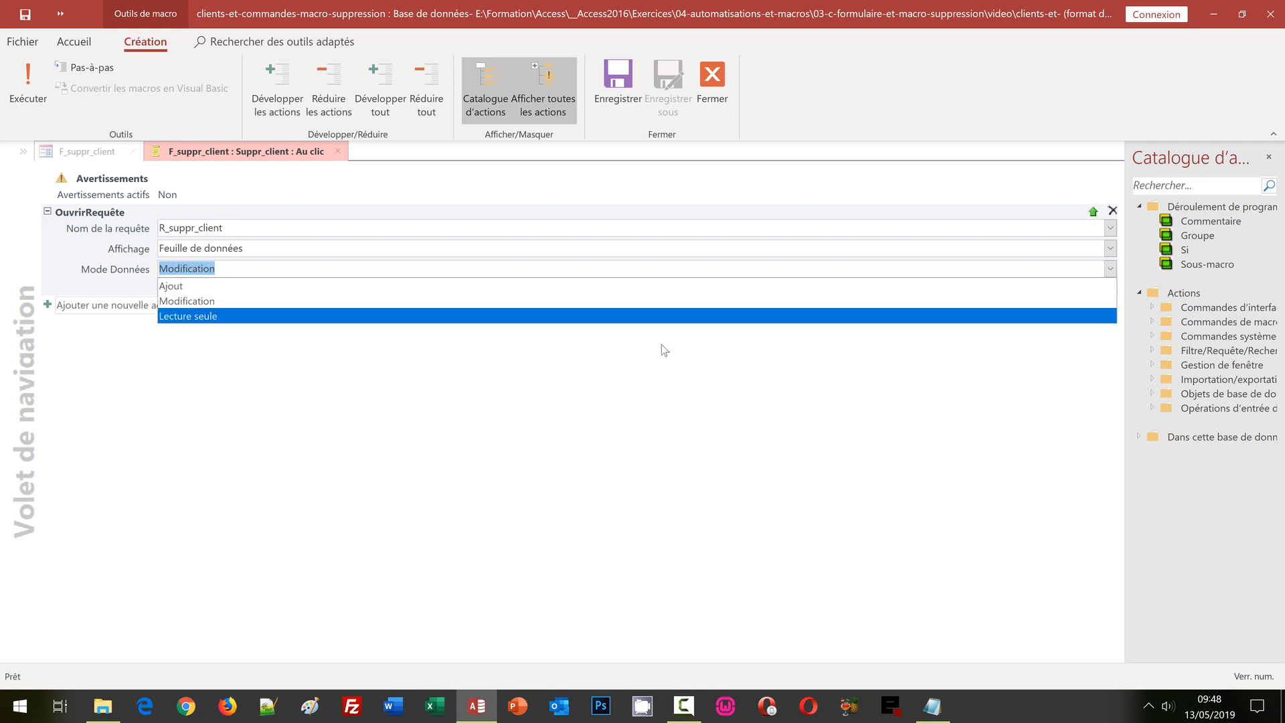
{"action": "left_click", "coordinate": [655, 318]}
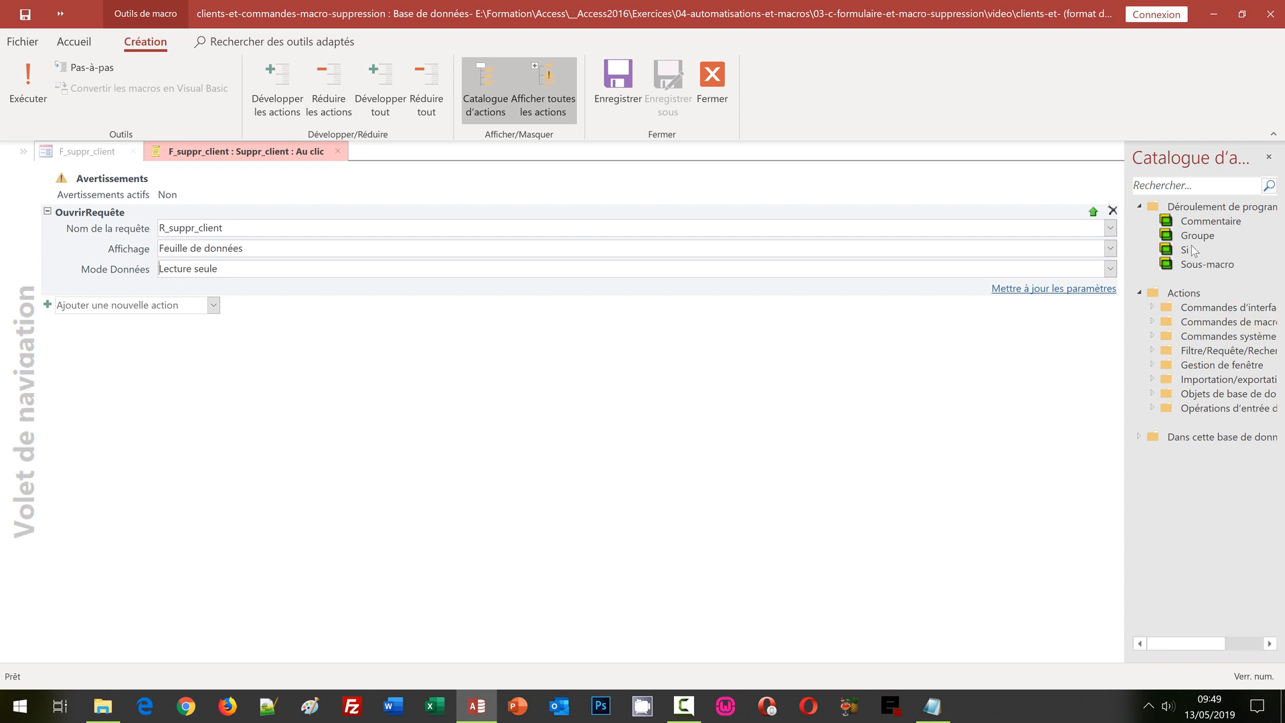
{"action": "mouse_move", "coordinate": [1186, 251]}
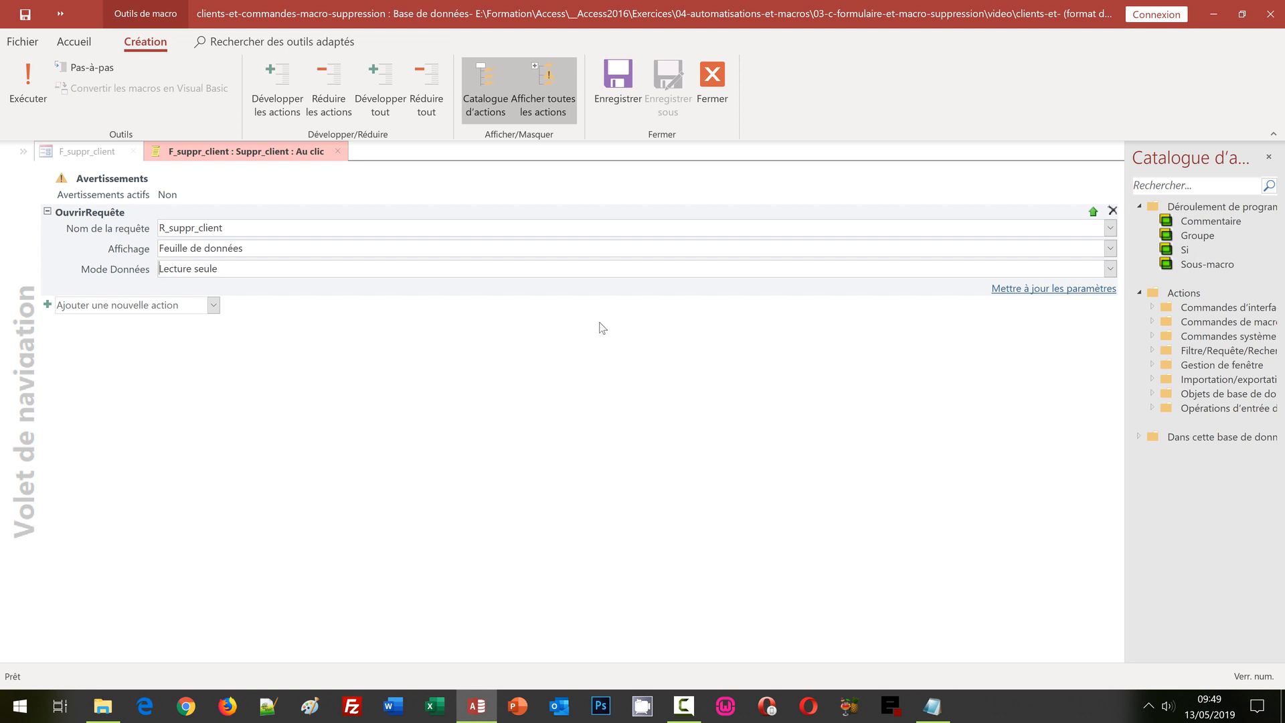
Step: Add a ZoneMessage action with the message "Le client désigné a été supprimé"
{"action": "left_click", "coordinate": [214, 305]}
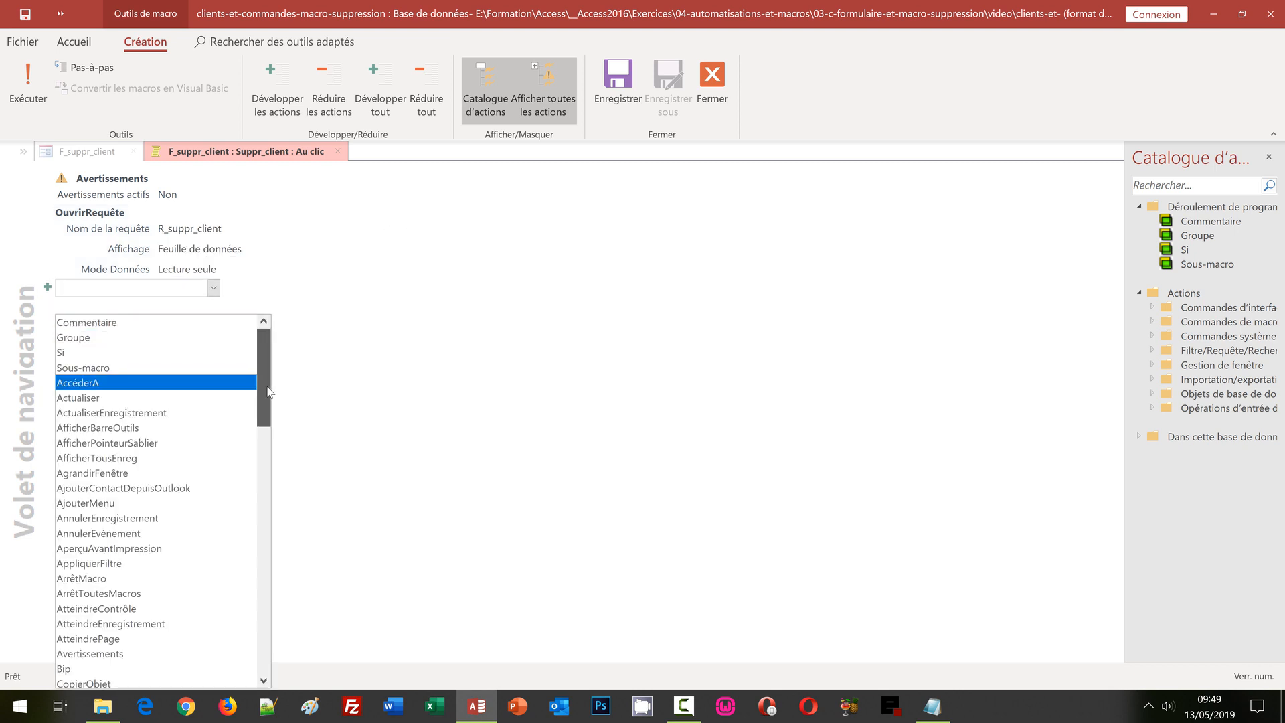
{"action": "left_click_drag", "start_coordinate": [264, 375], "coordinate": [287, 669]}
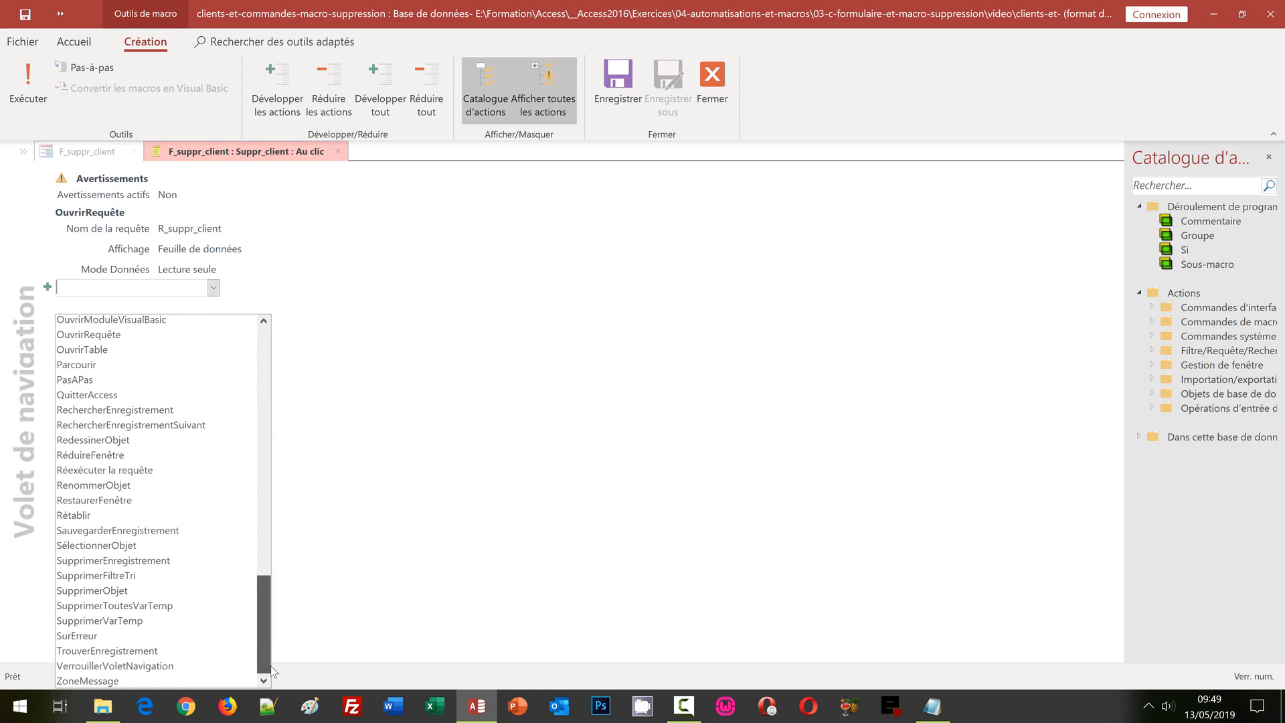
{"action": "left_click", "coordinate": [158, 680]}
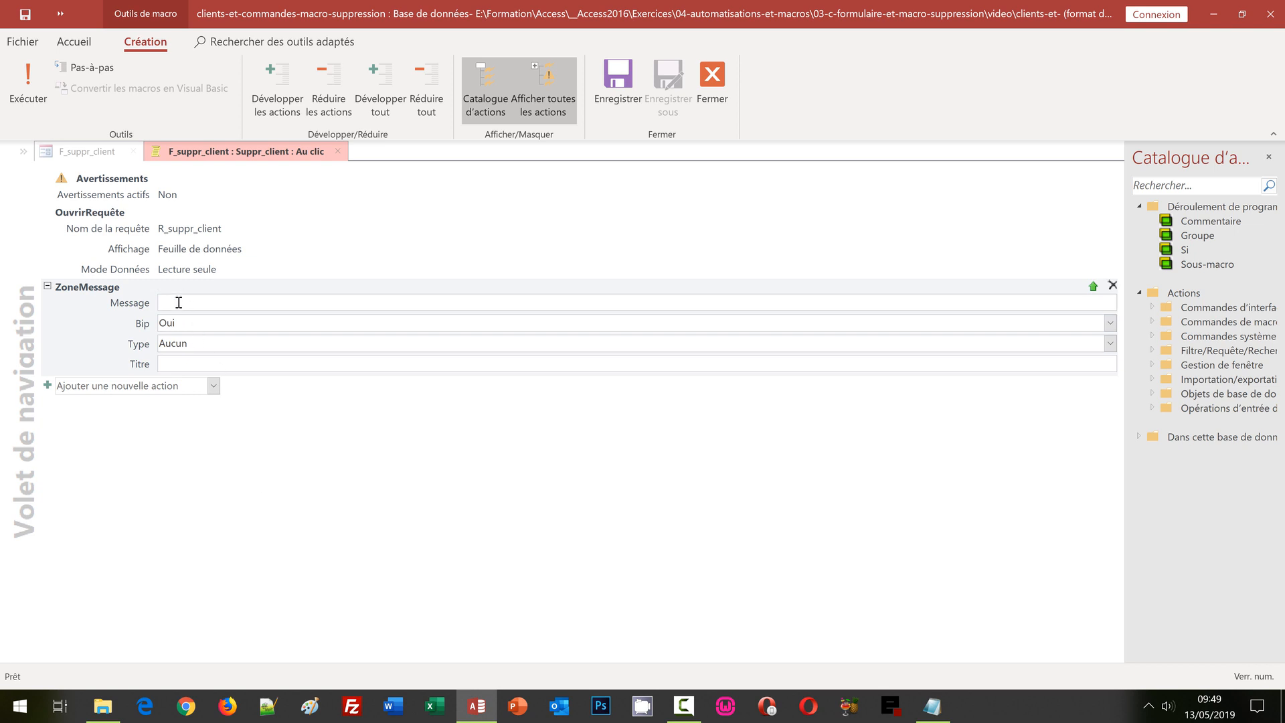
{"action": "type", "text": "Leclient"}
{"action": "key", "text": "BackSpace"}
{"action": "key", "text": "BackSpace"}
{"action": "key", "text": "BackSpace"}
{"action": "key", "text": "BackSpace"}
{"action": "key", "text": "BackSpace"}
{"action": "key", "text": "BackSpace"}
{"action": "key", "text": "BackSpace"}
{"action": "type", "text": "client désigné a été supprimé"}
Step: Set the message's Bip to Non and its Titre to Suppression
{"action": "left_click", "coordinate": [1108, 323]}
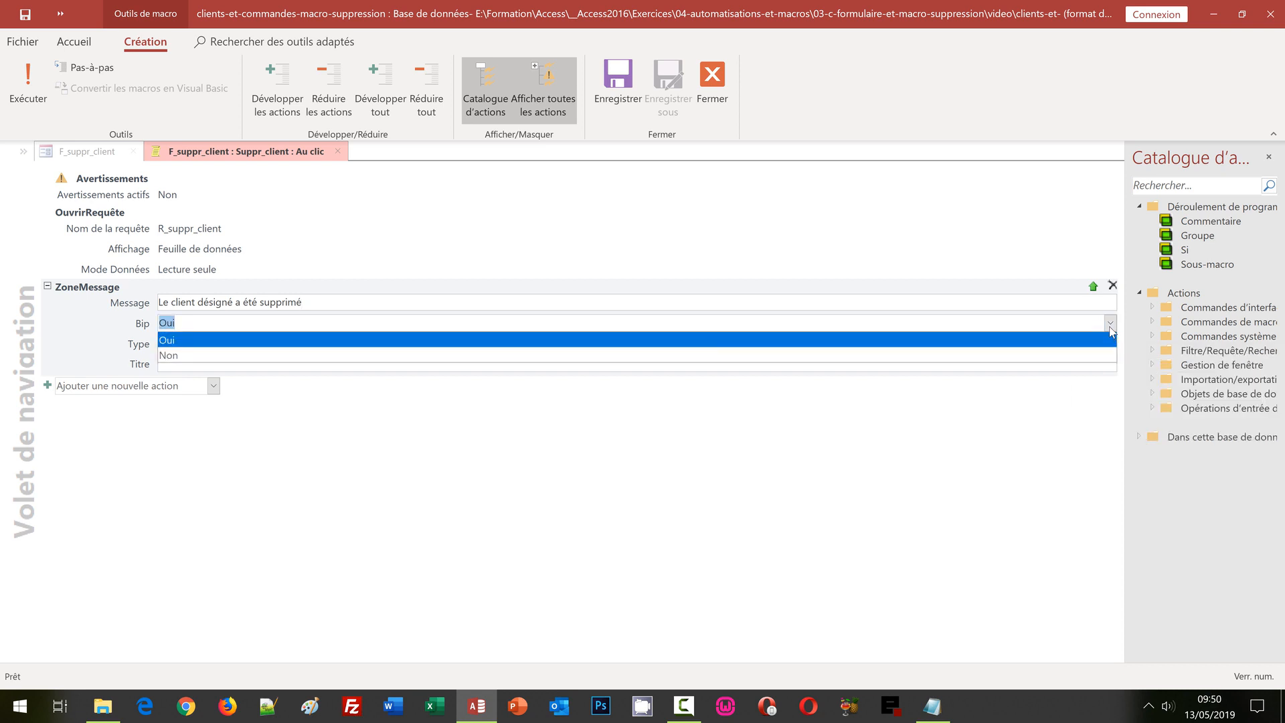
{"action": "left_click", "coordinate": [211, 356]}
{"action": "left_click", "coordinate": [202, 364]}
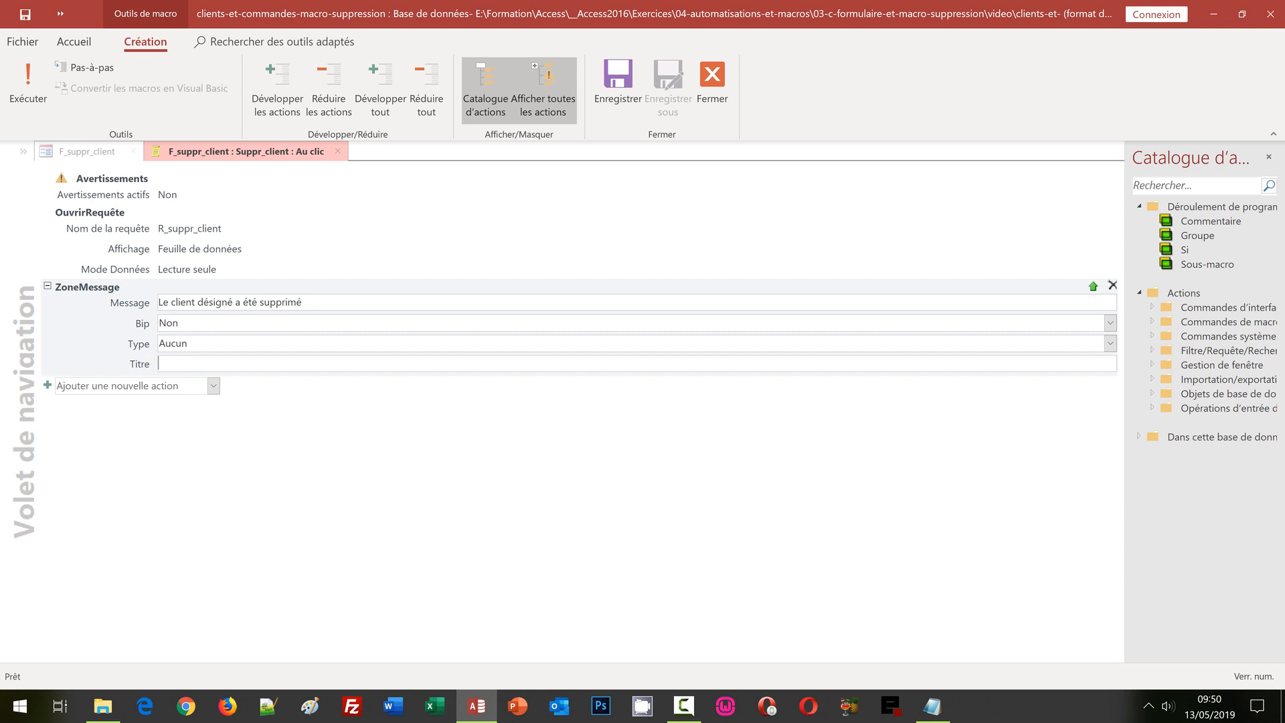
{"action": "type", "text": "Suppres"}
{"action": "type", "text": "sion"}
{"action": "left_click", "coordinate": [271, 433]}
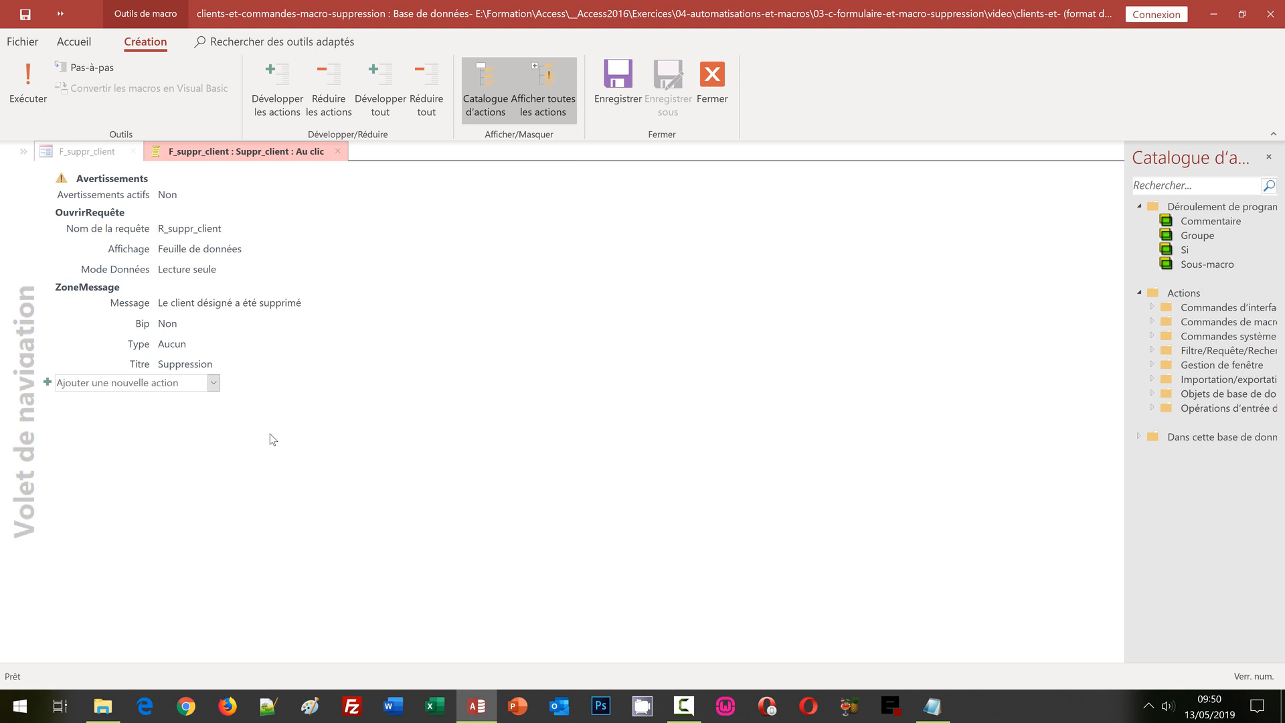
Step: Save and close the Suppr_client macro, then select the Fermer Formulaire button
{"action": "left_click", "coordinate": [624, 106]}
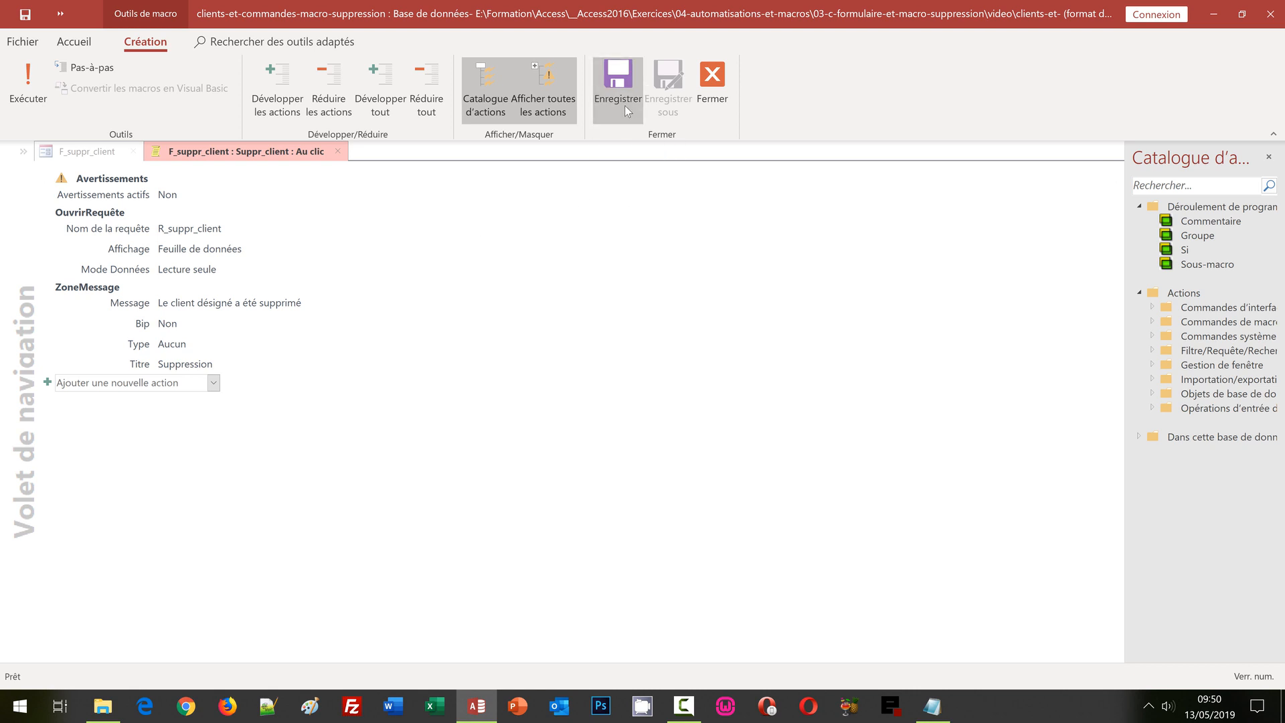
{"action": "left_click", "coordinate": [713, 113]}
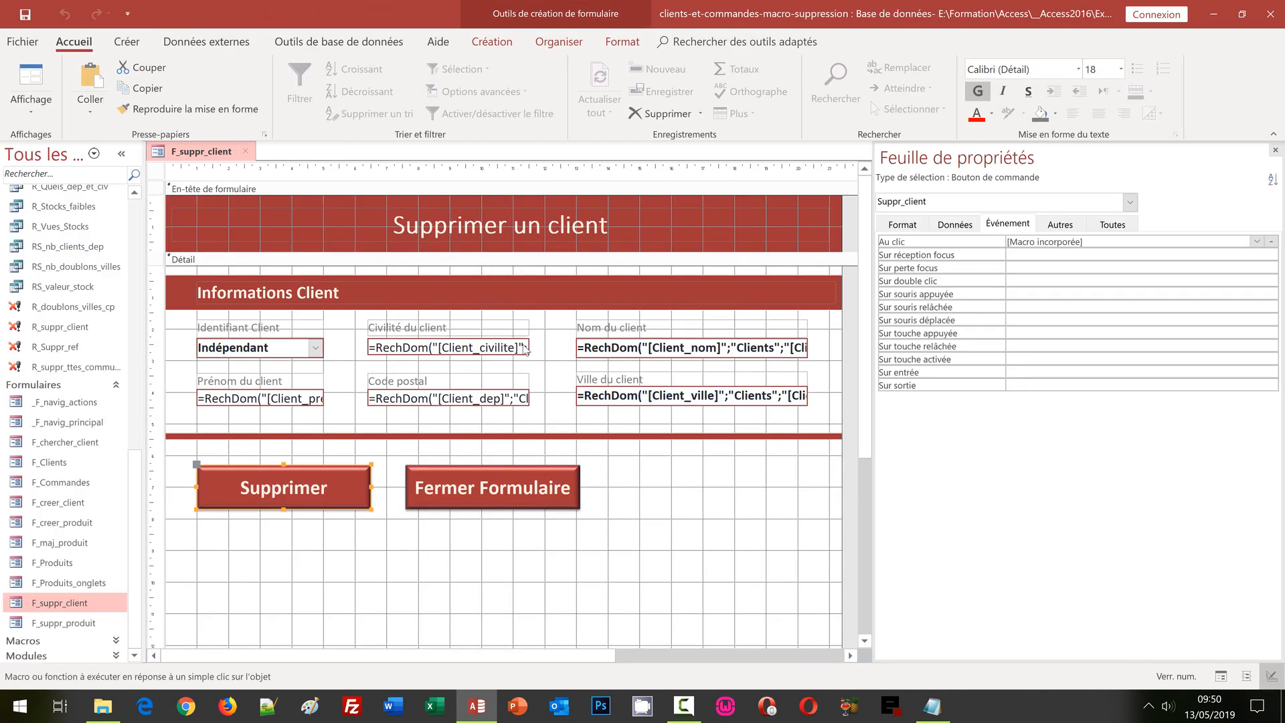
{"action": "left_click", "coordinate": [508, 483]}
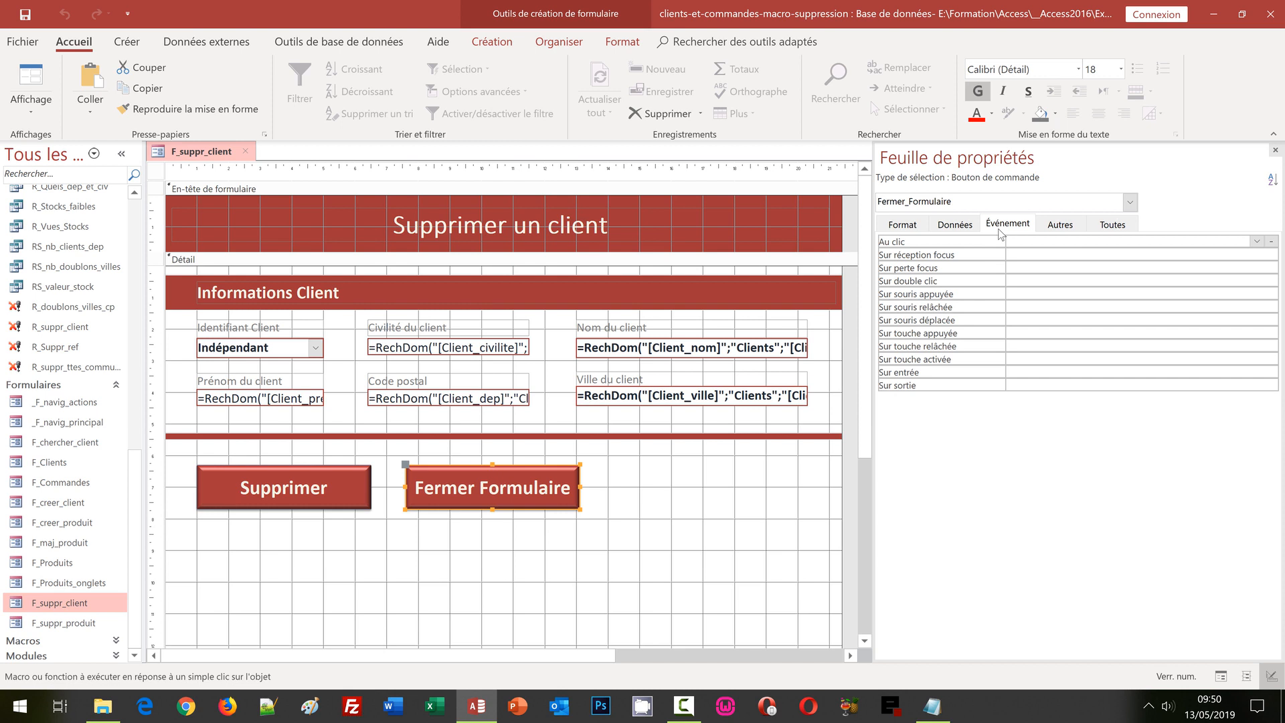
Step: Create an embedded on-click macro for Fermer Formulaire with a FermerFenêtre action
{"action": "left_click", "coordinate": [1272, 241]}
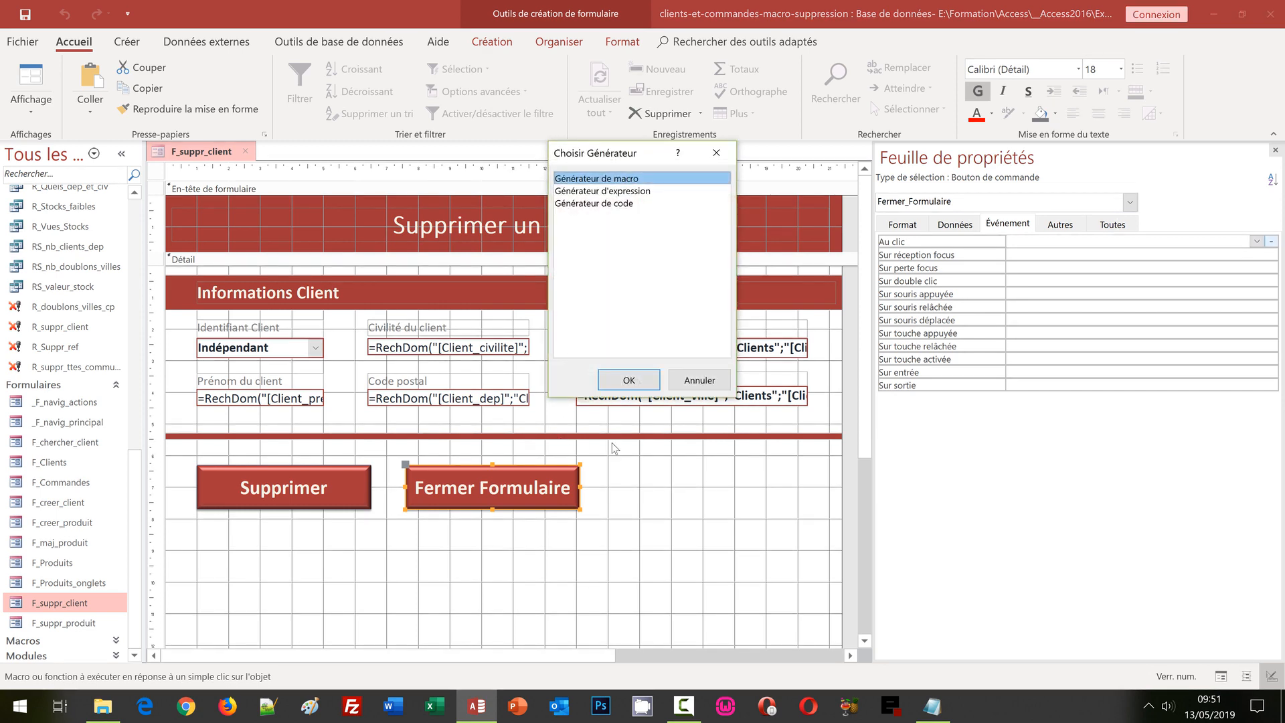
{"action": "left_click", "coordinate": [628, 375]}
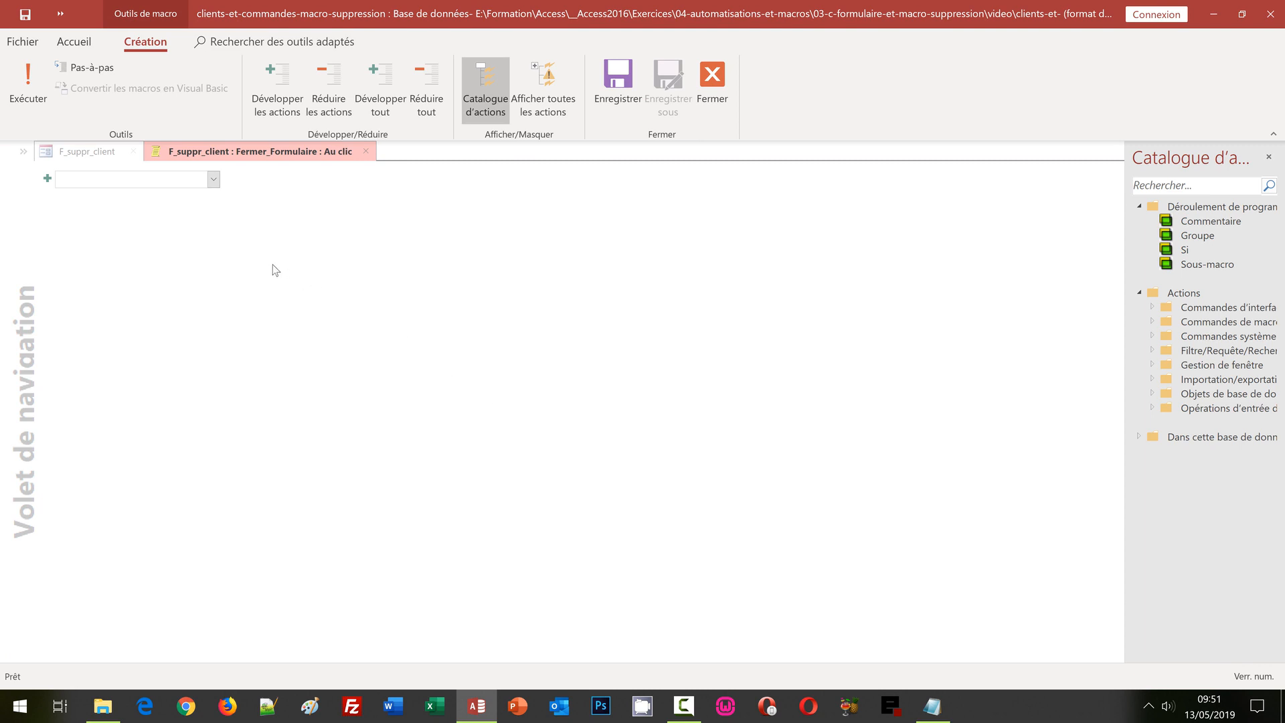
{"action": "left_click", "coordinate": [214, 179]}
{"action": "type", "text": "FermerFenêtre"}
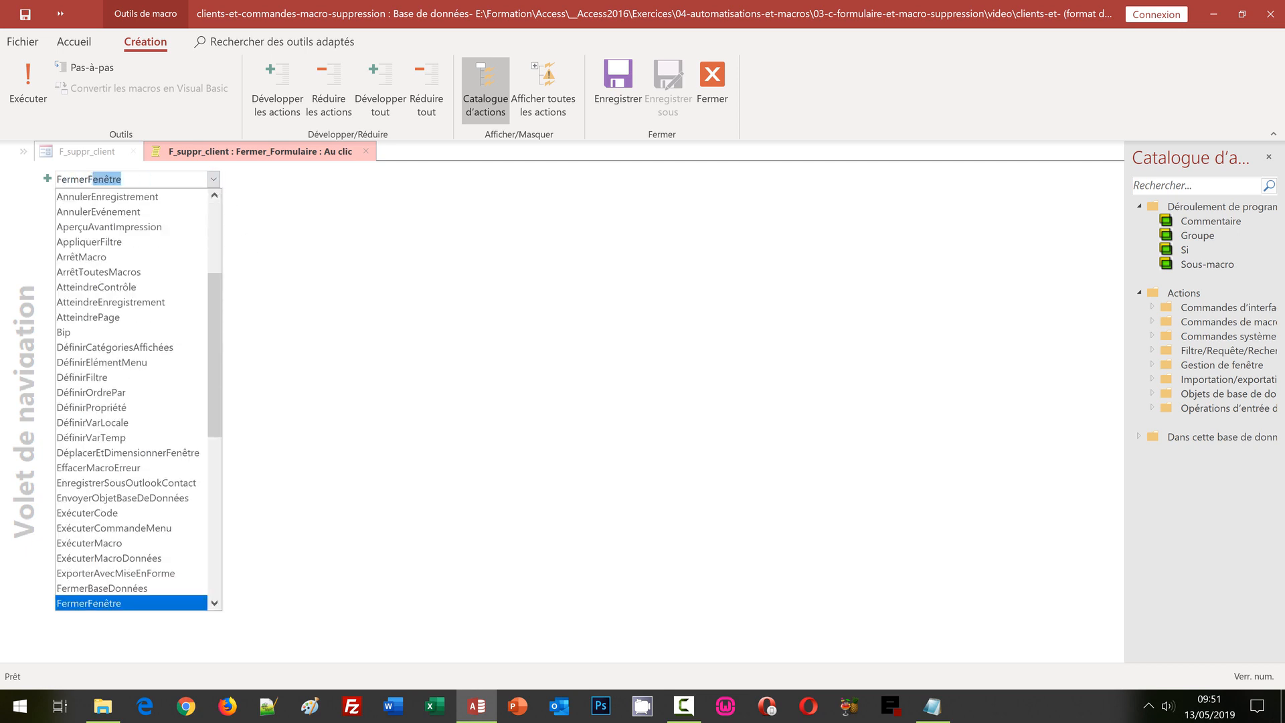
{"action": "key", "text": "Return"}
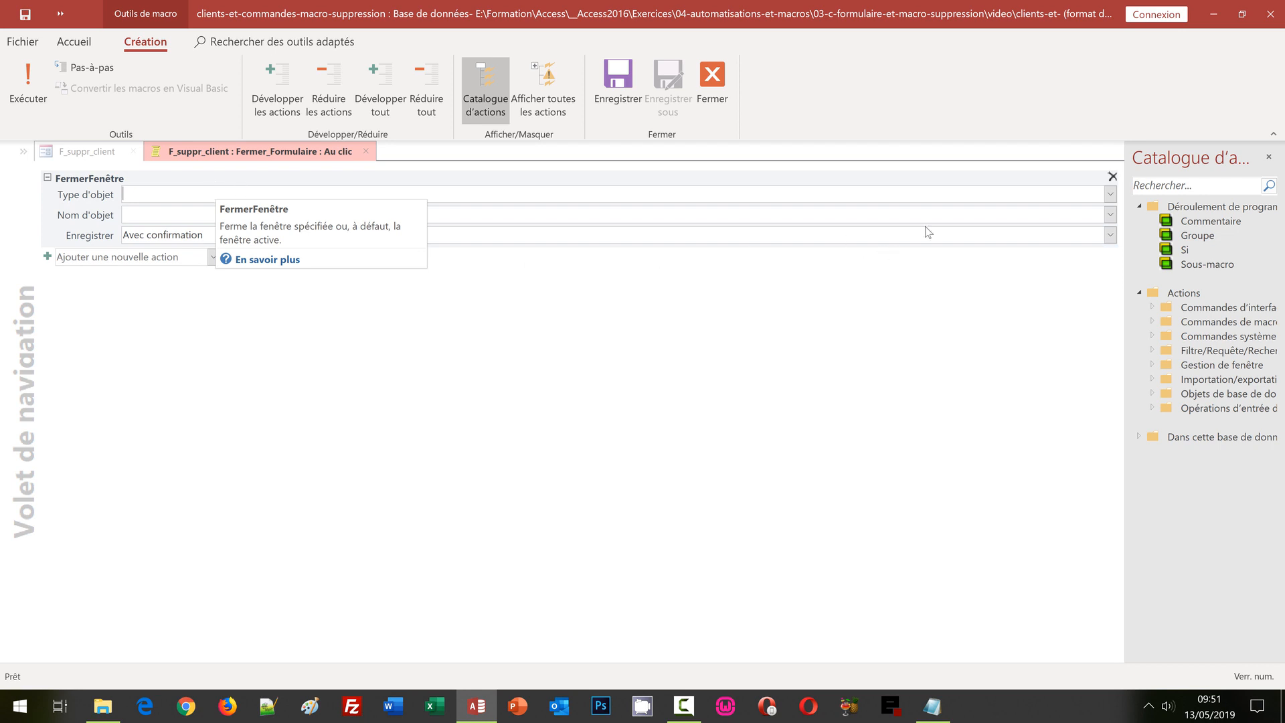
Step: Set FermerFenêtre to close Formulaire F_suppr_client with Enregistrer Oui, and save the macro
{"action": "left_click", "coordinate": [1110, 195]}
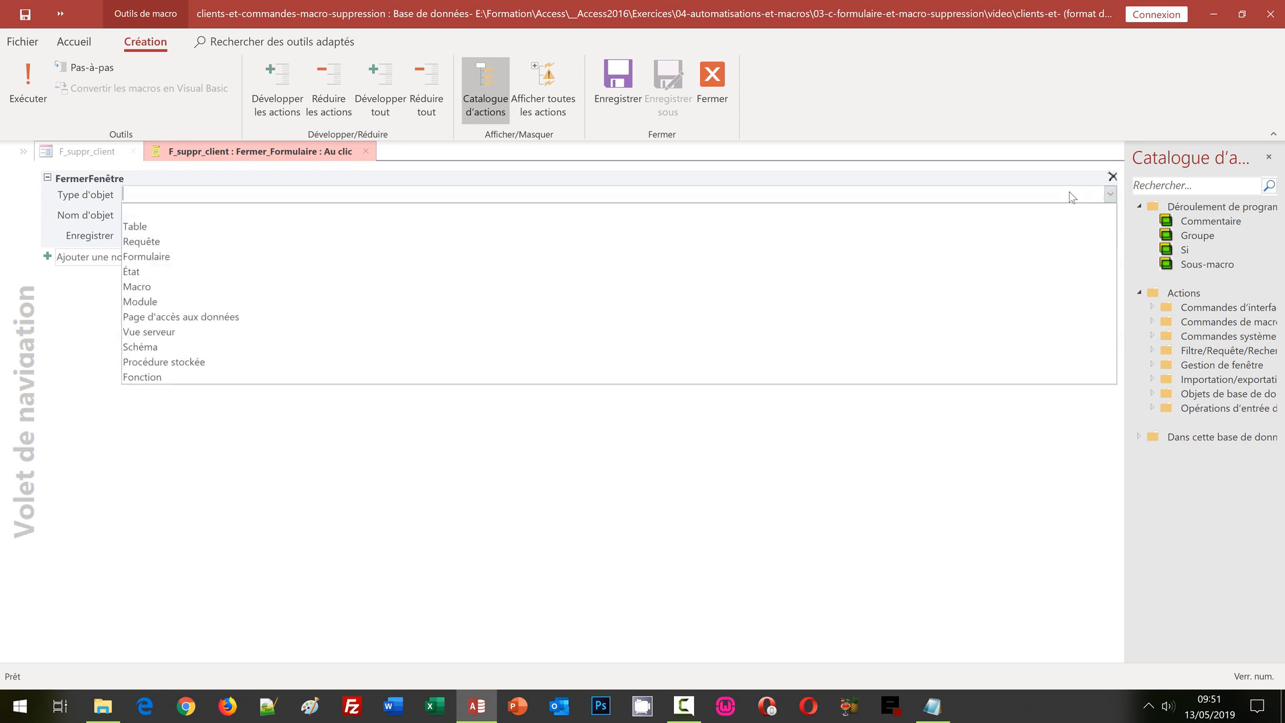
{"action": "left_click", "coordinate": [338, 258]}
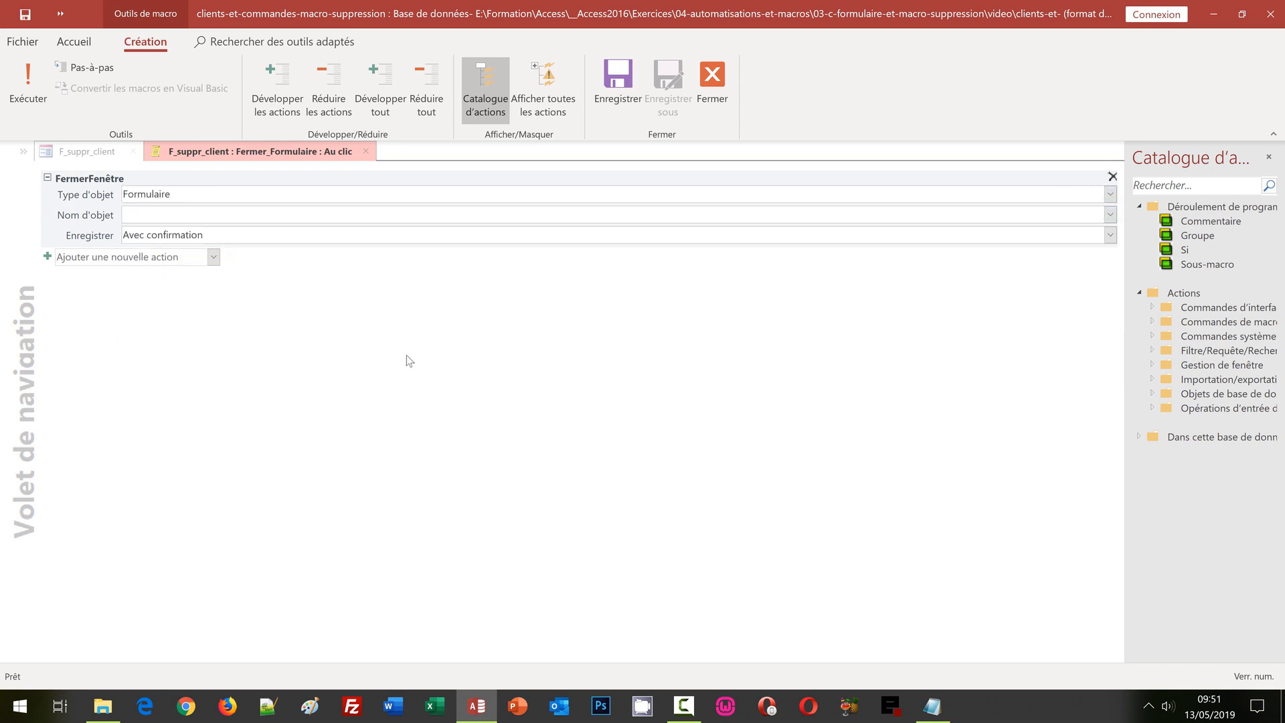
{"action": "left_click", "coordinate": [1111, 215]}
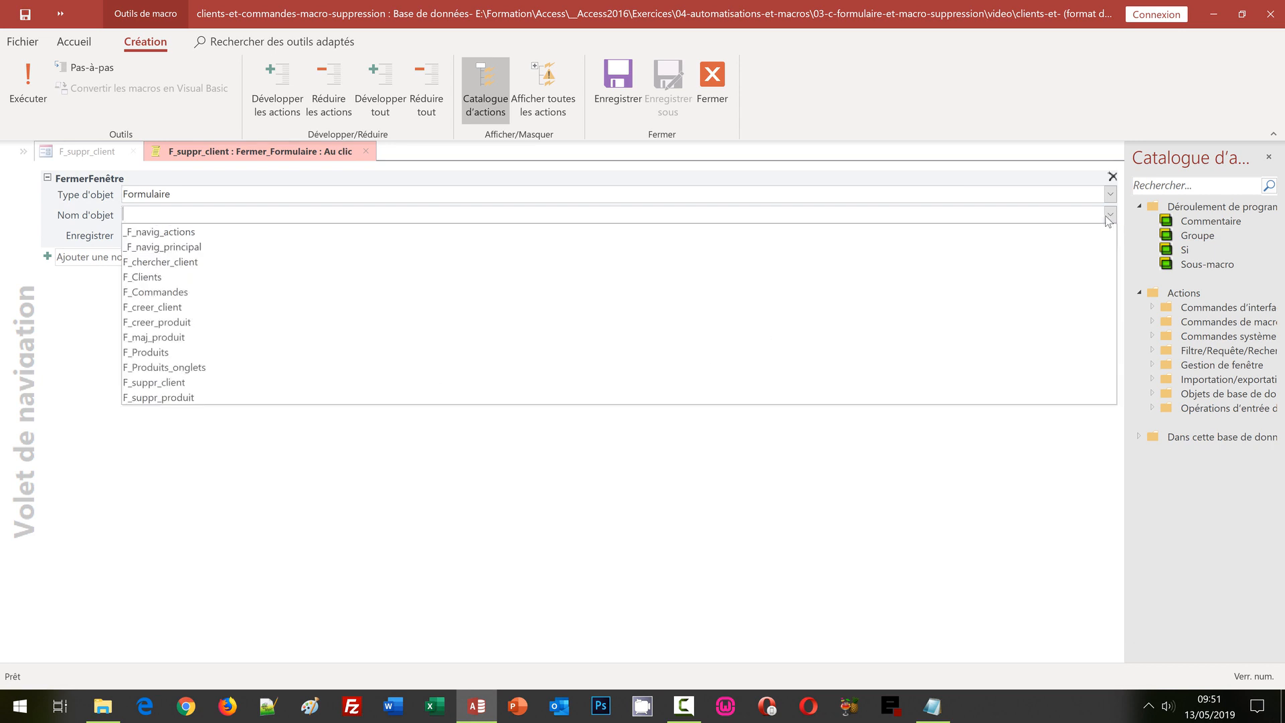
{"action": "left_click", "coordinate": [261, 382]}
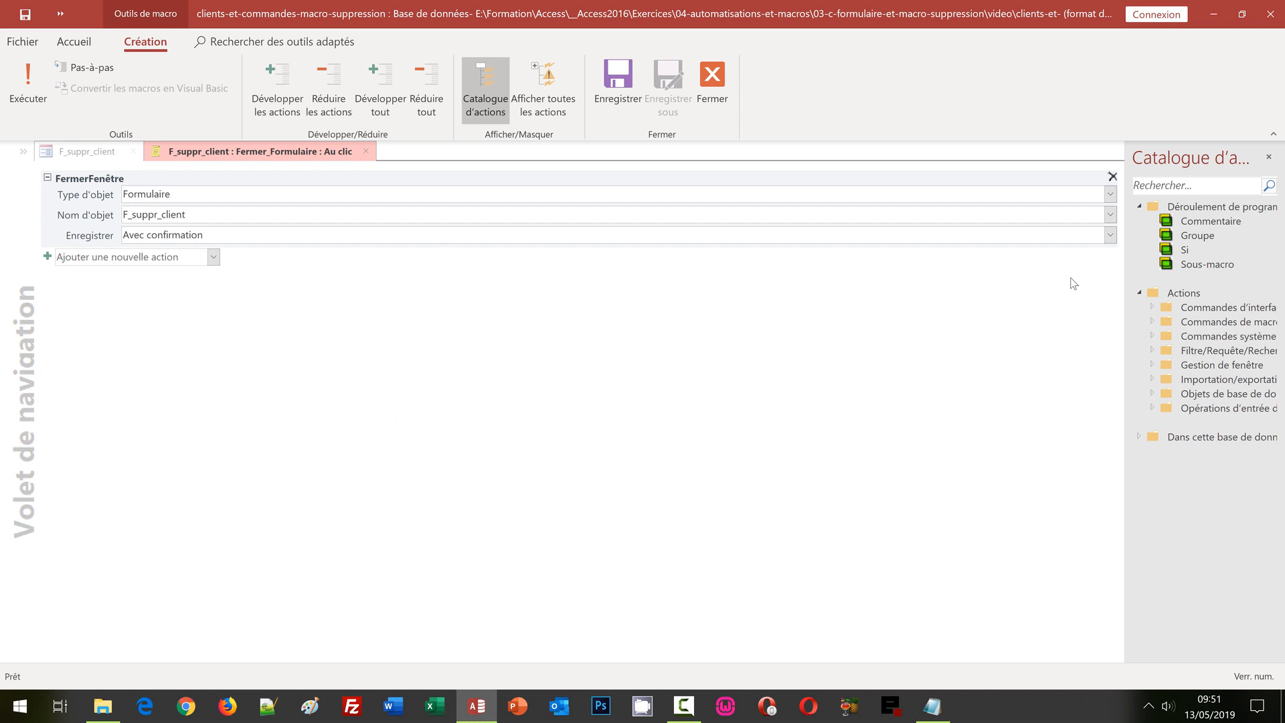
{"action": "left_click", "coordinate": [1110, 234]}
{"action": "left_click", "coordinate": [274, 268]}
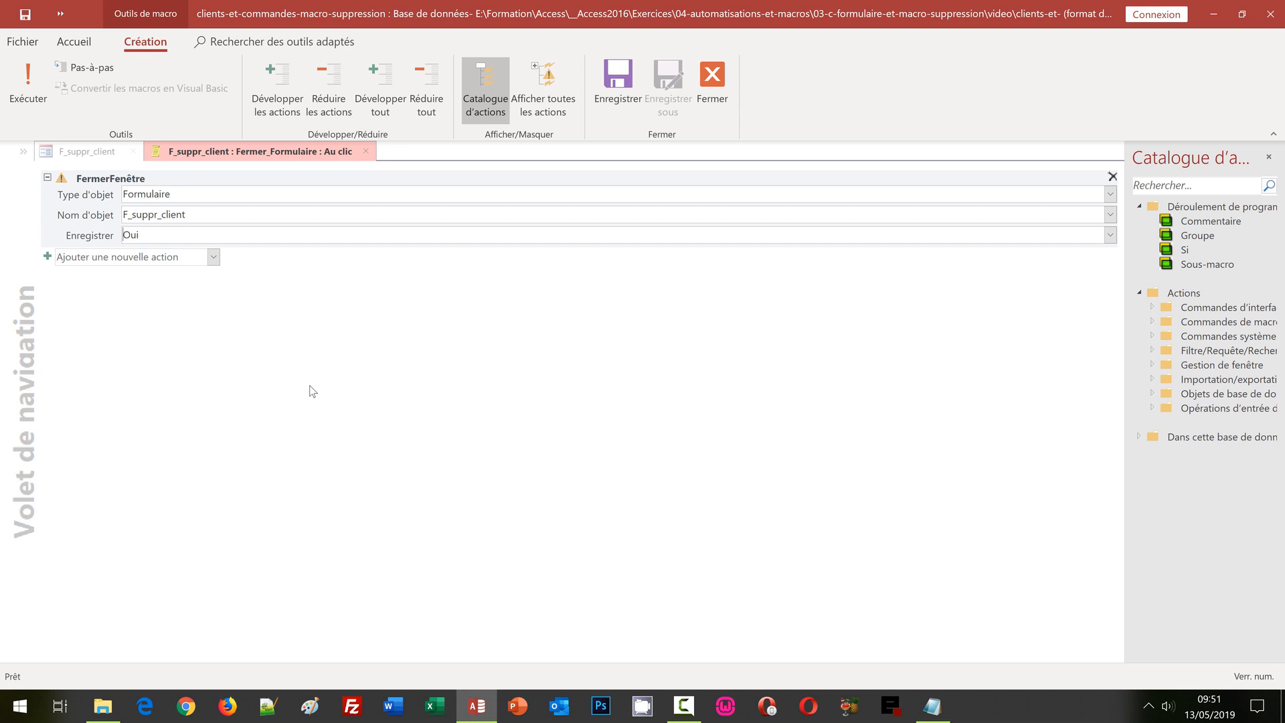
{"action": "left_click", "coordinate": [612, 107]}
Step: Close the macro editor and F_suppr_client design, then open _F_navig_principal
{"action": "left_click", "coordinate": [717, 99]}
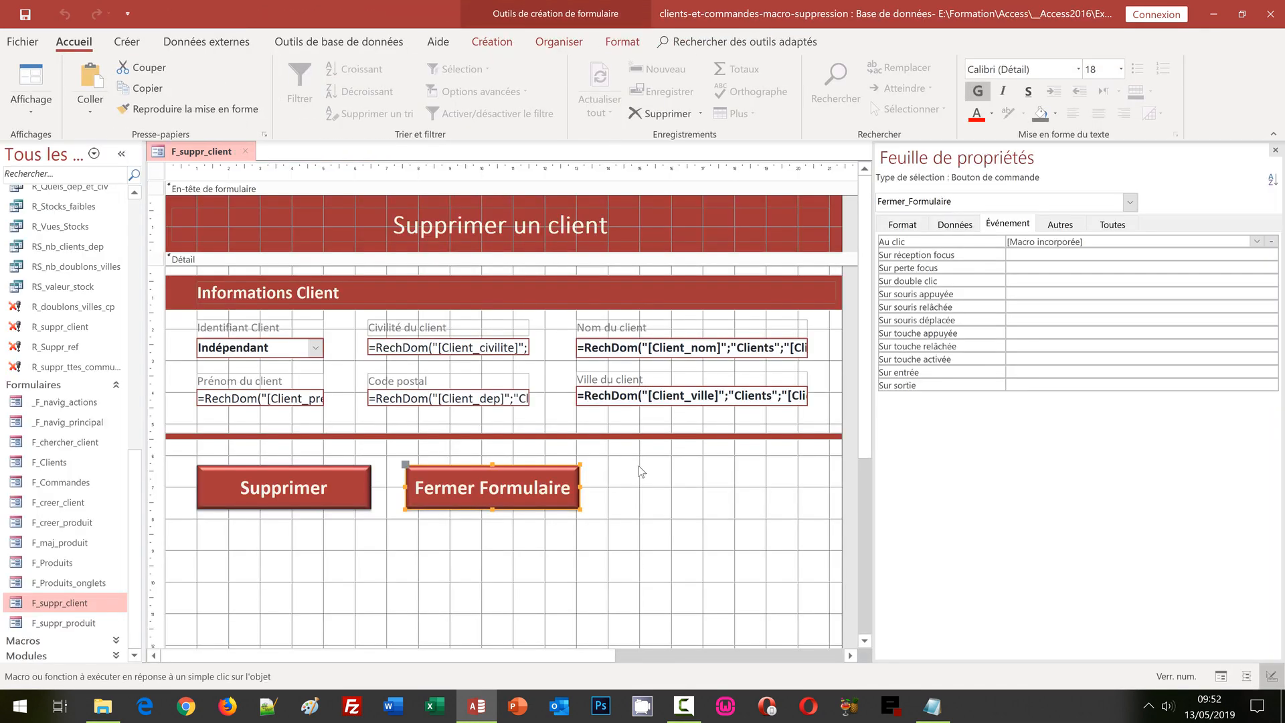
{"action": "left_click", "coordinate": [463, 564]}
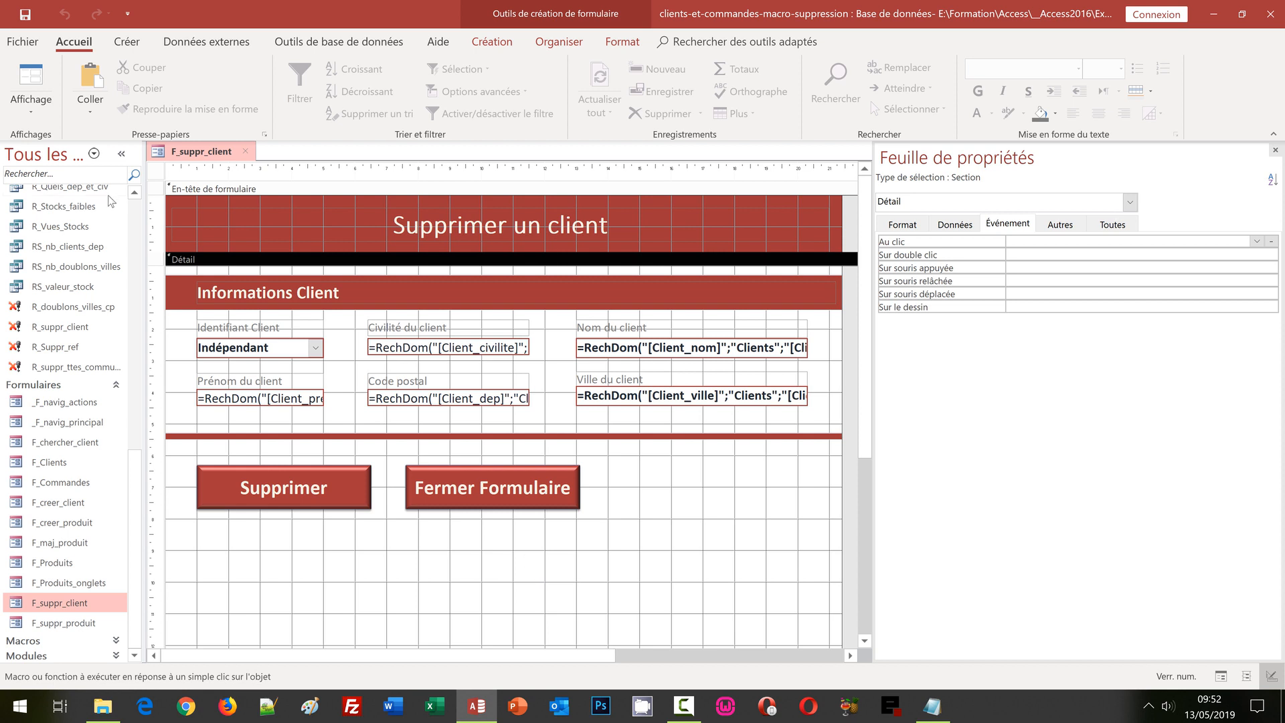
{"action": "left_click", "coordinate": [247, 152]}
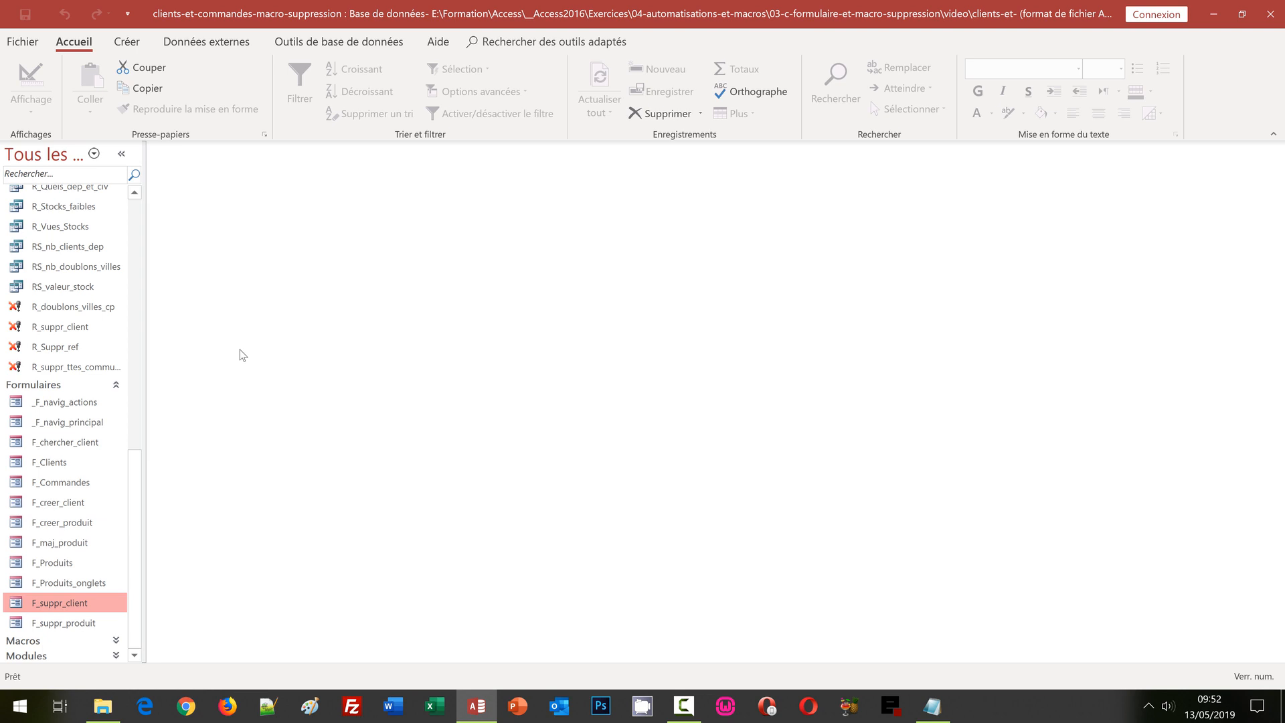
{"action": "double_click", "coordinate": [76, 425]}
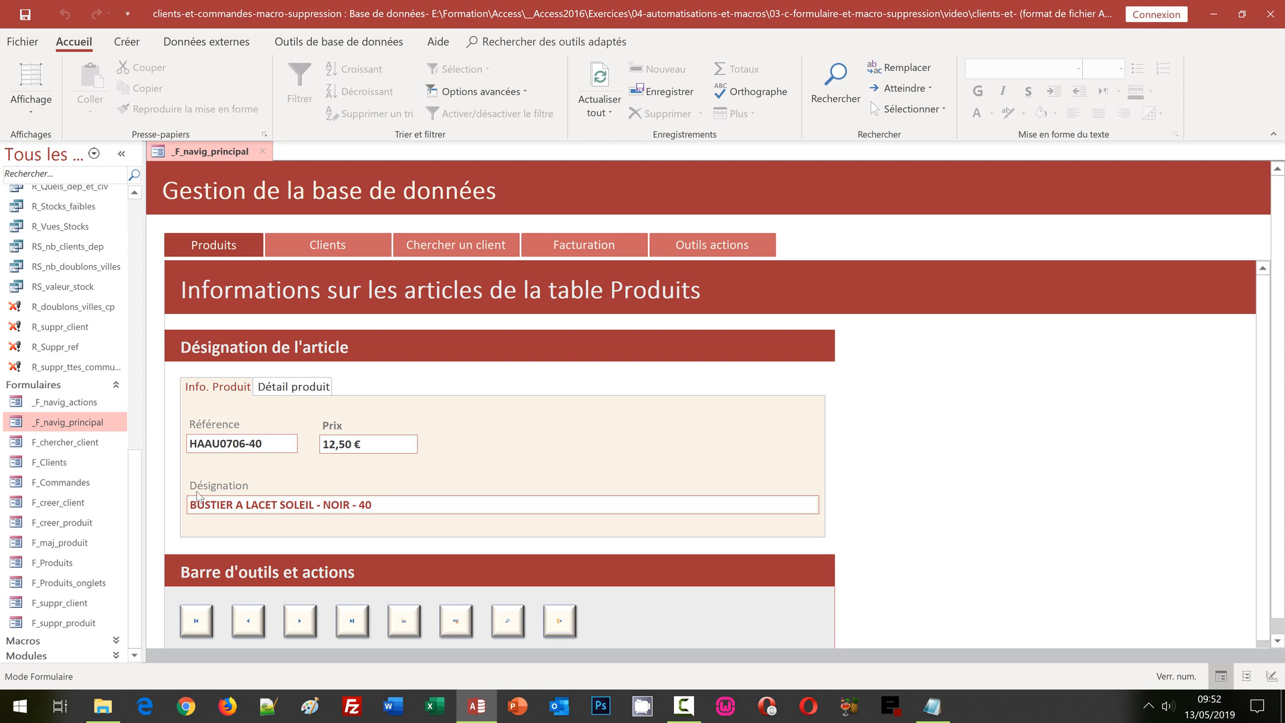
Step: Unlock Outils actions with the administrator password and show the Supprimer un client page
{"action": "left_click", "coordinate": [734, 248]}
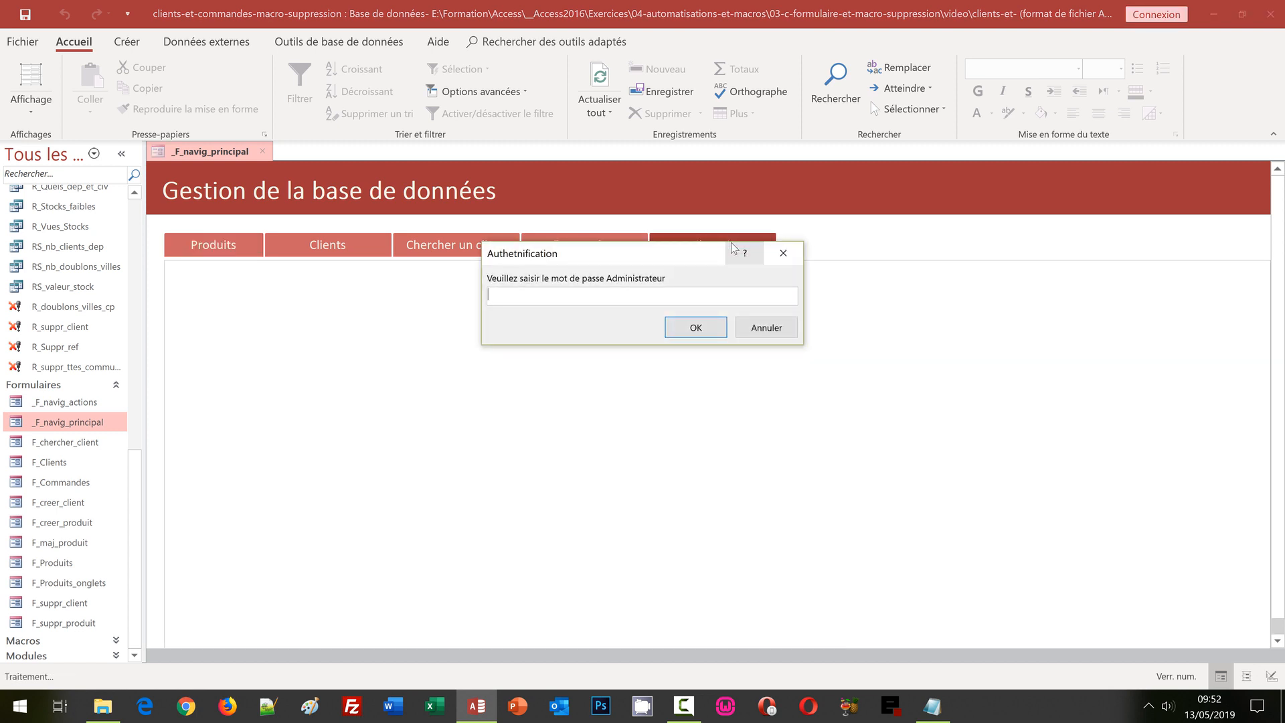
{"action": "type", "text": "abc123"}
{"action": "key", "text": "Return"}
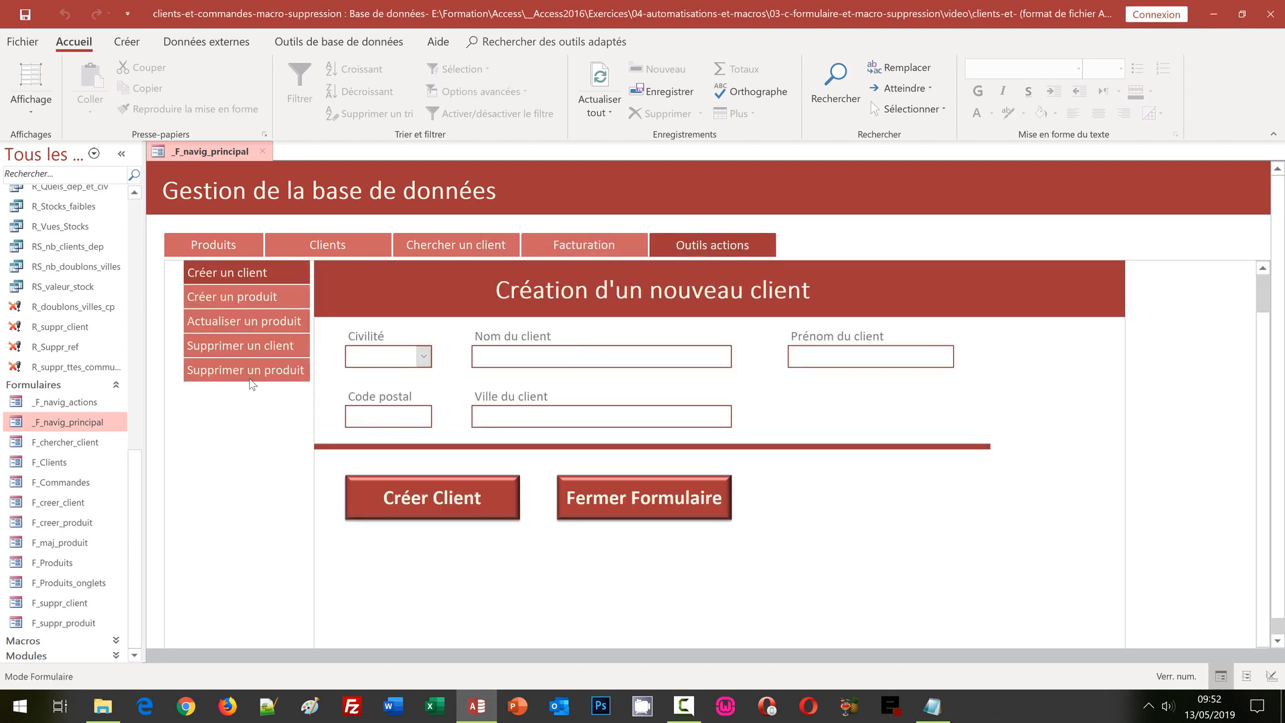
{"action": "left_click", "coordinate": [245, 355]}
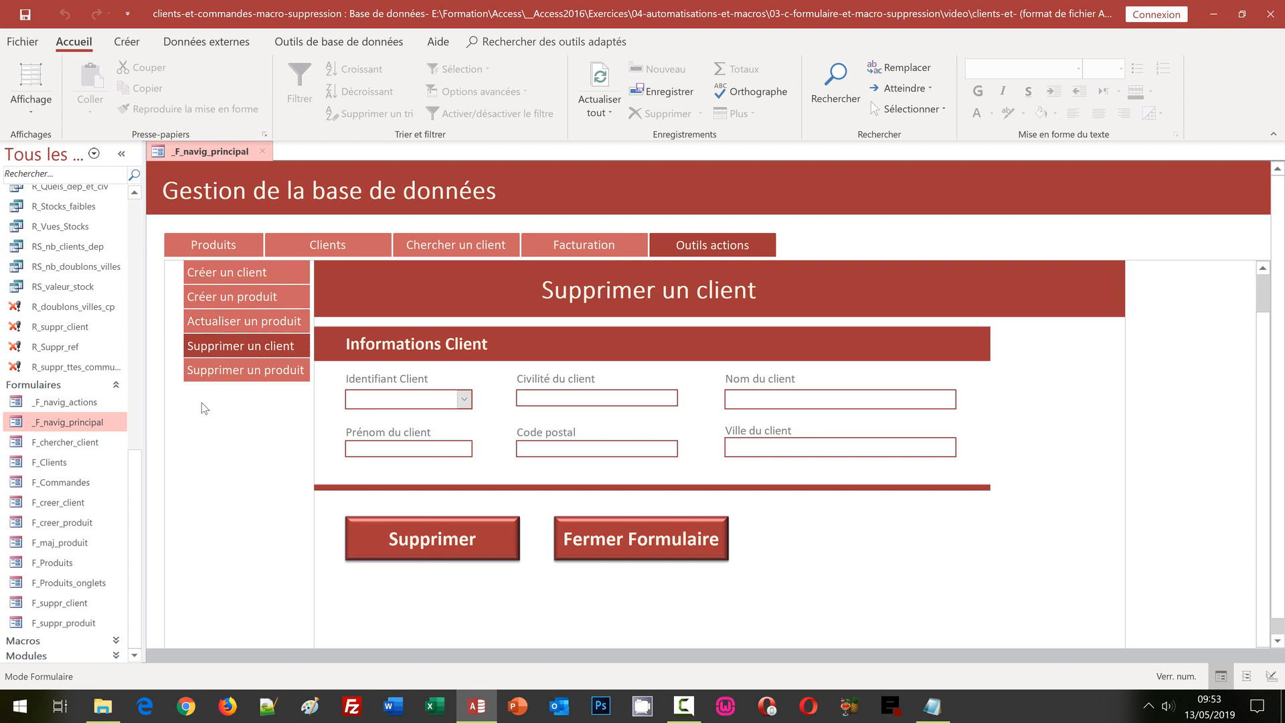
Step: Load client 46, delete it with Supprimer, and acknowledge the Suppression message
{"action": "left_click", "coordinate": [463, 402]}
{"action": "left_click", "coordinate": [465, 620]}
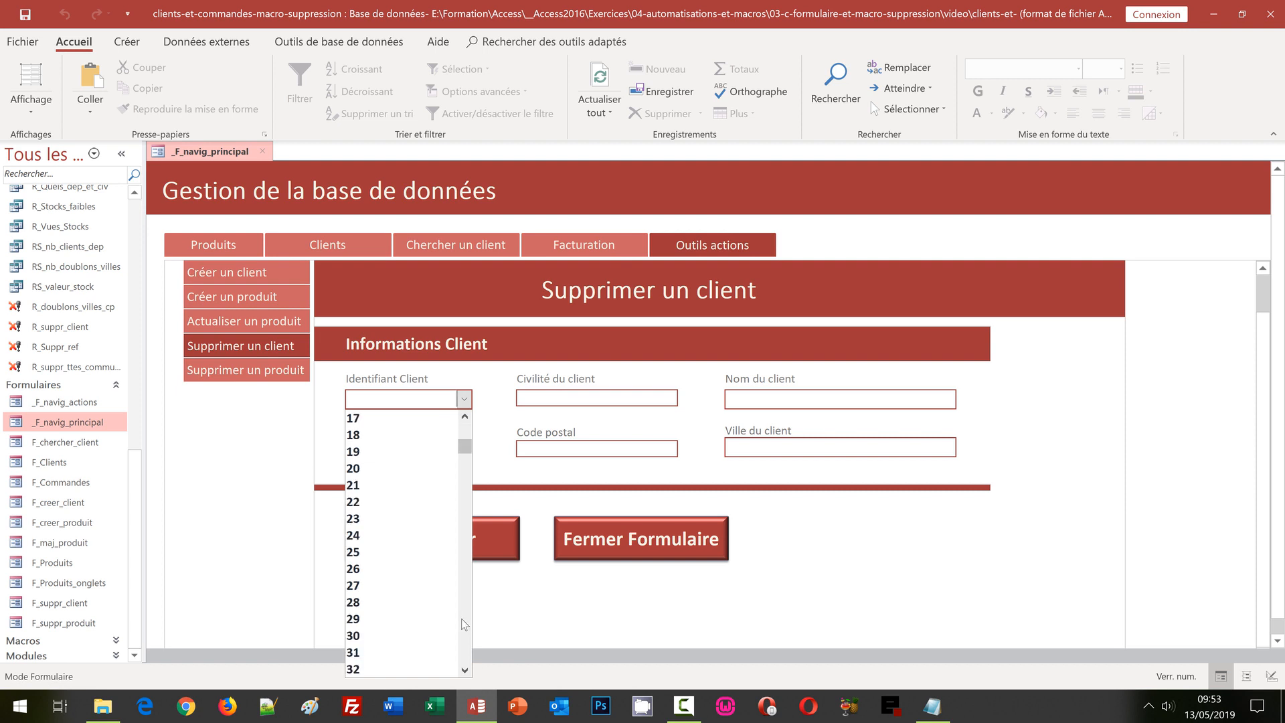
{"action": "left_click", "coordinate": [463, 630]}
{"action": "left_click", "coordinate": [359, 651]}
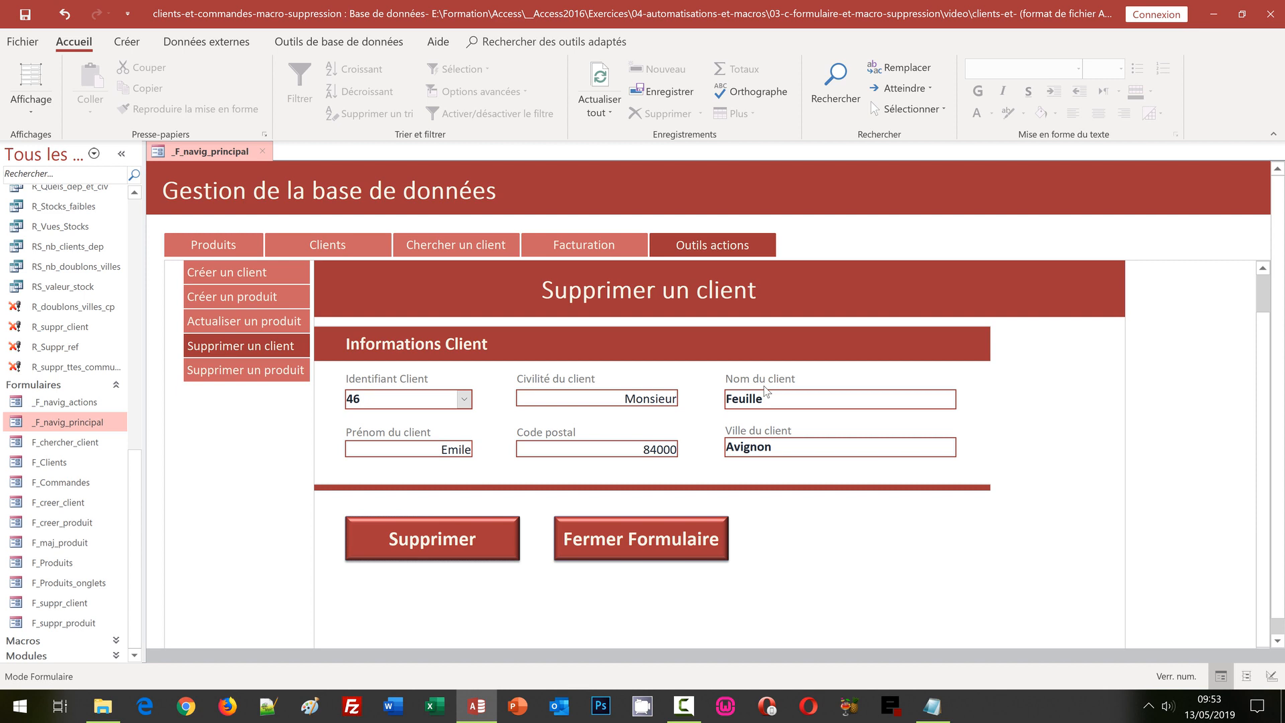
{"action": "left_click", "coordinate": [452, 544]}
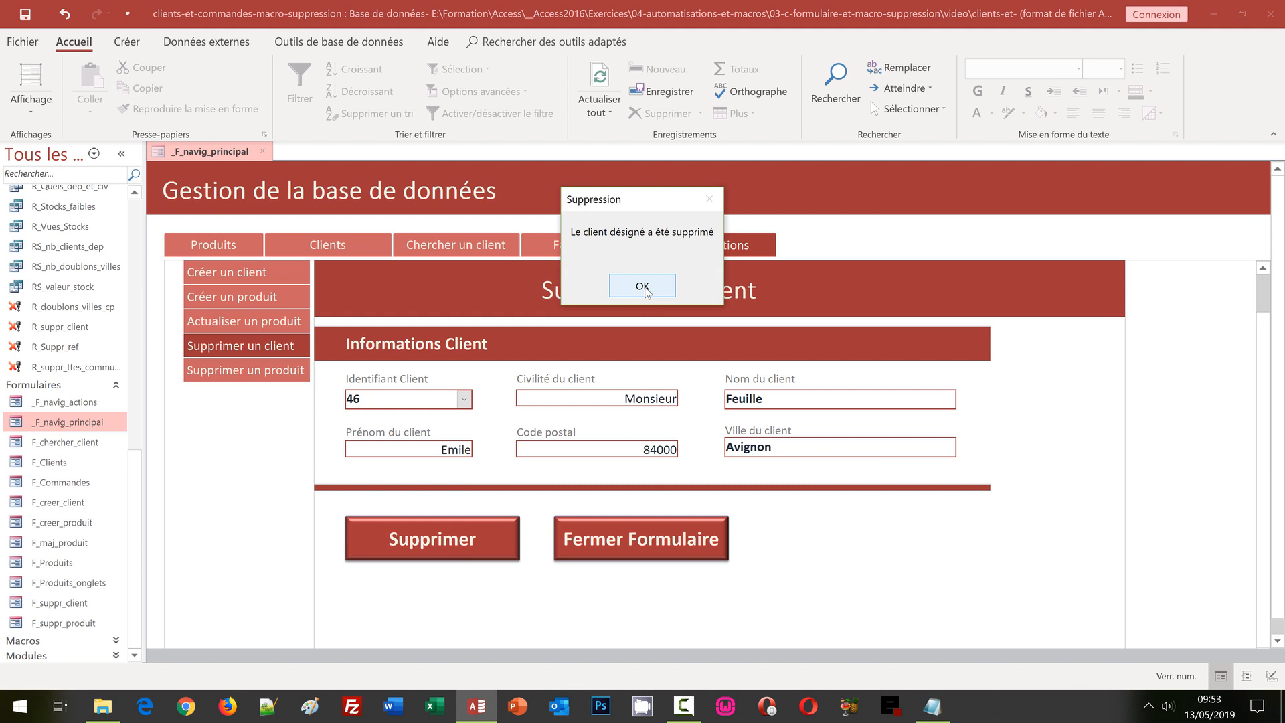
{"action": "left_click", "coordinate": [644, 286]}
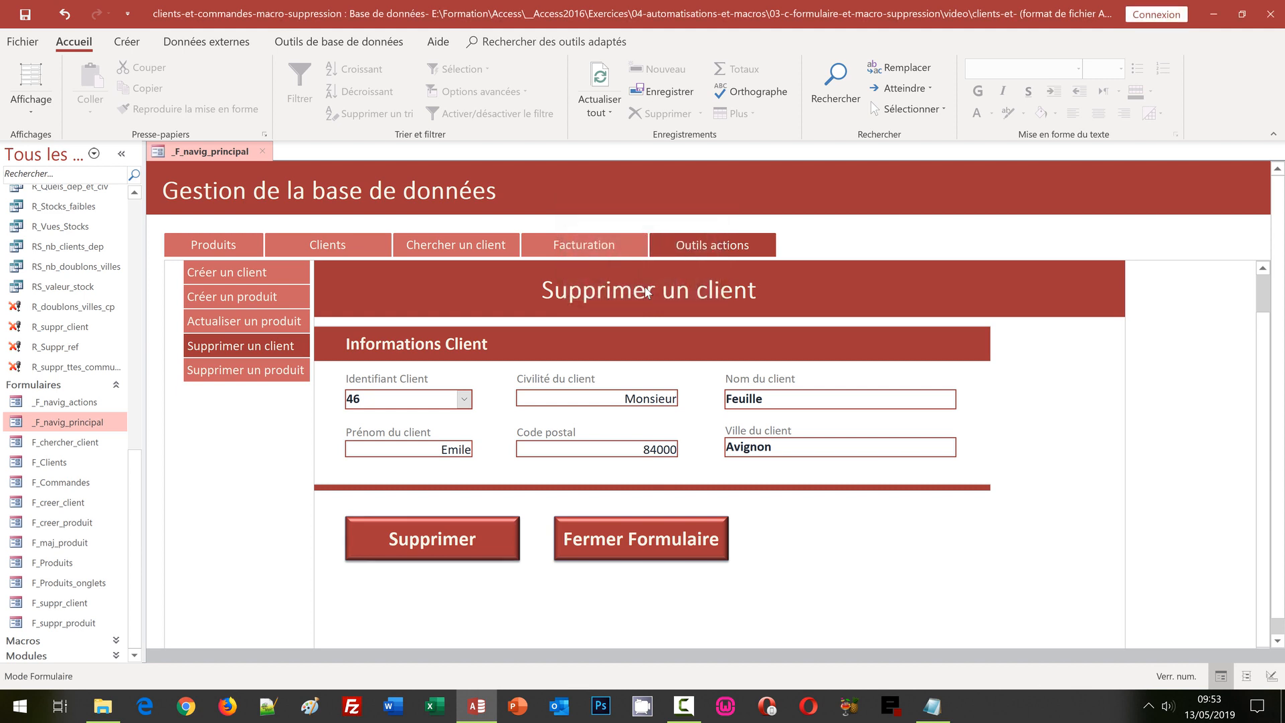
{"action": "left_click", "coordinate": [139, 214]}
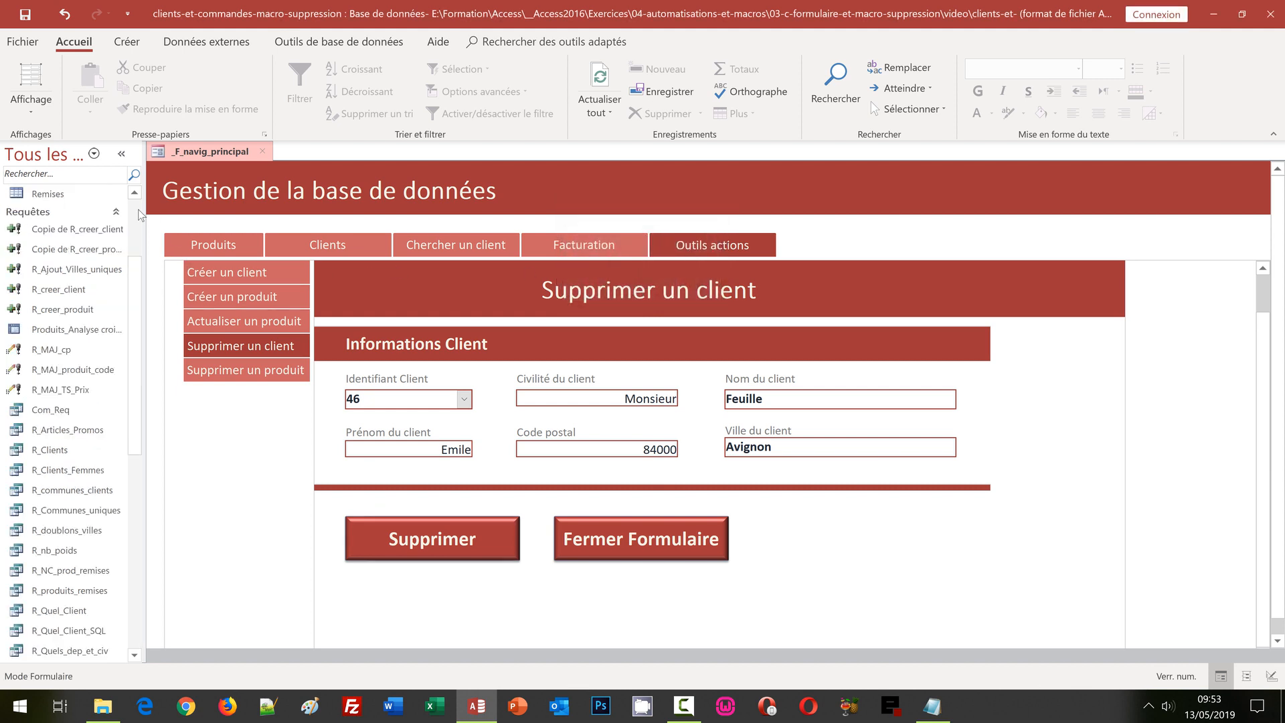
{"action": "left_click", "coordinate": [140, 214]}
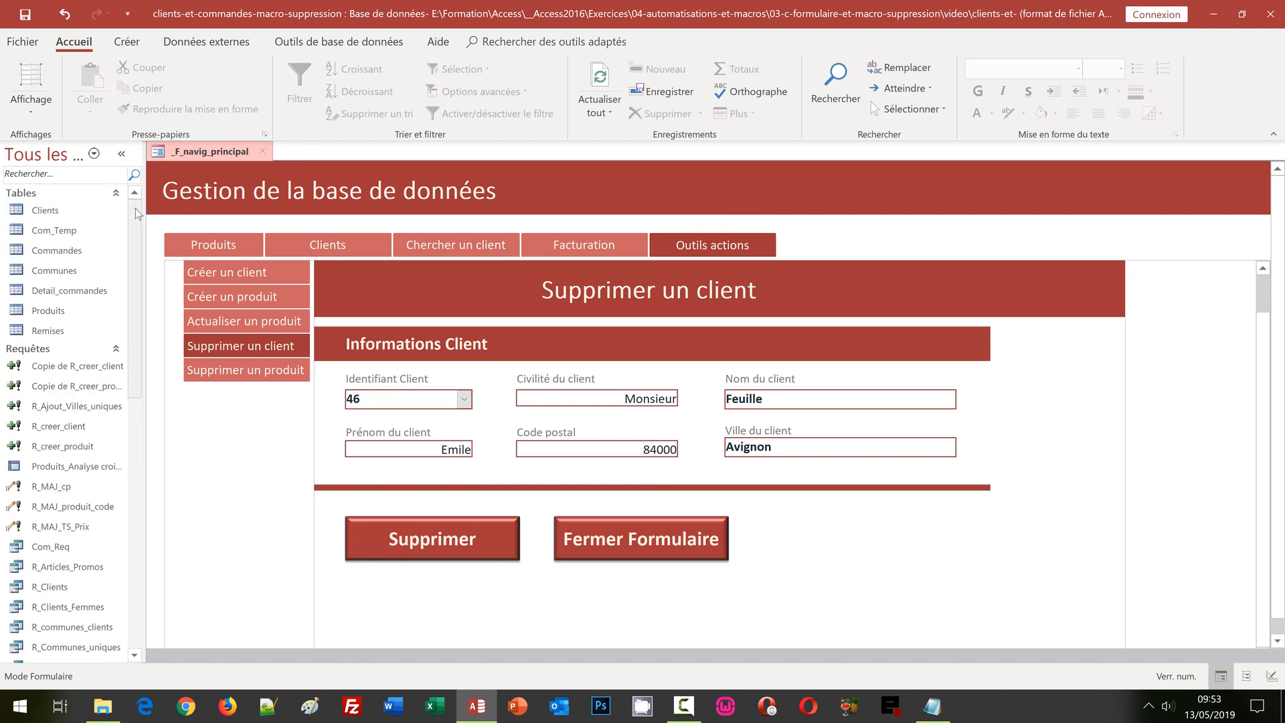
{"action": "double_click", "coordinate": [55, 214]}
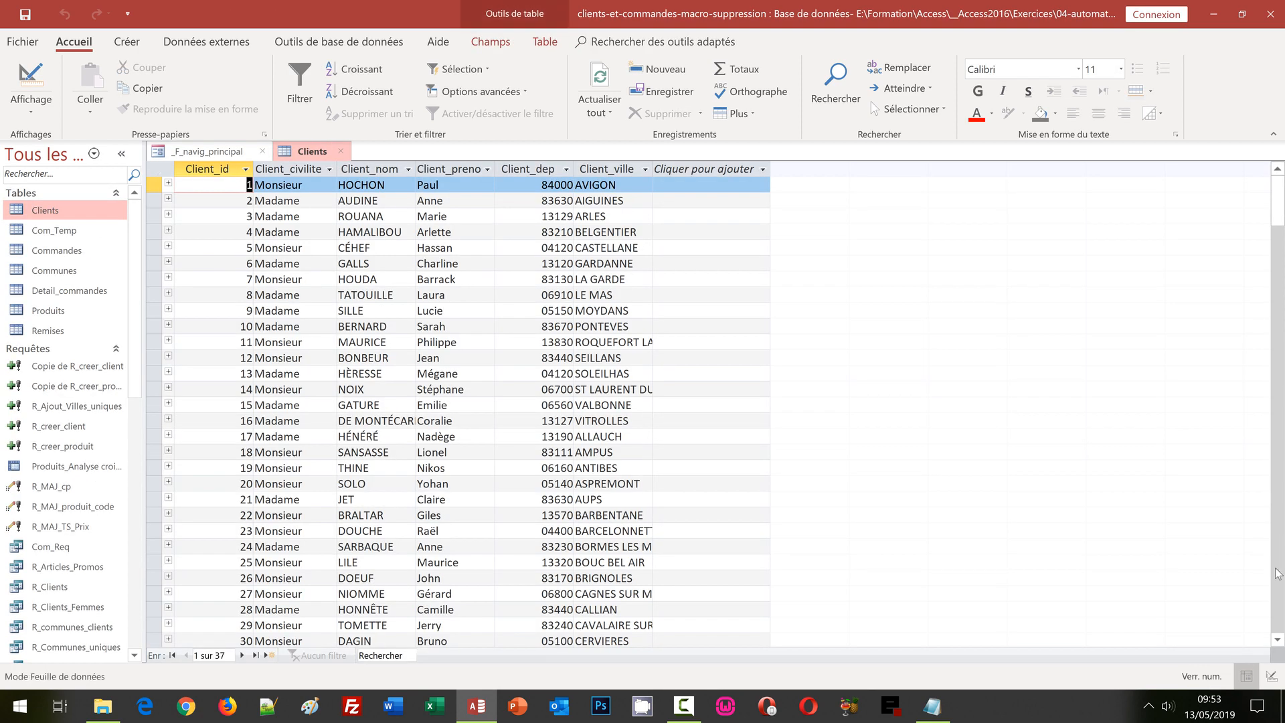
{"action": "left_click", "coordinate": [1277, 574]}
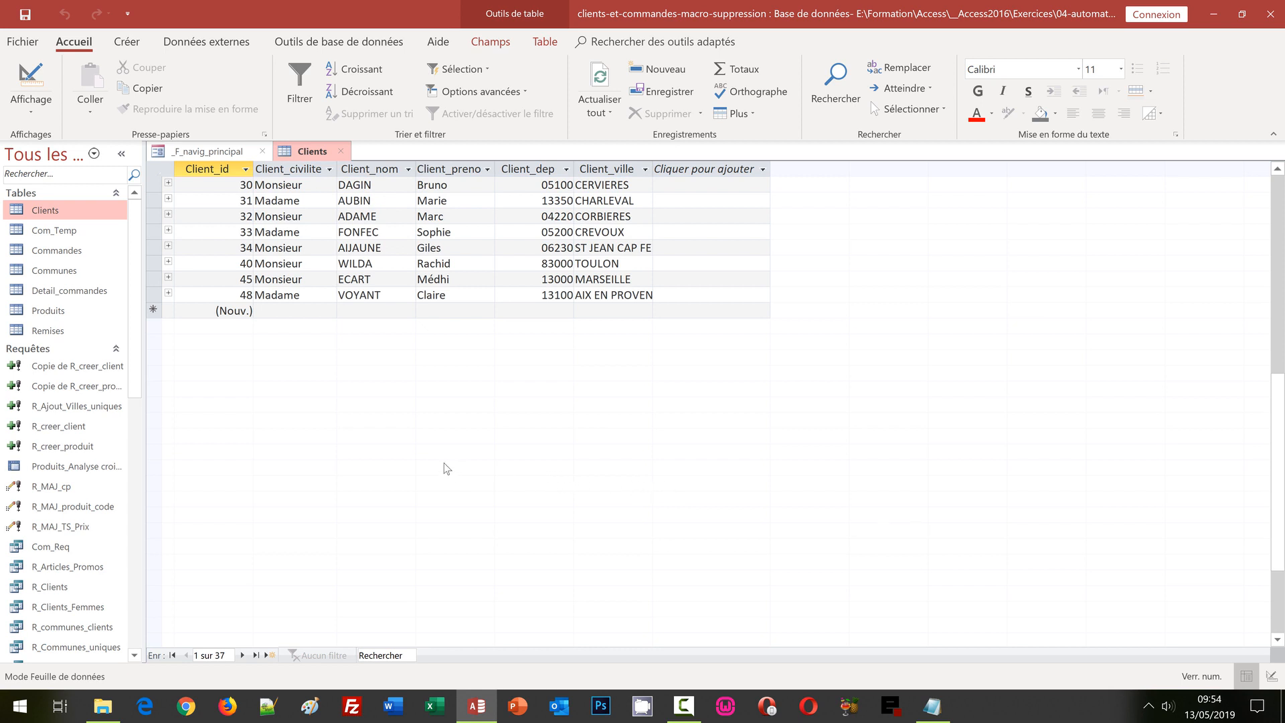
{"action": "left_click", "coordinate": [154, 281]}
{"action": "left_click_drag", "start_coordinate": [153, 280], "coordinate": [153, 296]}
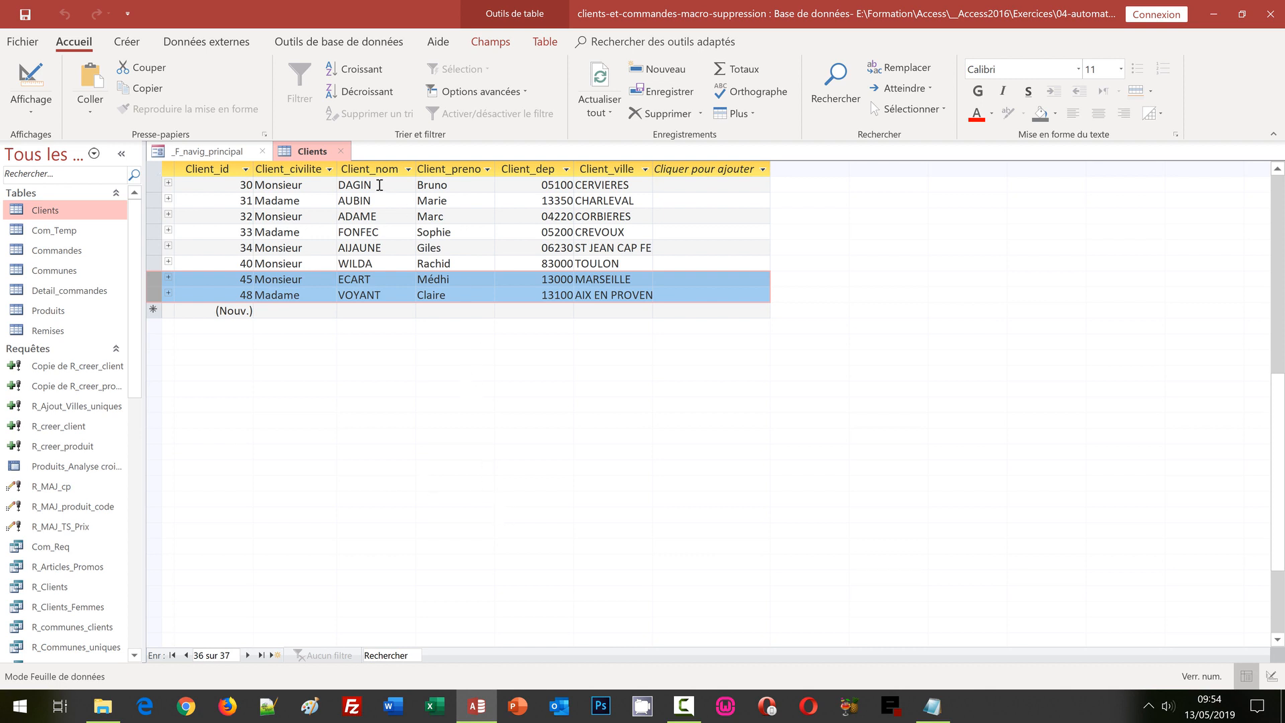
{"action": "left_click", "coordinate": [341, 152]}
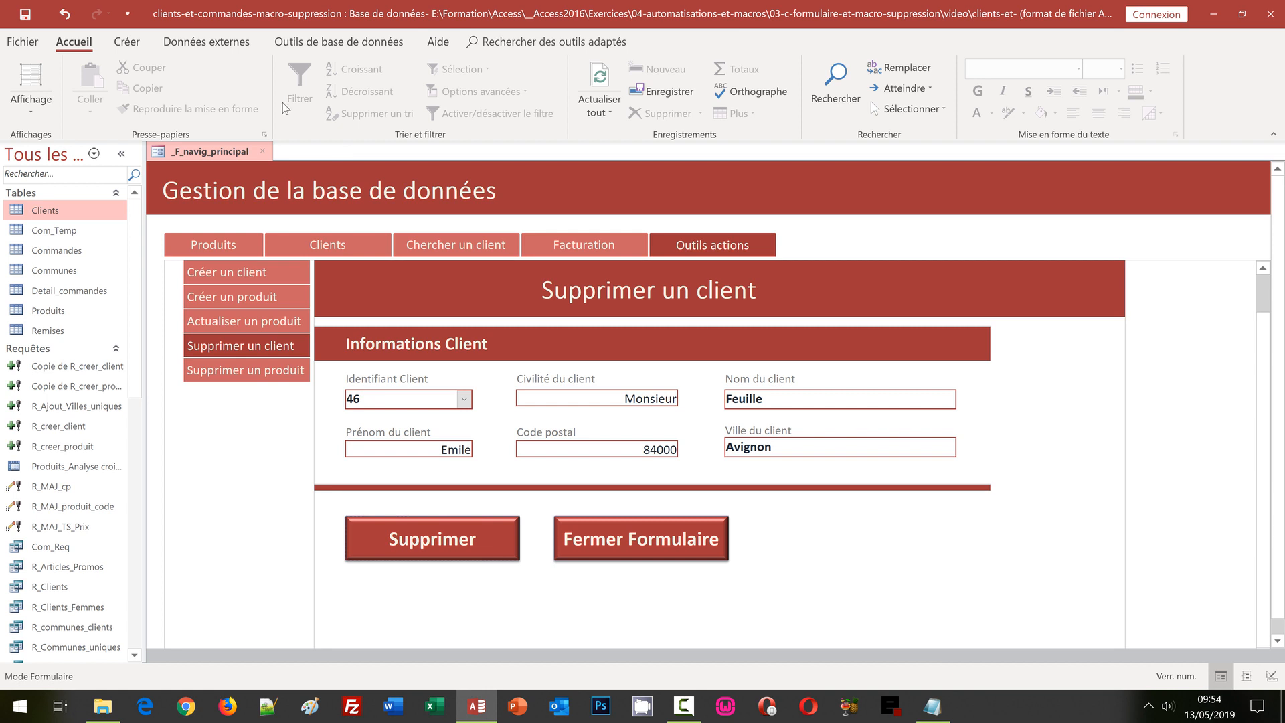
Step: Close the navigation form and open F_suppr_produit in design view
{"action": "left_click", "coordinate": [265, 154]}
{"action": "left_click", "coordinate": [135, 589]}
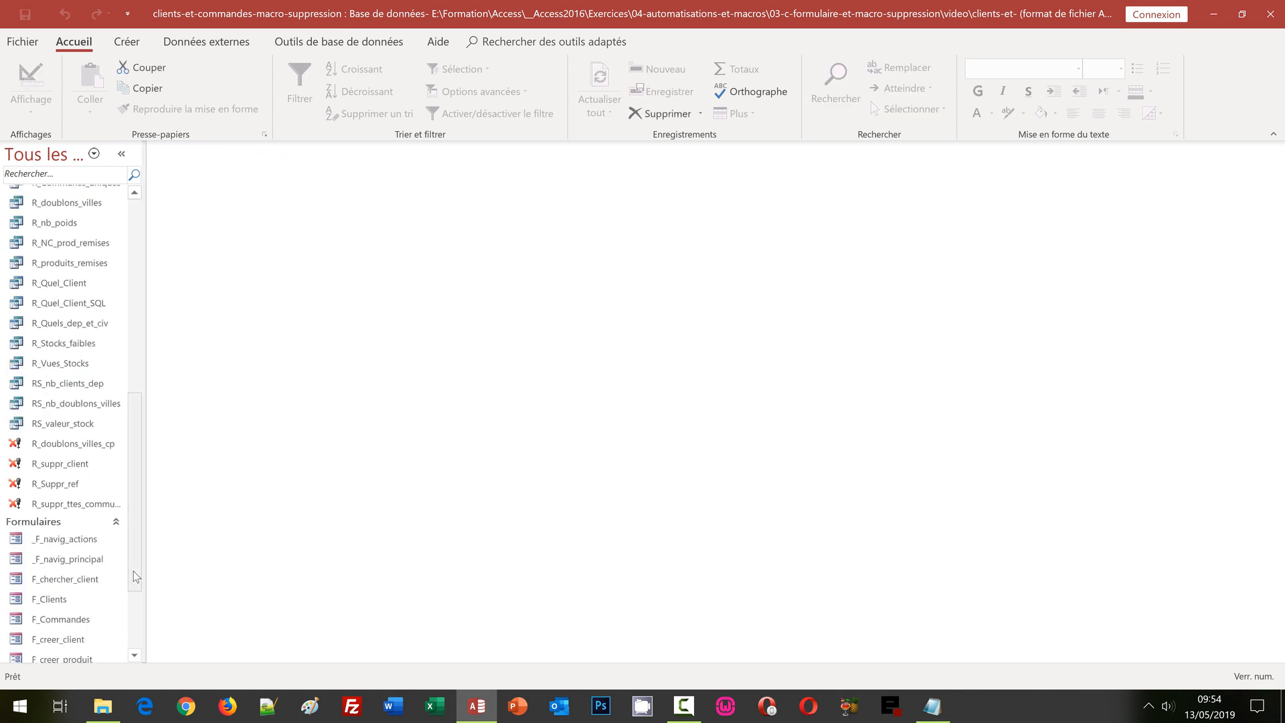
{"action": "left_click_drag", "start_coordinate": [134, 571], "coordinate": [137, 632]}
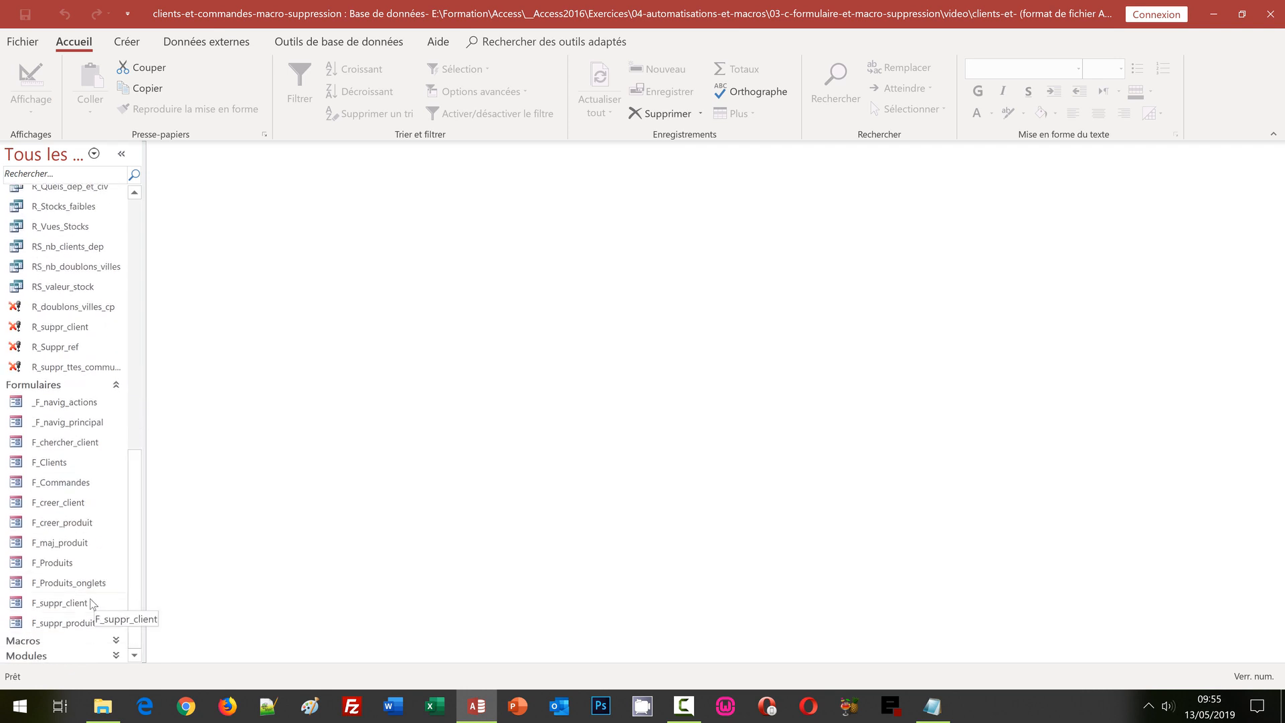
{"action": "right_click", "coordinate": [83, 623]}
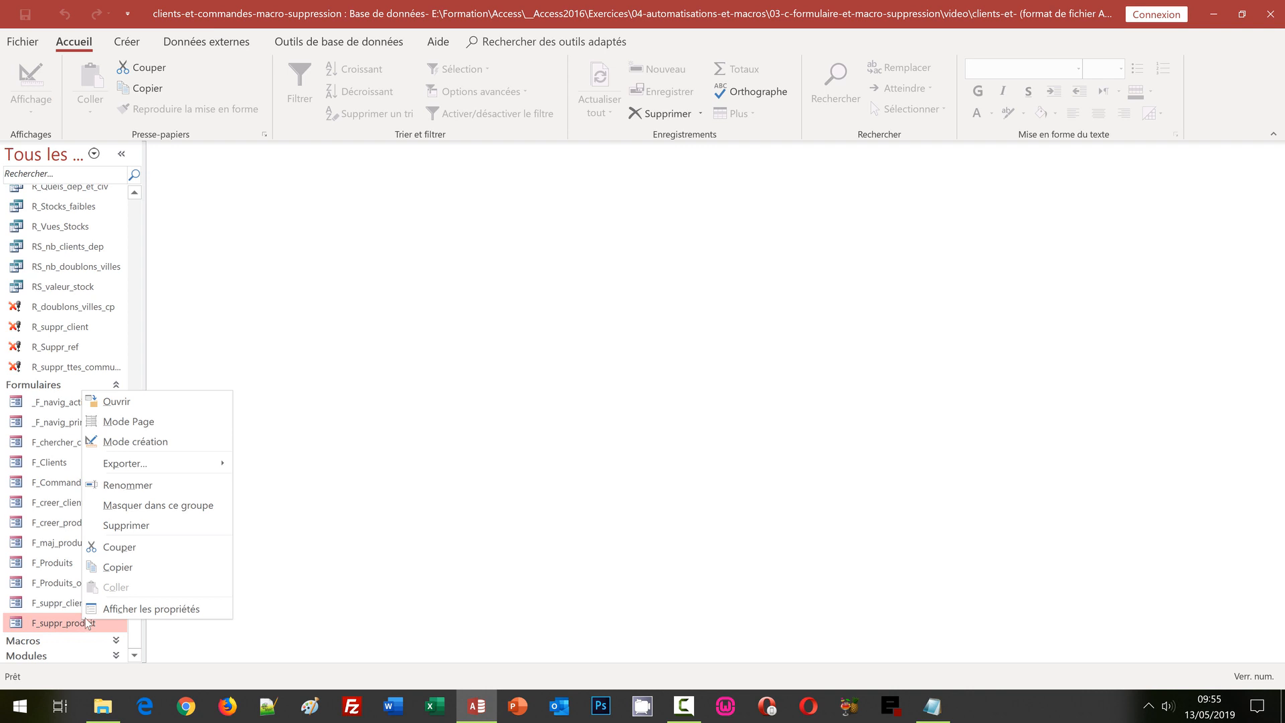
{"action": "left_click", "coordinate": [151, 443]}
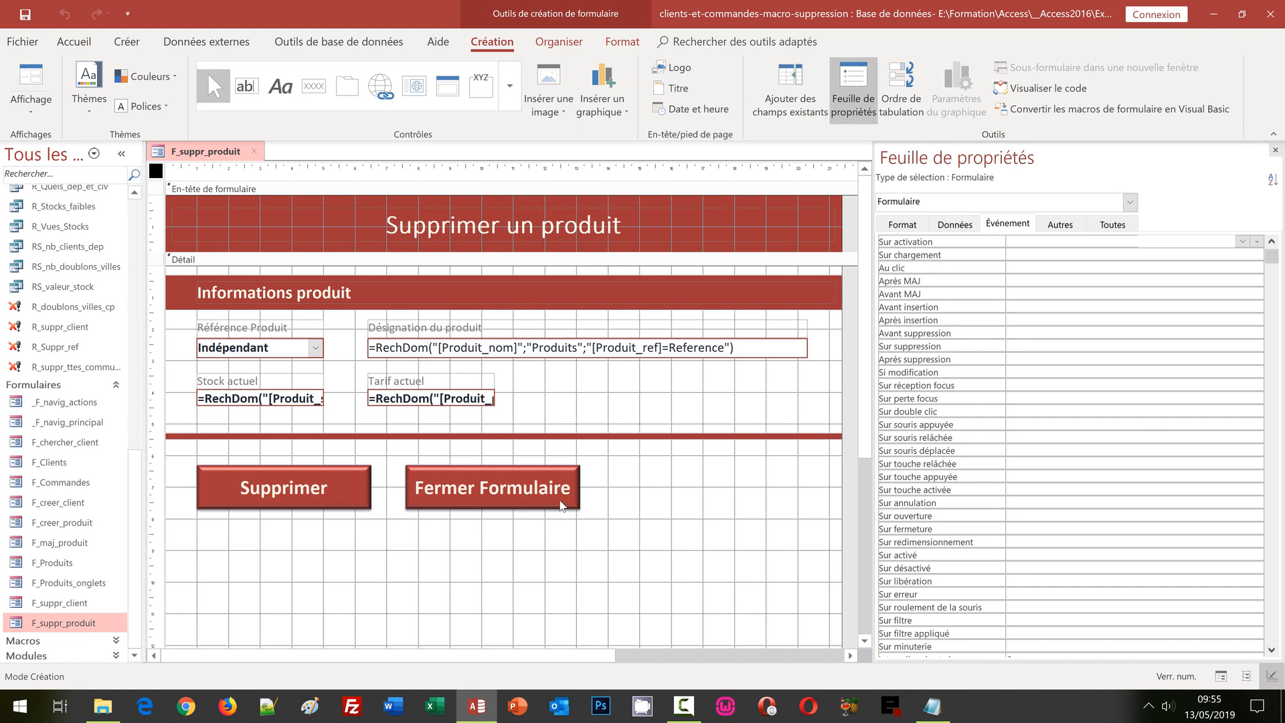
Step: Start an embedded on-click macro for the Supprimer button that turns warnings off
{"action": "left_click", "coordinate": [362, 487]}
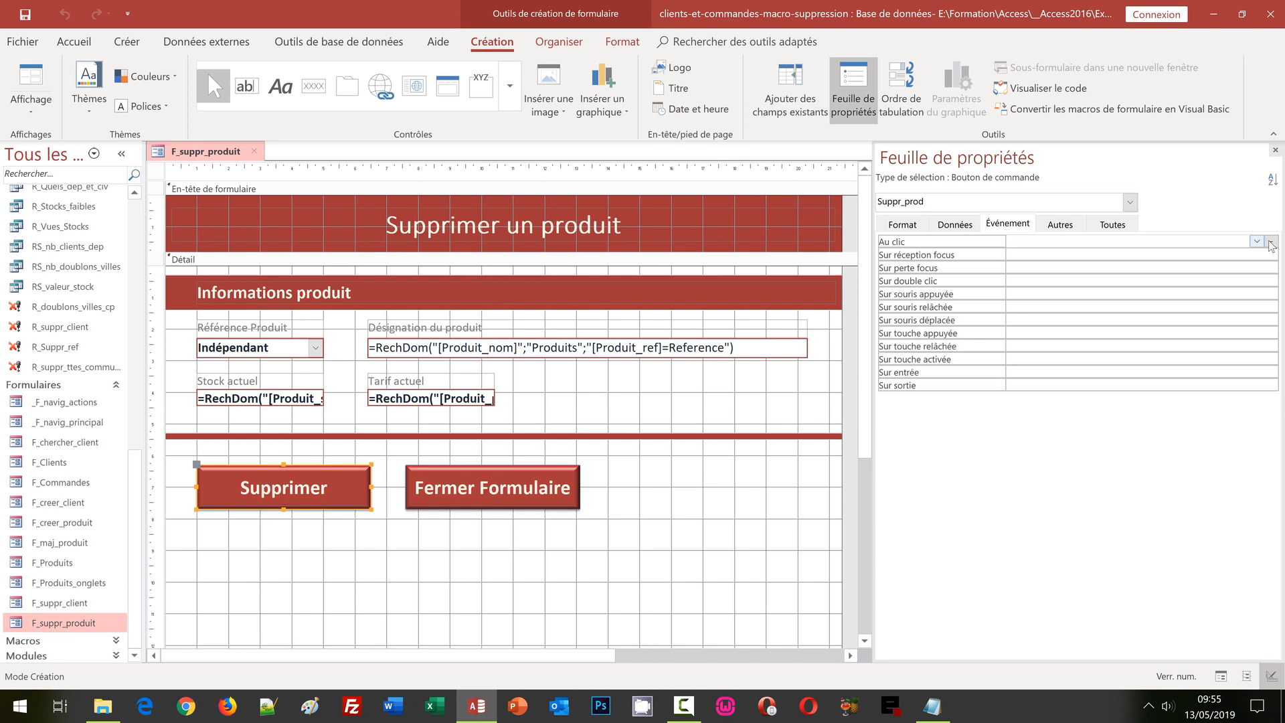
{"action": "left_click", "coordinate": [1270, 245]}
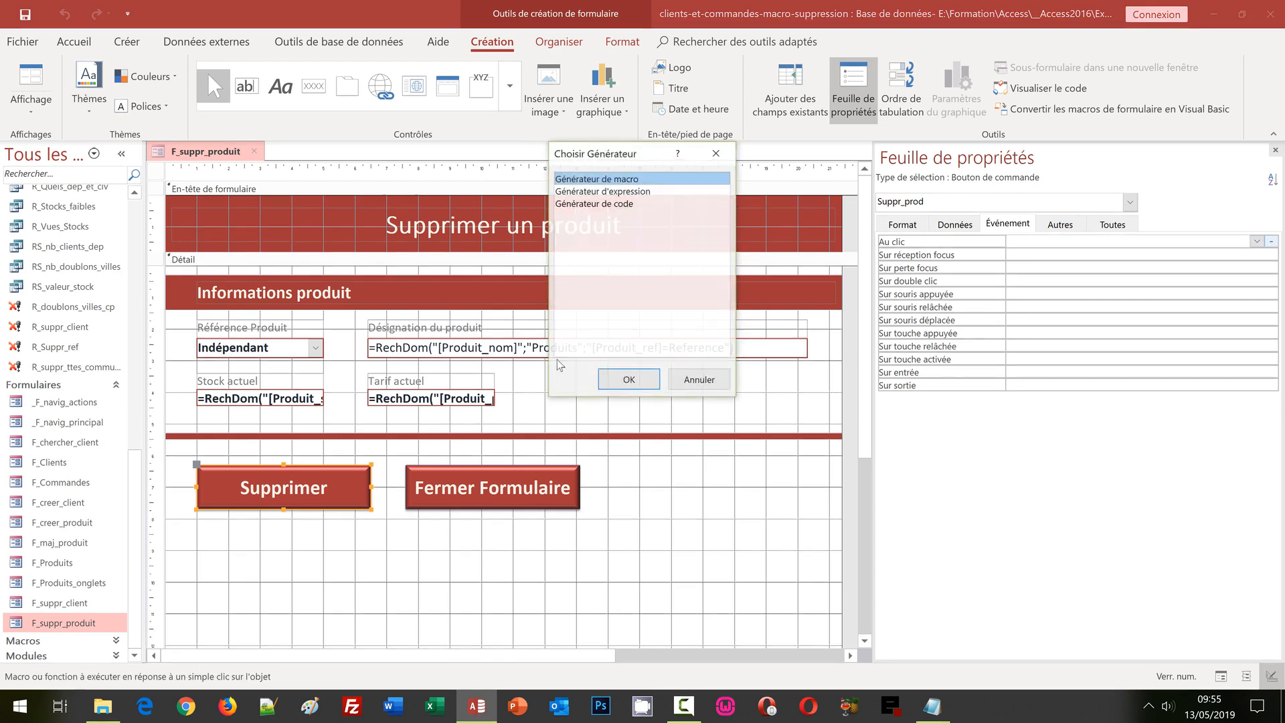
{"action": "left_click", "coordinate": [629, 375]}
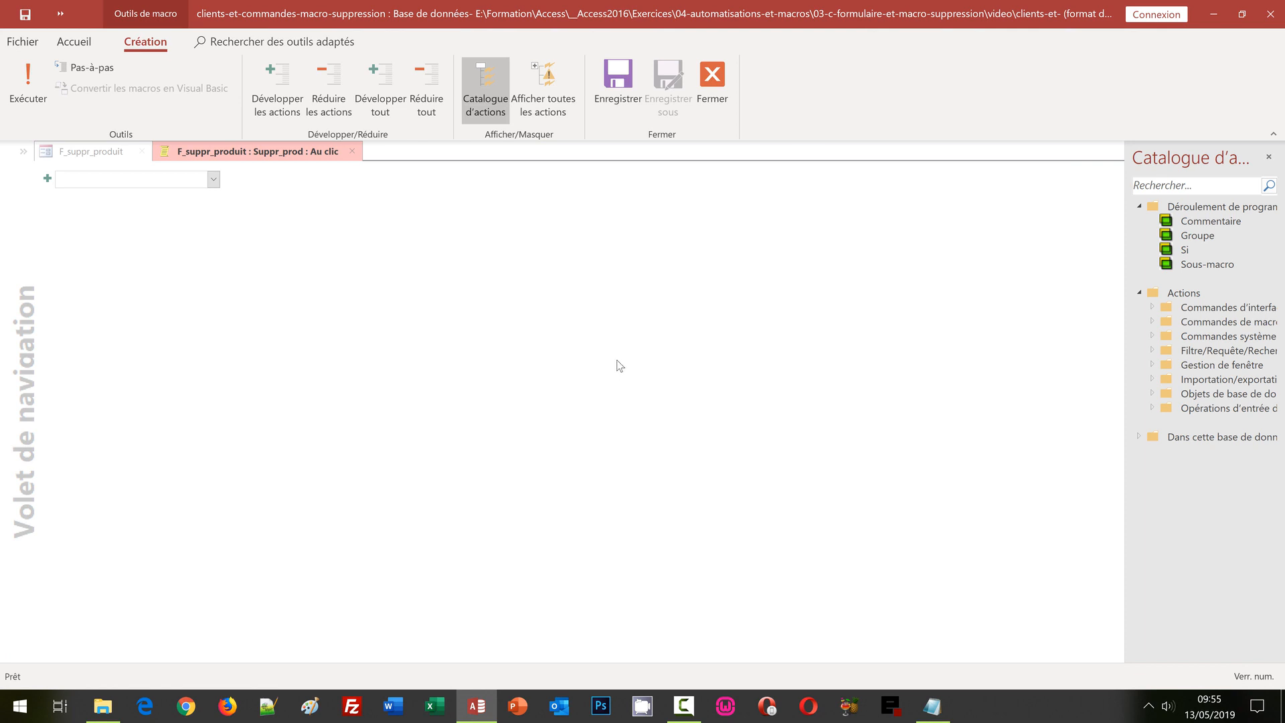
{"action": "left_click", "coordinate": [550, 96]}
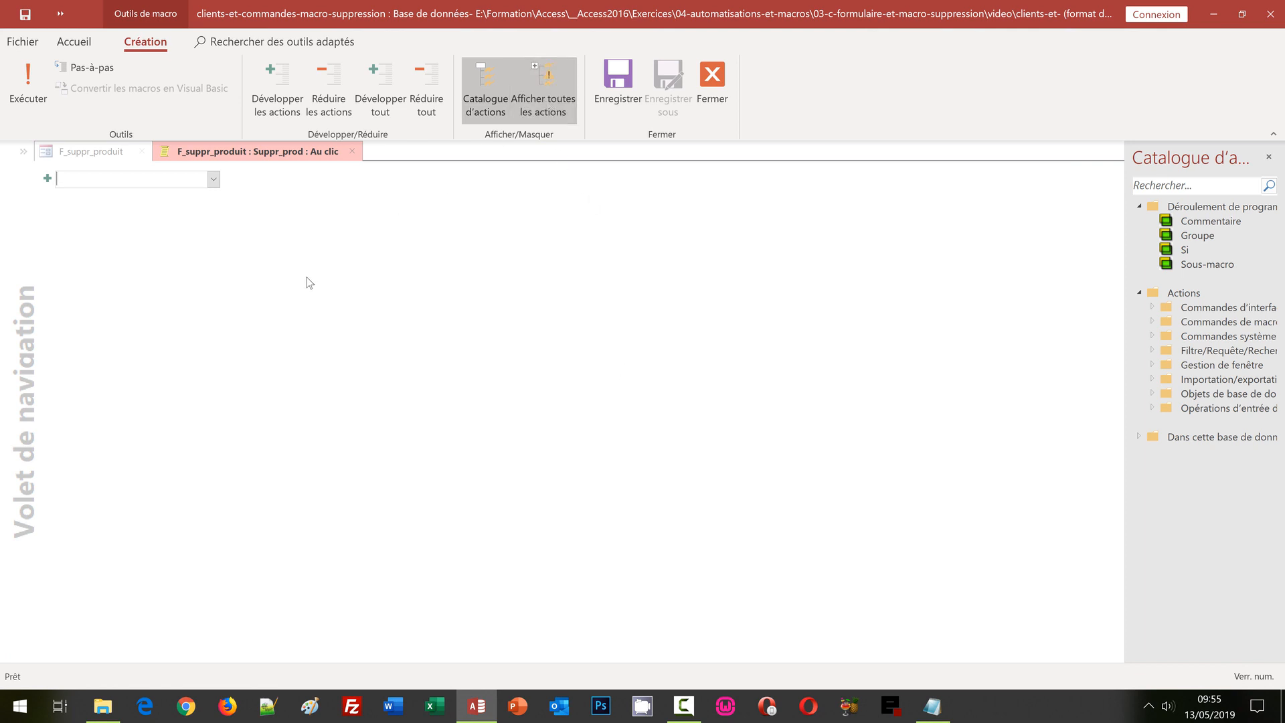
{"action": "left_click", "coordinate": [213, 179]}
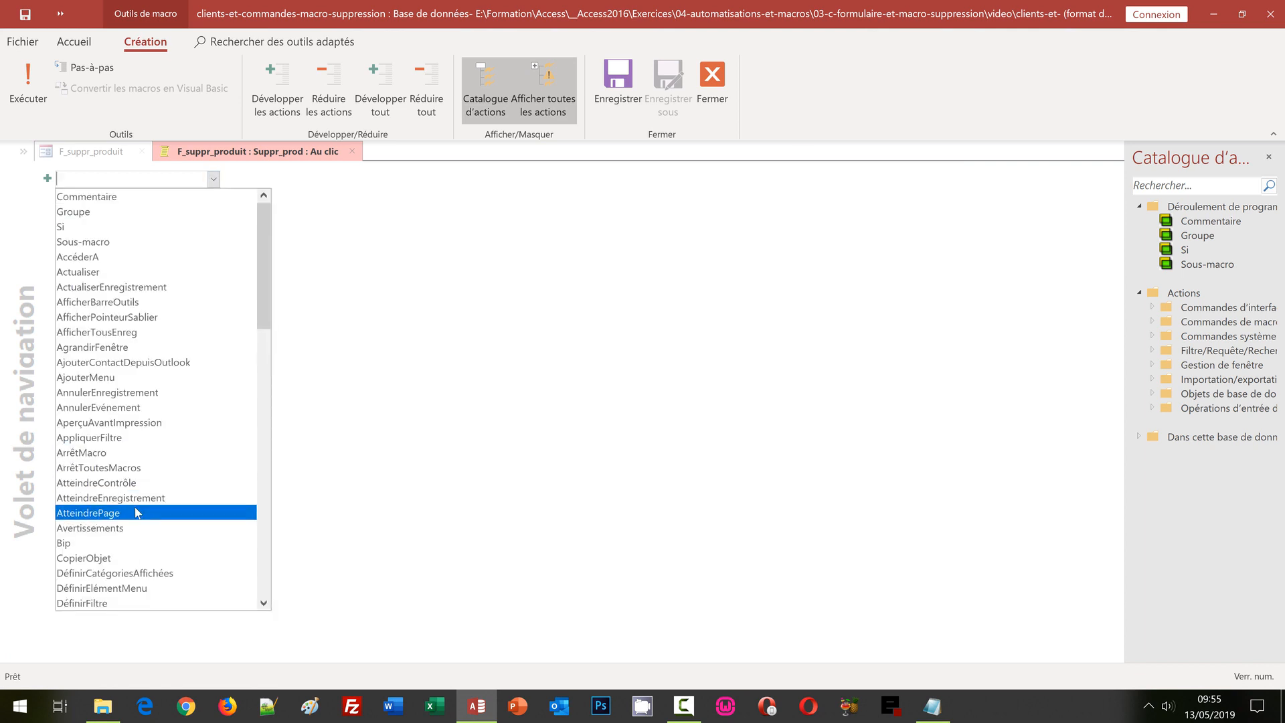
{"action": "left_click", "coordinate": [132, 528]}
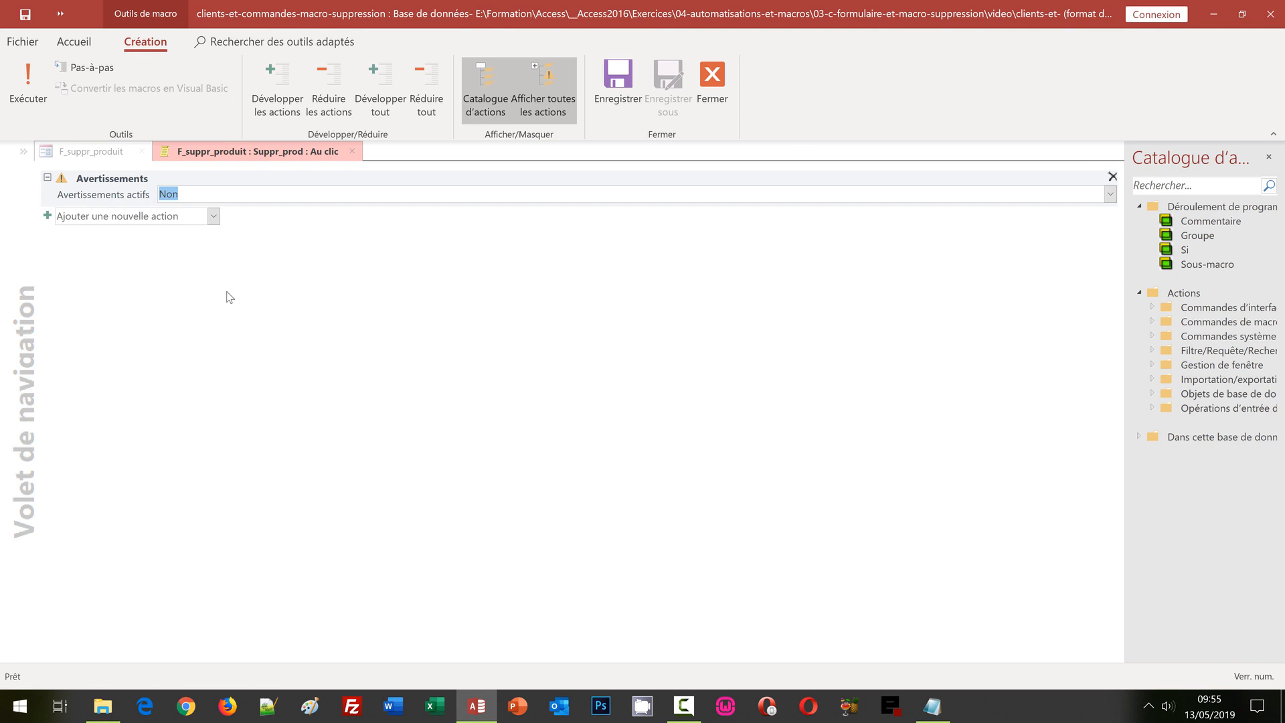
Step: Add an OuvrirRequête action running R_Suppr_ref in Lecture seule mode
{"action": "left_click", "coordinate": [214, 217]}
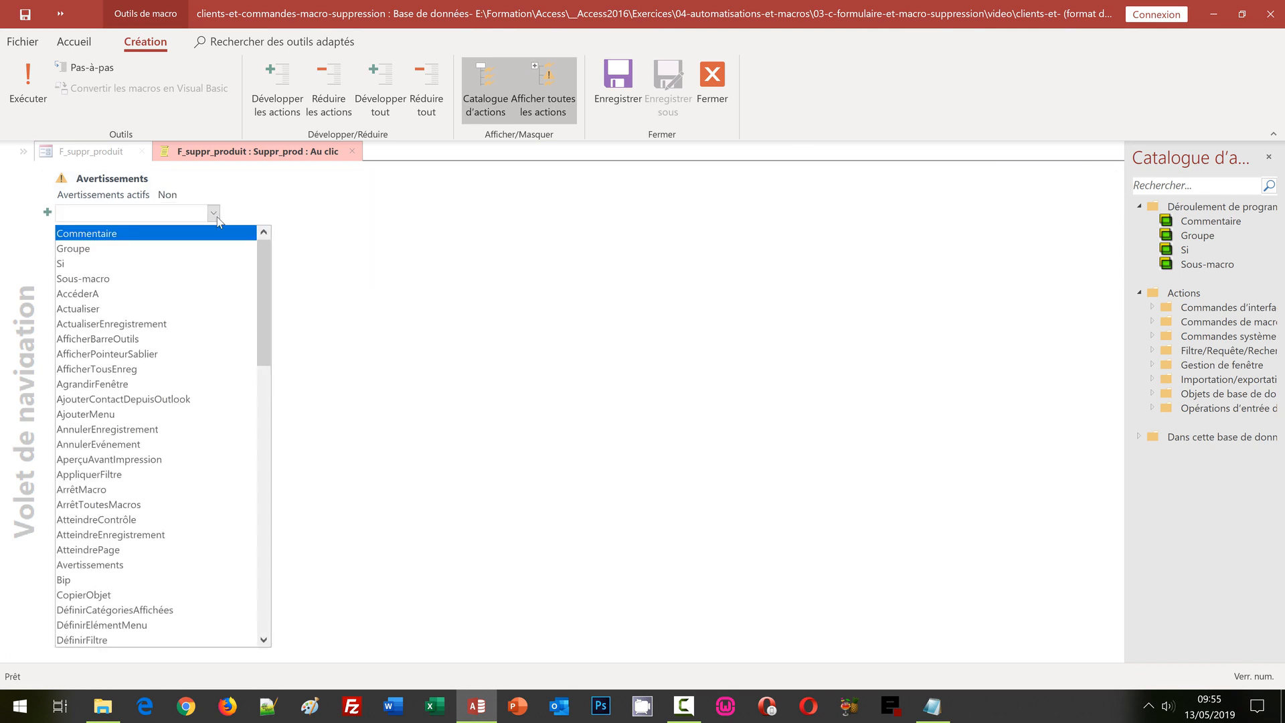
{"action": "type", "text": "OuvrirCorbeilleSharePoint"}
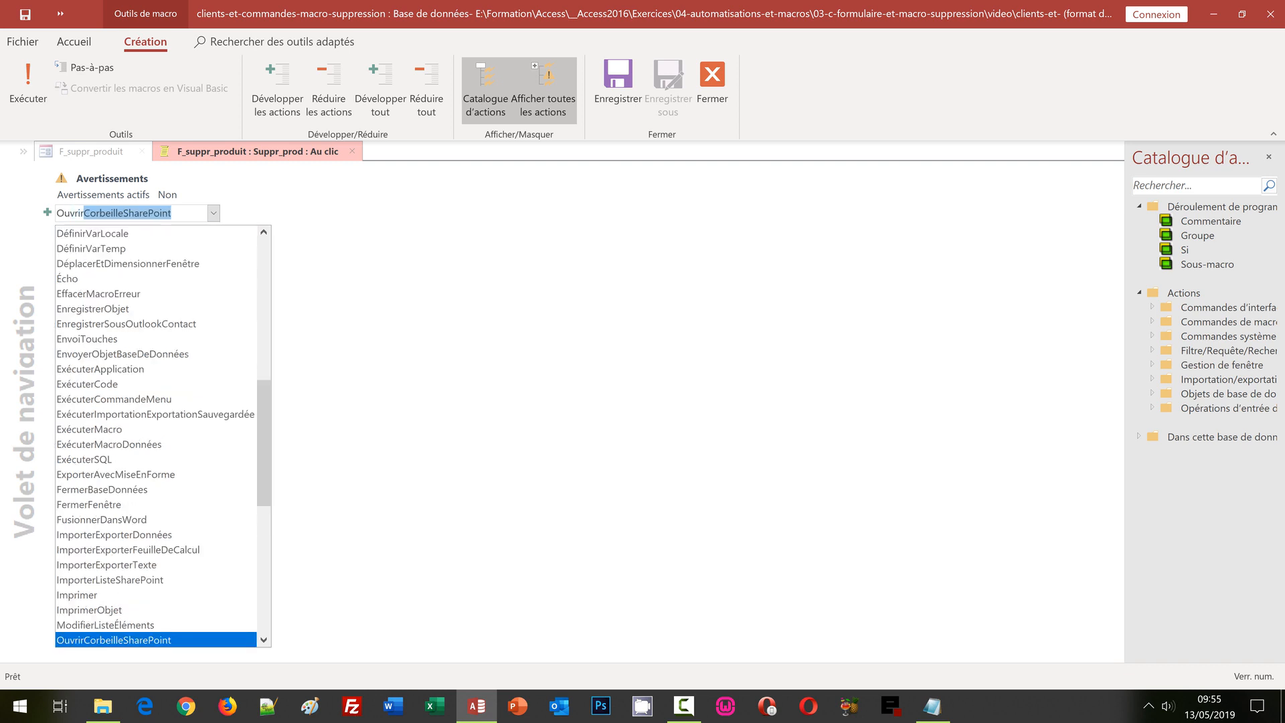
{"action": "left_click", "coordinate": [267, 559]}
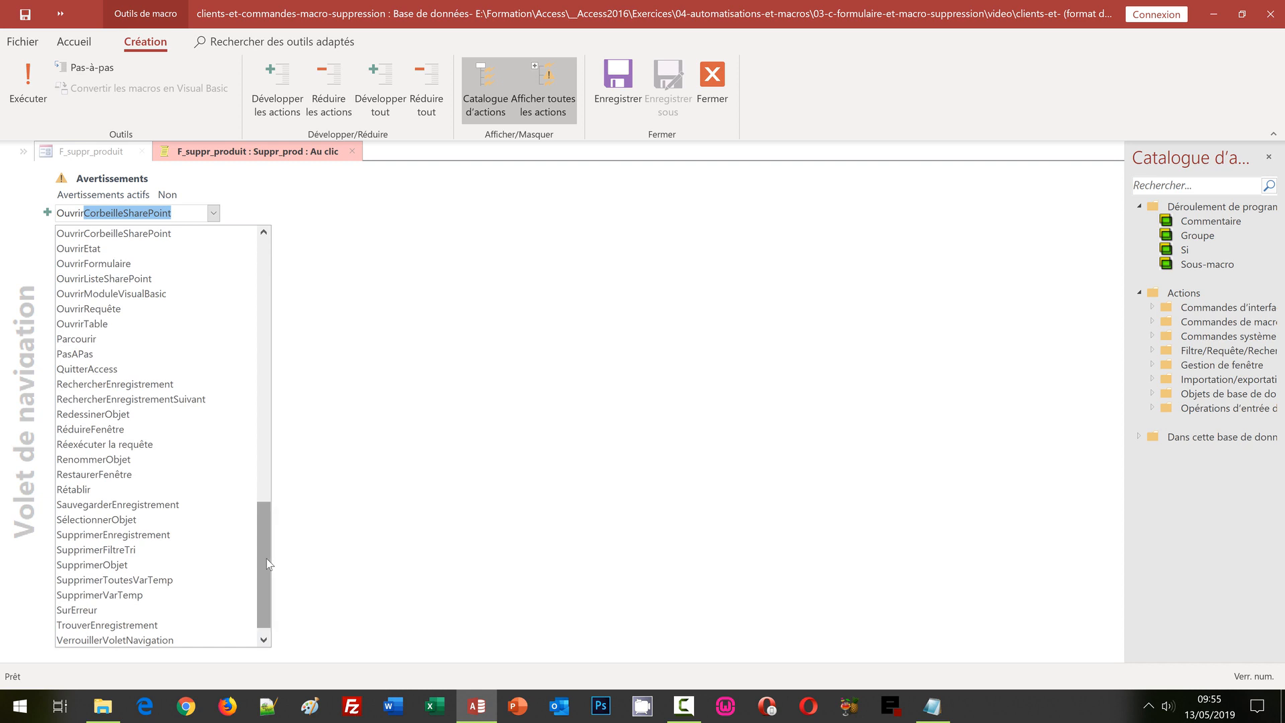
{"action": "left_click", "coordinate": [107, 309]}
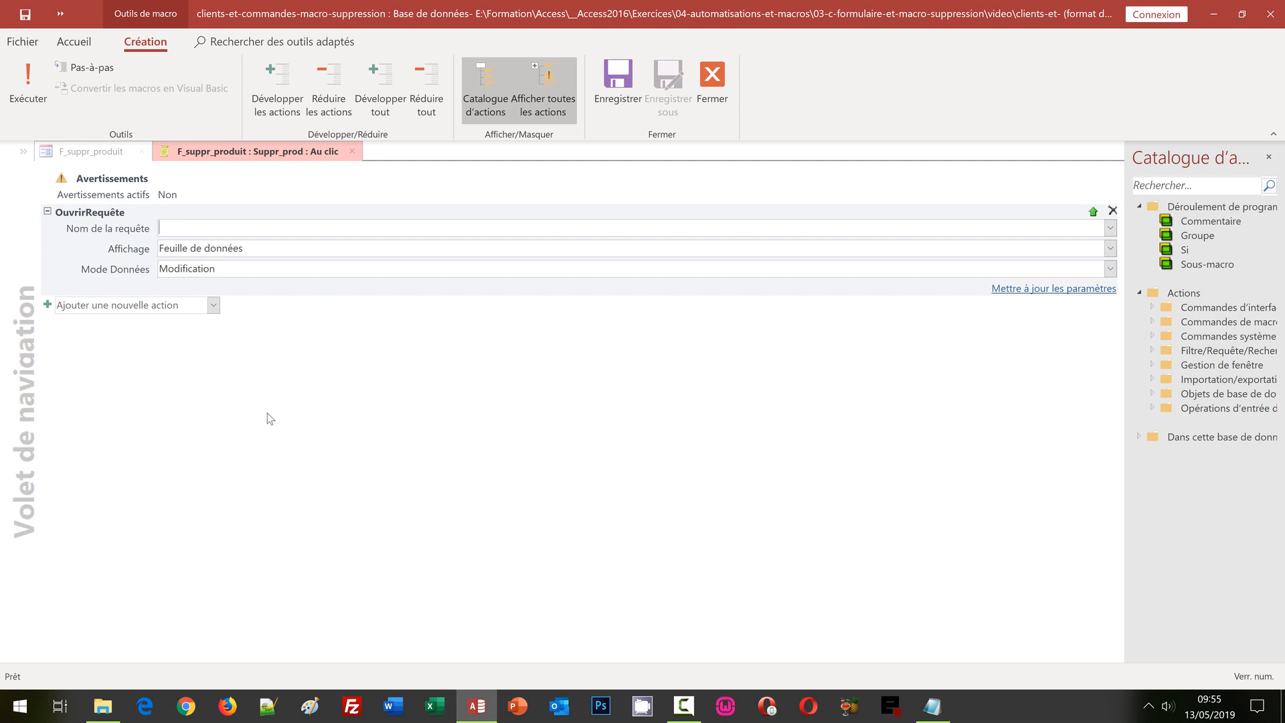
{"action": "left_click", "coordinate": [1111, 228]}
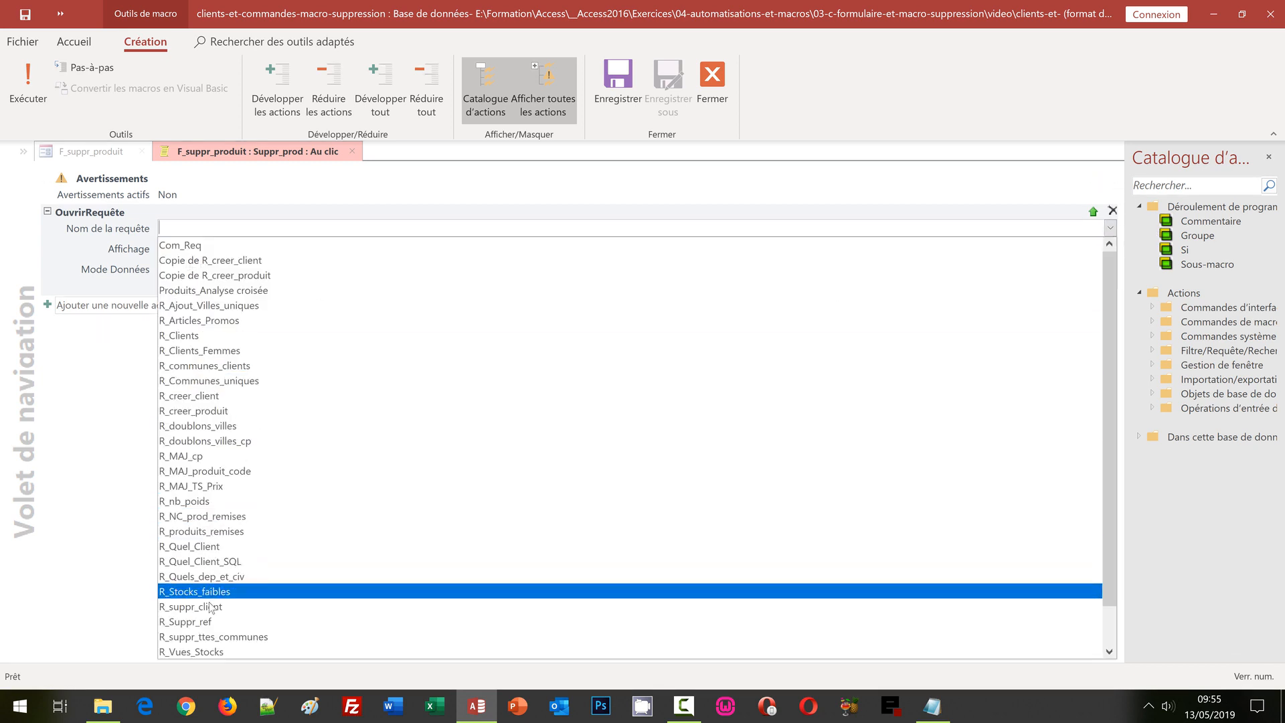
{"action": "left_click", "coordinate": [212, 623]}
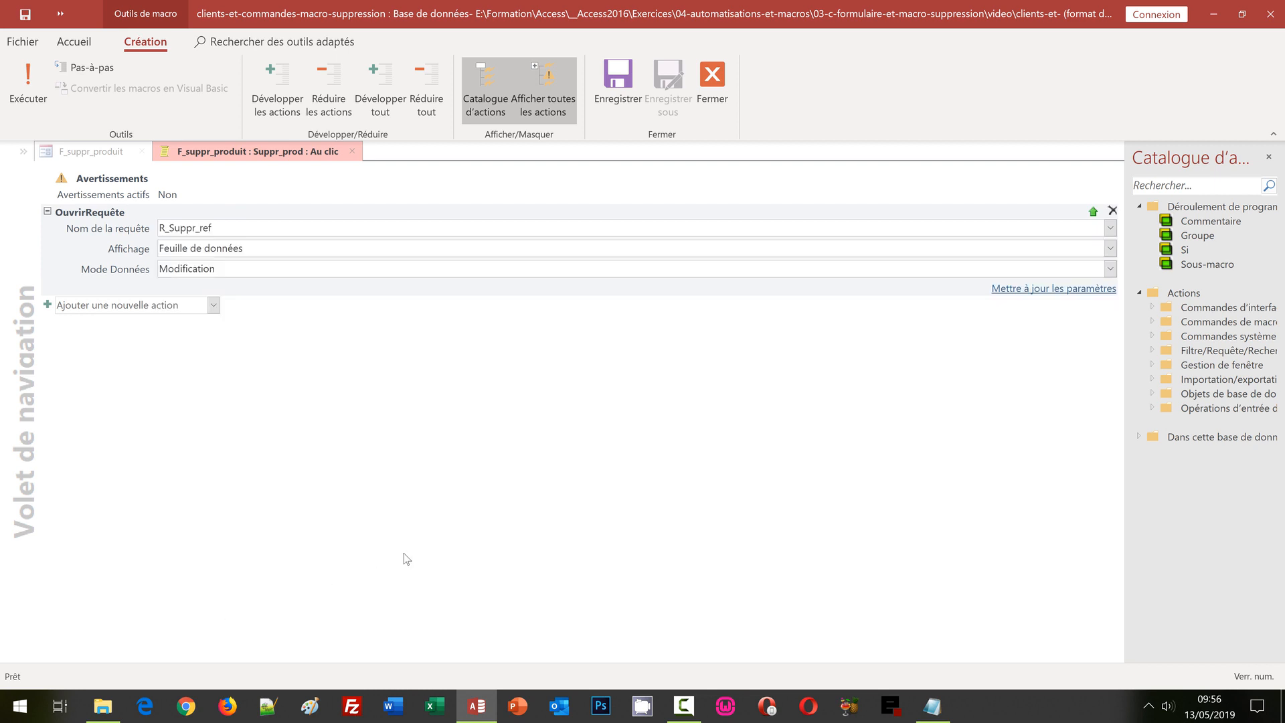
{"action": "left_click", "coordinate": [1109, 269]}
{"action": "left_click", "coordinate": [245, 317]}
{"action": "left_click", "coordinate": [214, 302]}
Step: Add a ZoneMessage action saying "Le produit désigné a bien été supprimé"
{"action": "left_click", "coordinate": [268, 570]}
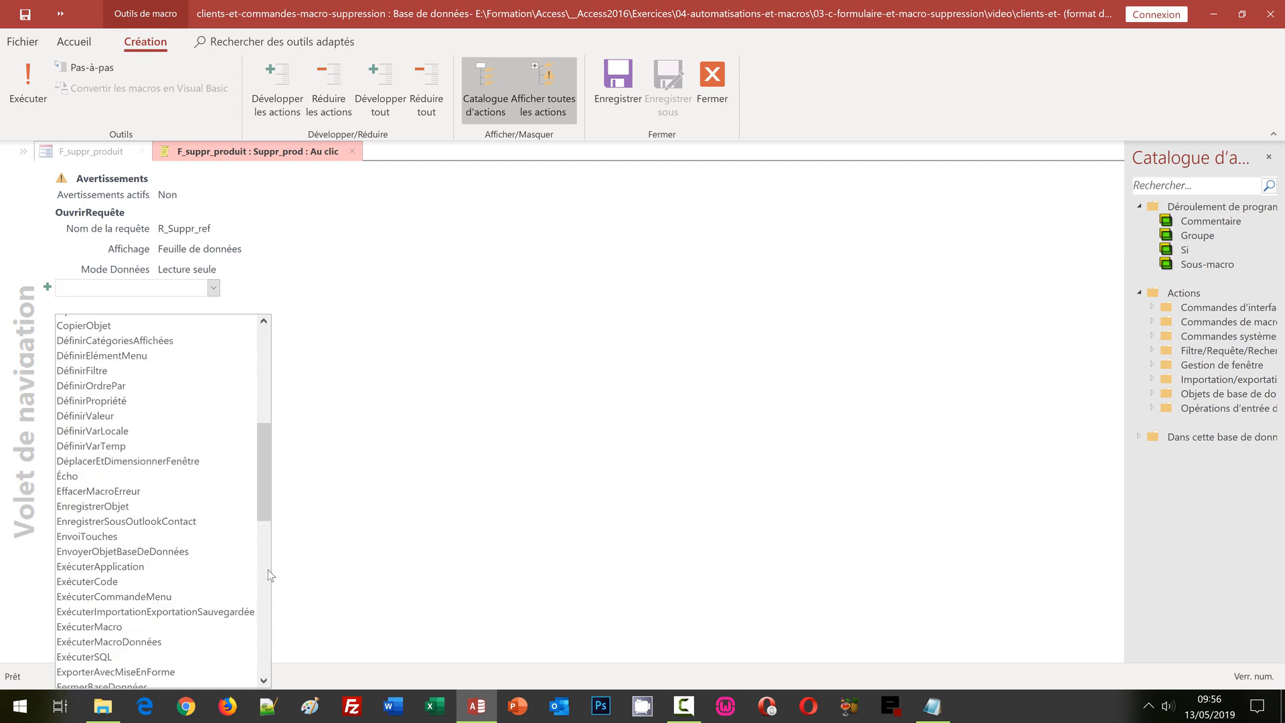
{"action": "left_click_drag", "start_coordinate": [264, 505], "coordinate": [280, 666]}
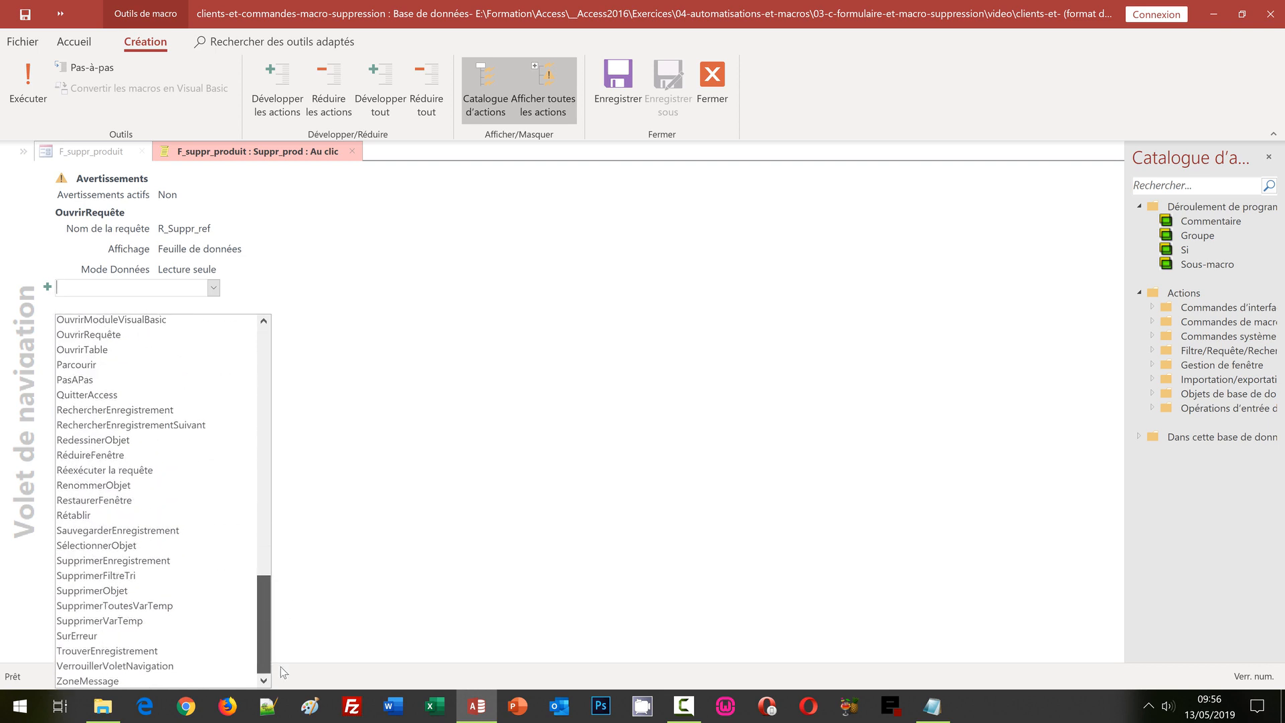
{"action": "left_click", "coordinate": [191, 681]}
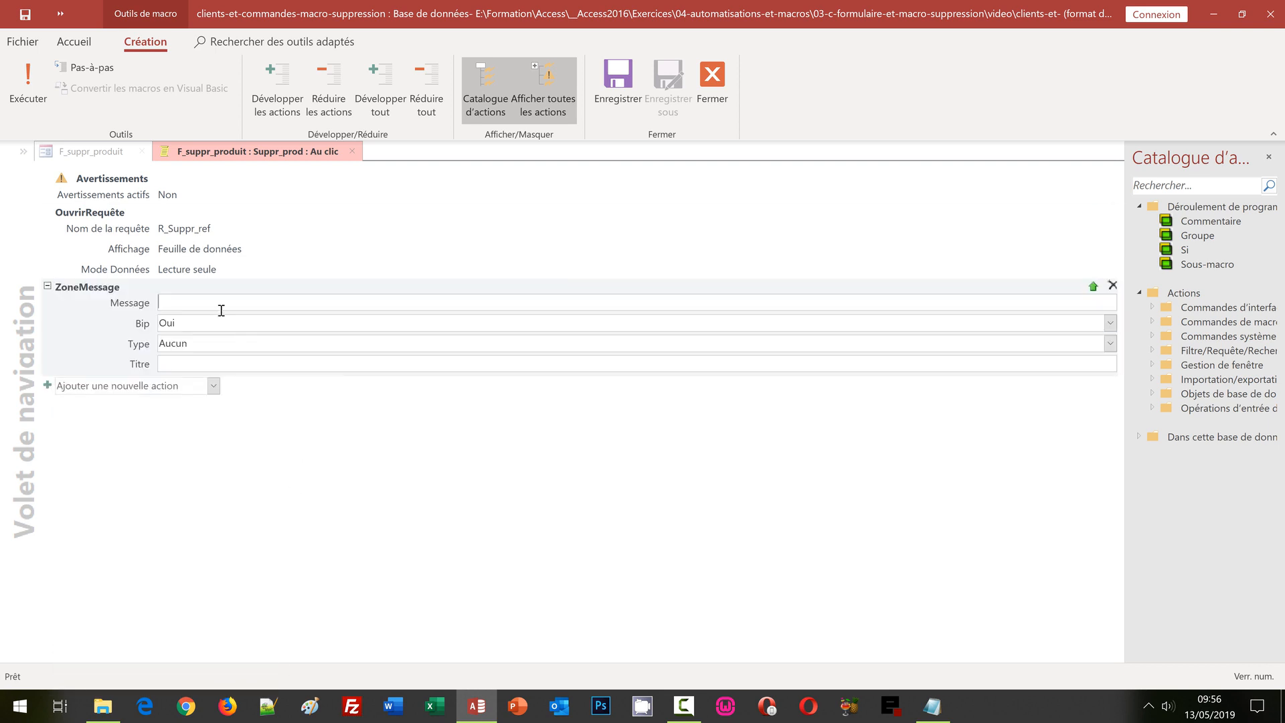
{"action": "left_click", "coordinate": [196, 300]}
{"action": "type", "text": "Le produit désigné a bien été supprimé"}
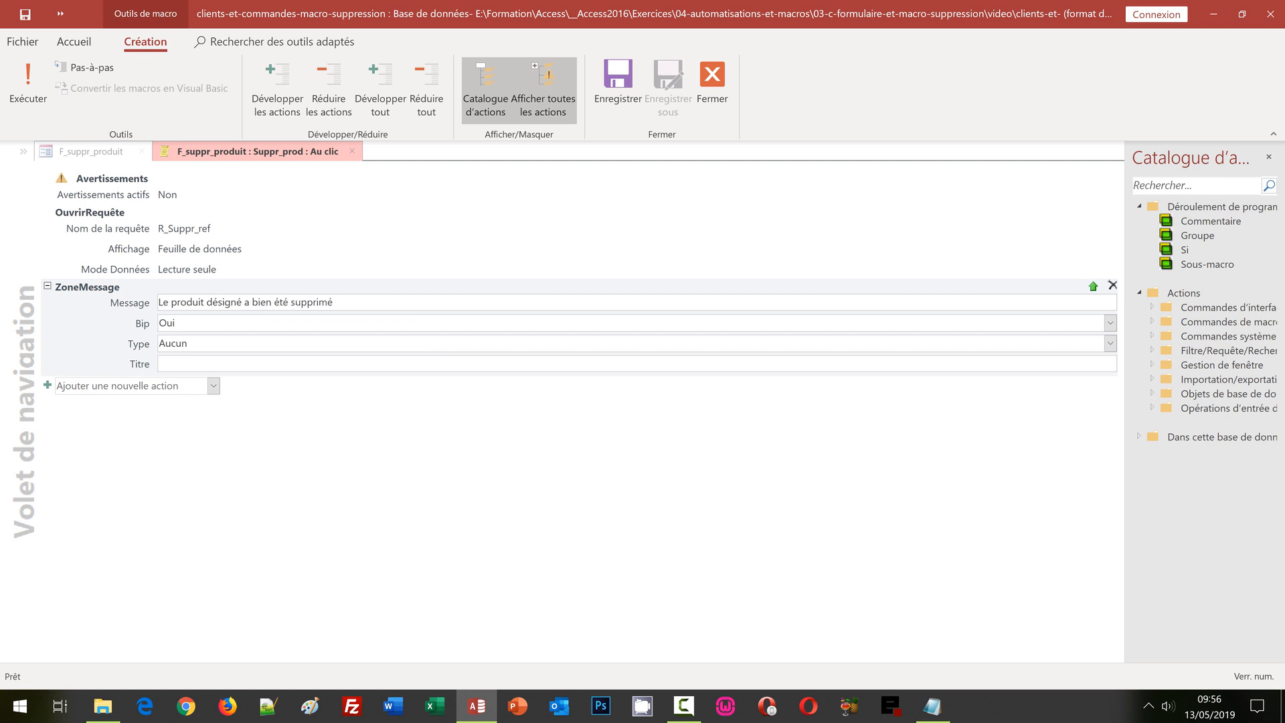
Step: Set the message's Bip to Non and Titre to Suppression, then save the macro
{"action": "left_click", "coordinate": [1110, 323]}
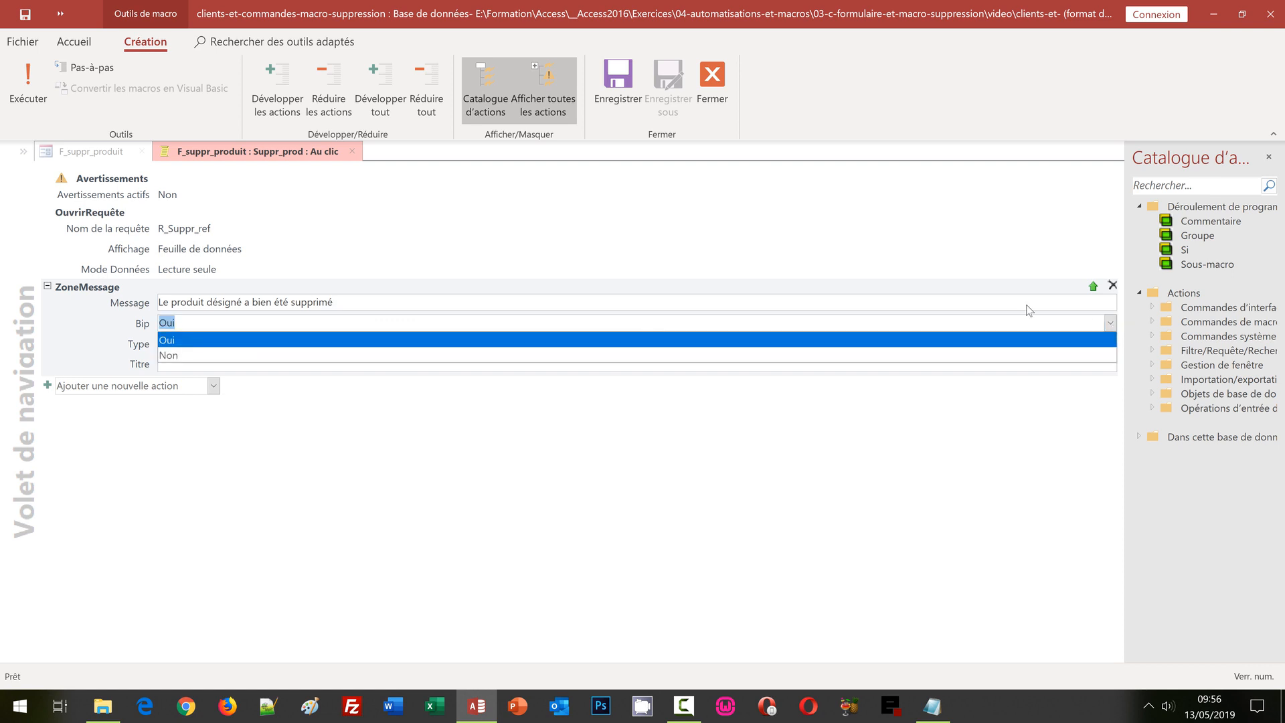
{"action": "left_click", "coordinate": [308, 355]}
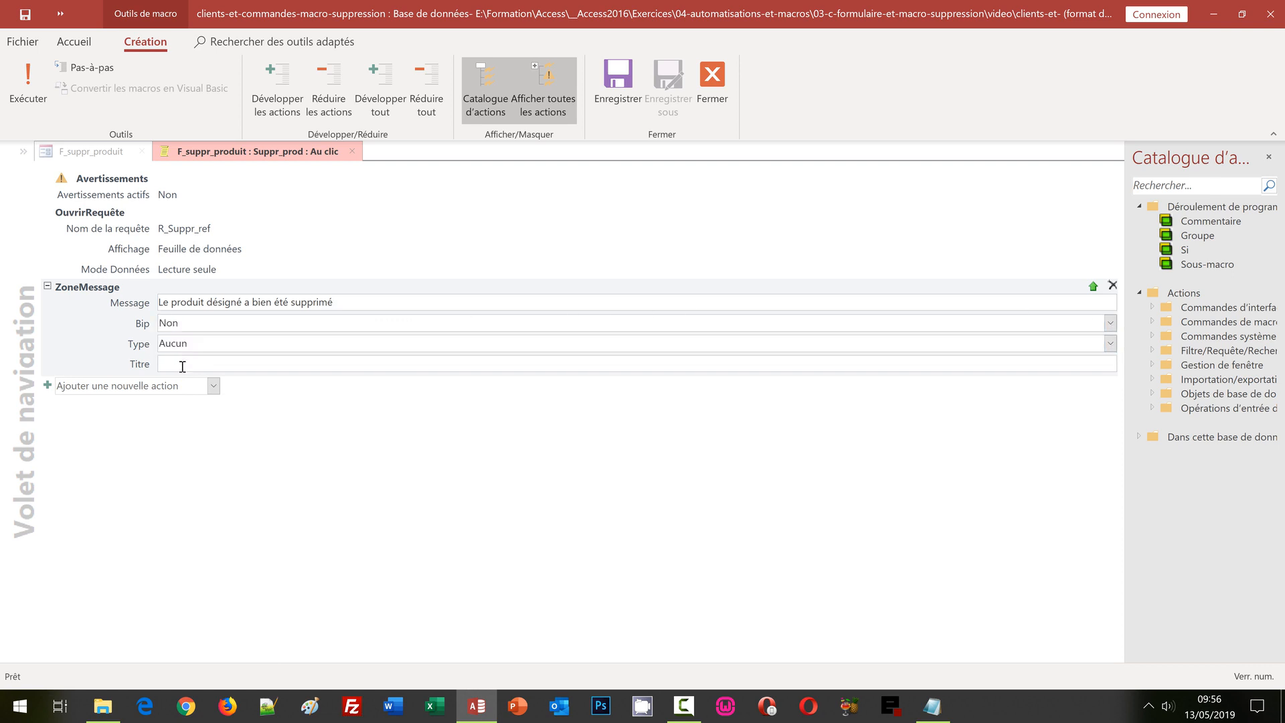
{"action": "left_click", "coordinate": [182, 366]}
{"action": "type", "text": "Suppression"}
{"action": "left_click", "coordinate": [328, 457]}
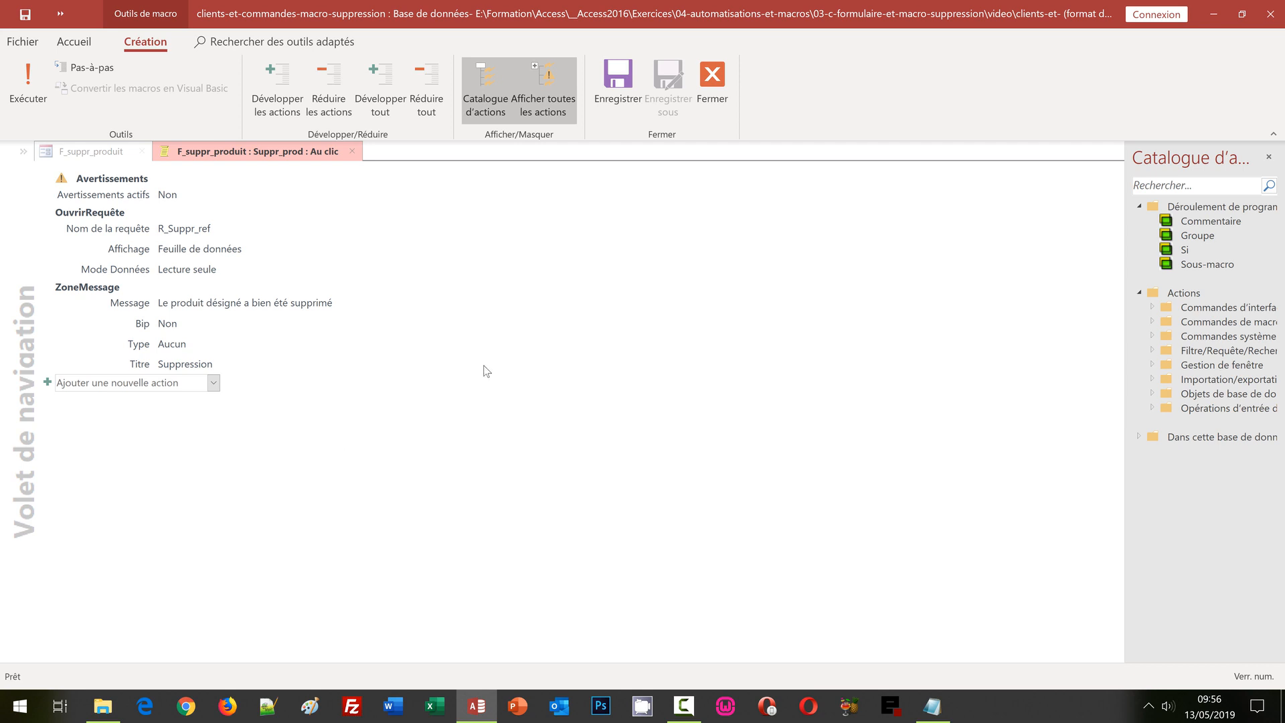
{"action": "left_click", "coordinate": [616, 101]}
Step: Close the macro editor, then save and close the F_suppr_produit form
{"action": "left_click", "coordinate": [714, 99]}
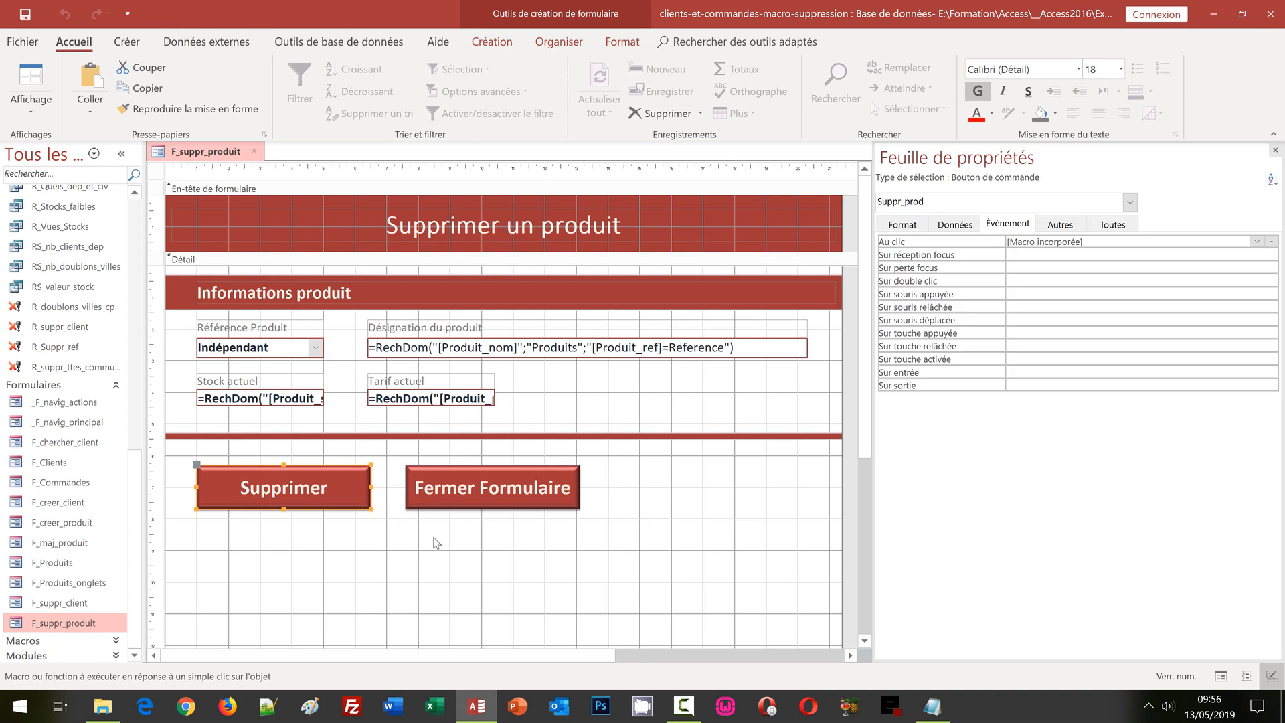
{"action": "left_click", "coordinate": [434, 558]}
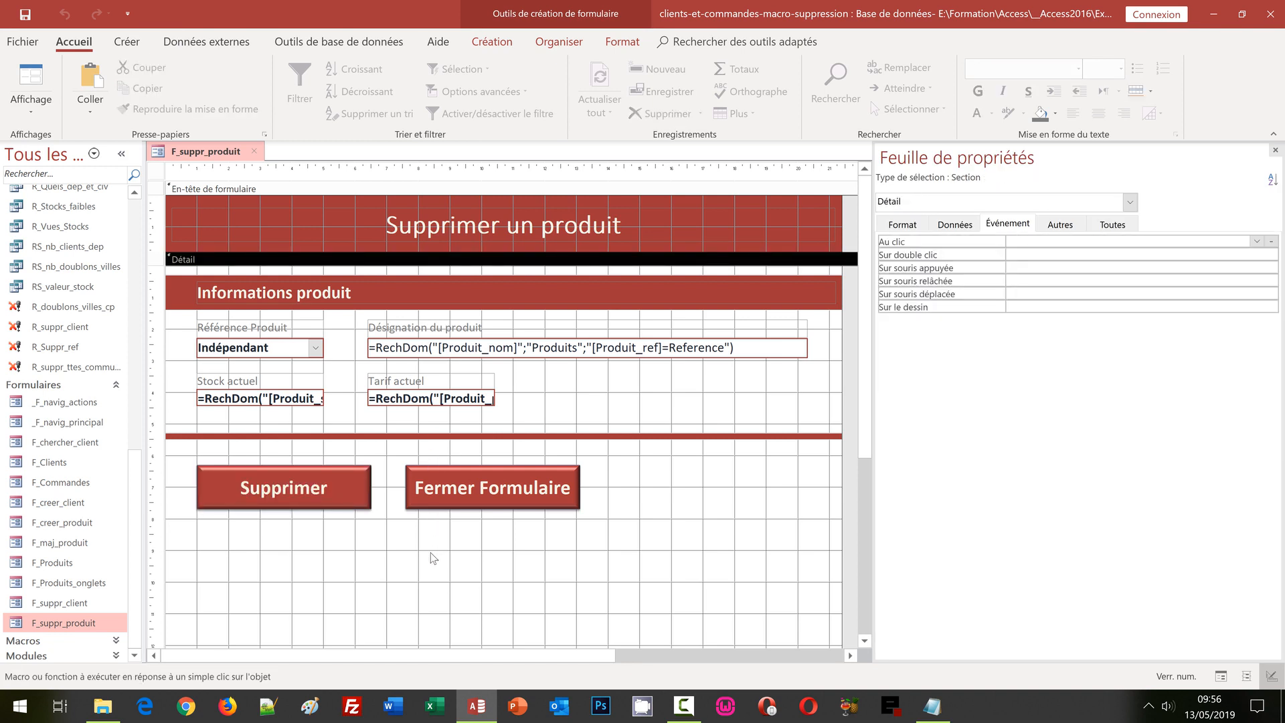
{"action": "left_click", "coordinate": [21, 11]}
{"action": "left_click", "coordinate": [254, 151]}
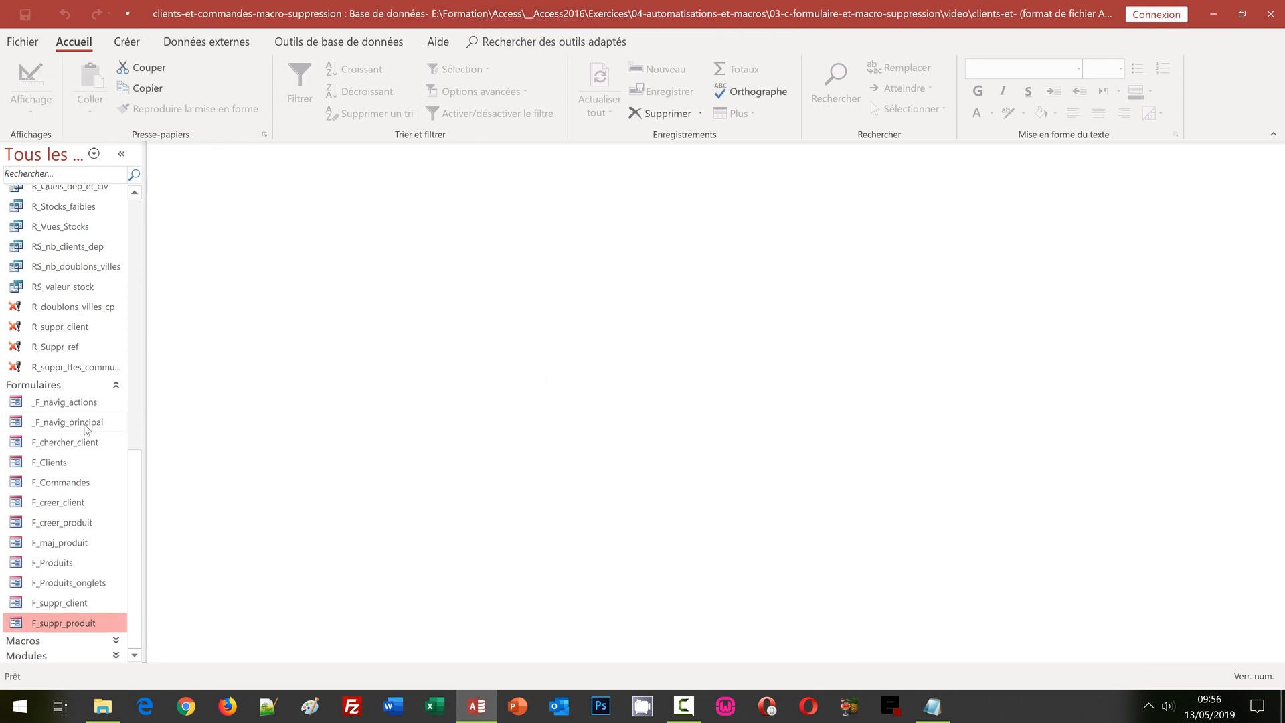
Step: Open _F_navig_principal and unlock Outils actions with the administrator password
{"action": "left_click", "coordinate": [63, 421]}
{"action": "double_click", "coordinate": [63, 422]}
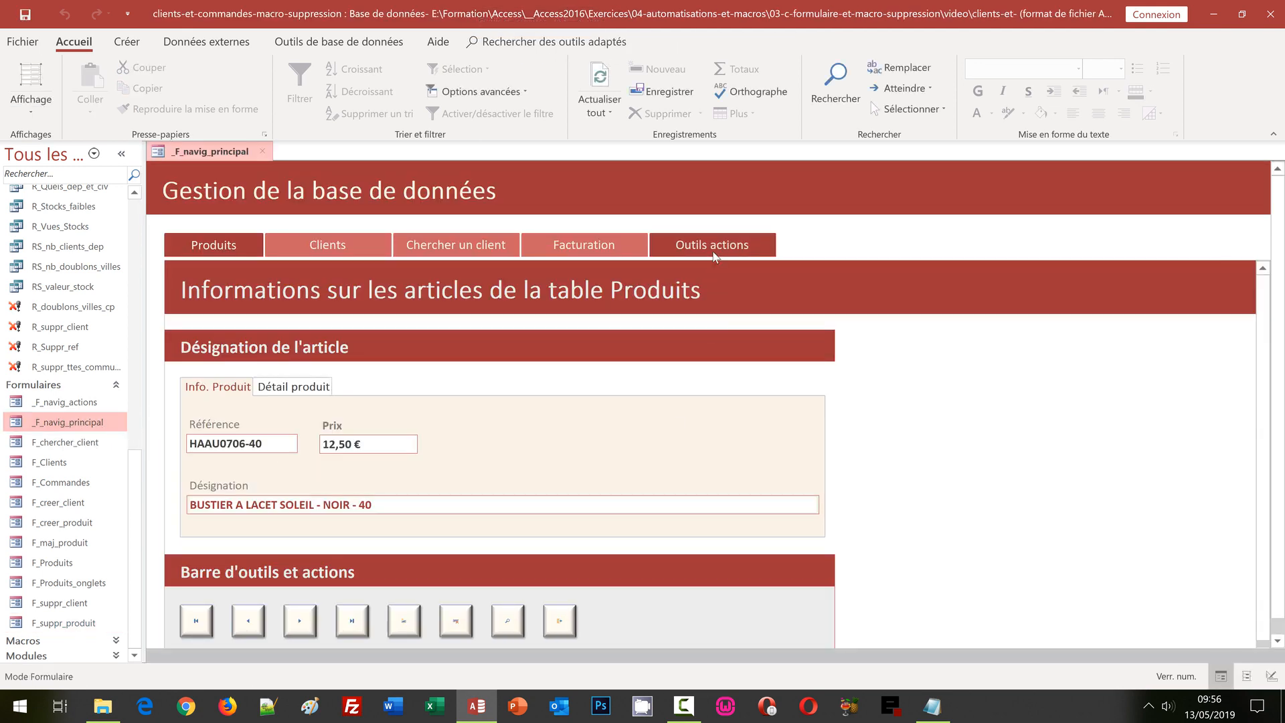
{"action": "left_click", "coordinate": [713, 249]}
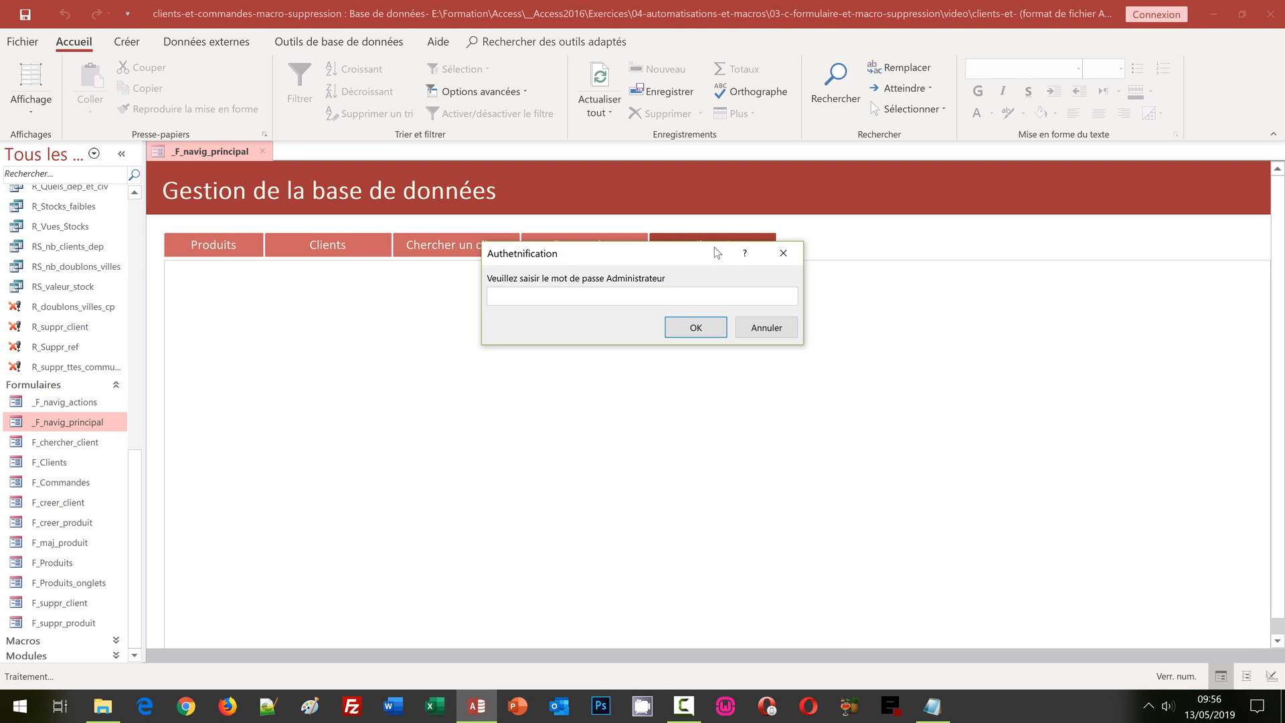
{"action": "type", "text": "abc123"}
{"action": "key", "text": "Return"}
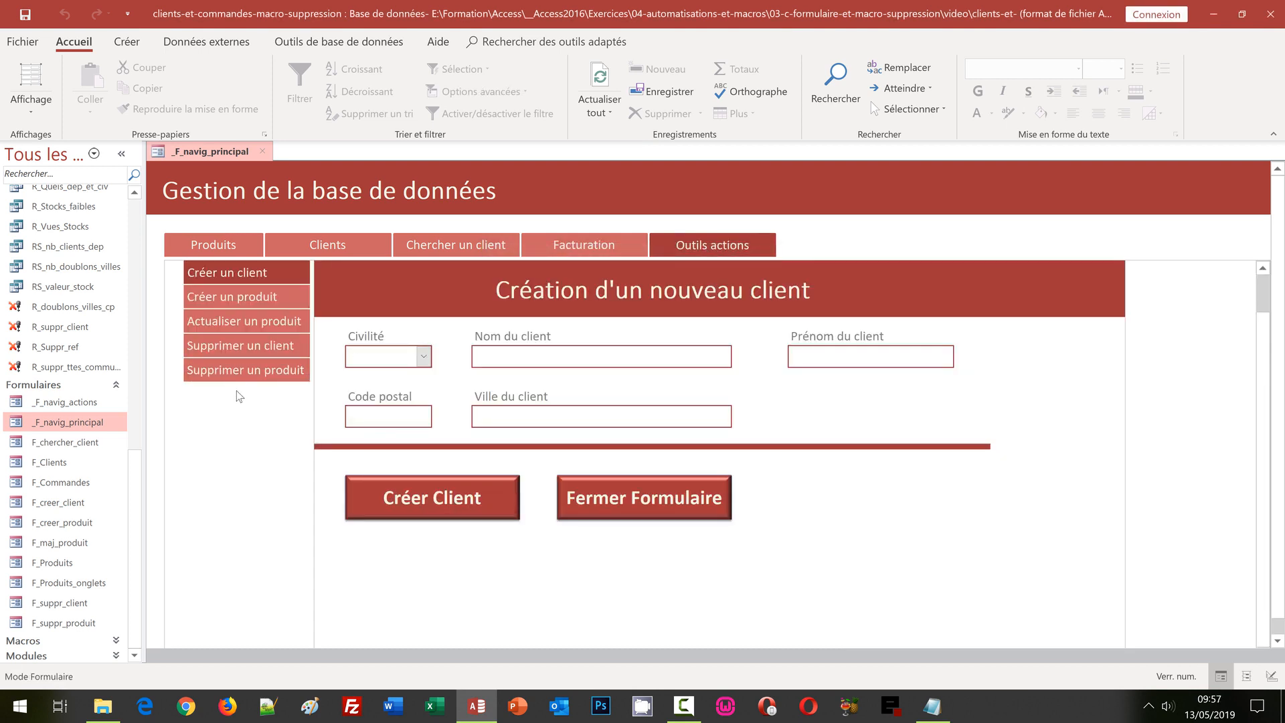
Step: Select product reference BZXH123TT on the Supprimer un produit page
{"action": "left_click", "coordinate": [236, 372]}
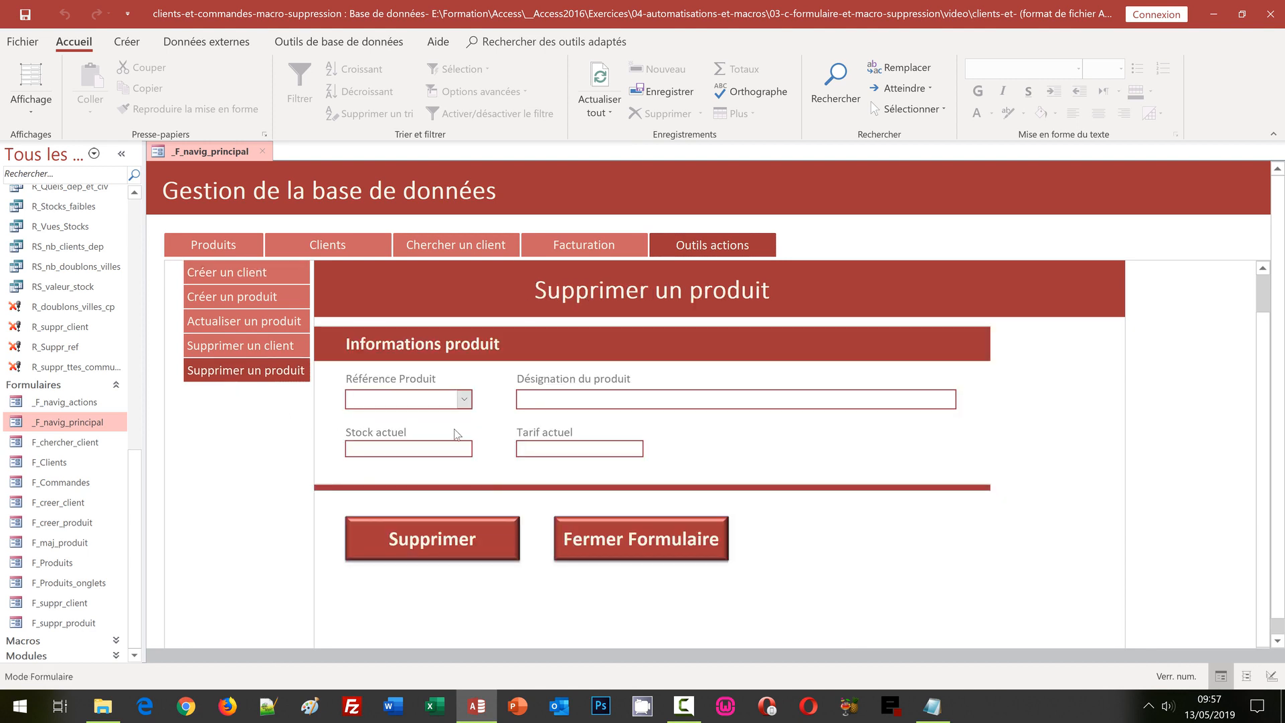
{"action": "left_click", "coordinate": [463, 399]}
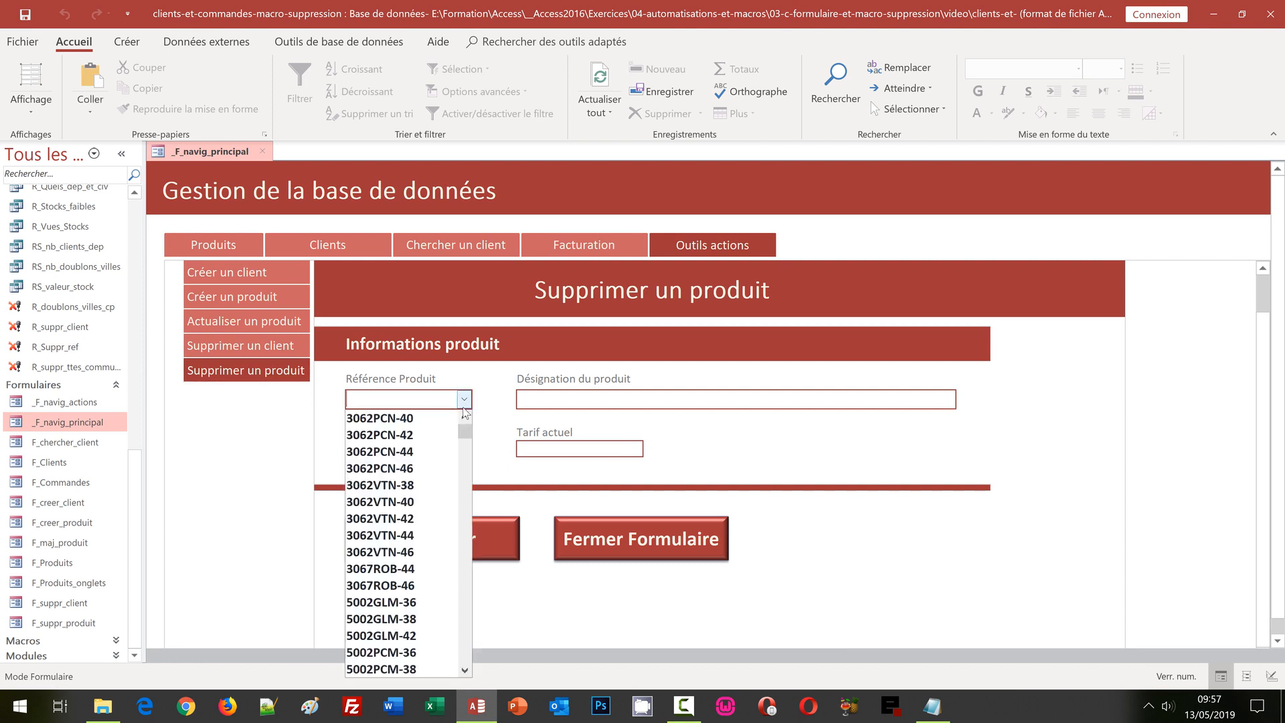
{"action": "scroll", "coordinate": [467, 600], "scroll_direction": "down", "scroll_amount": 5}
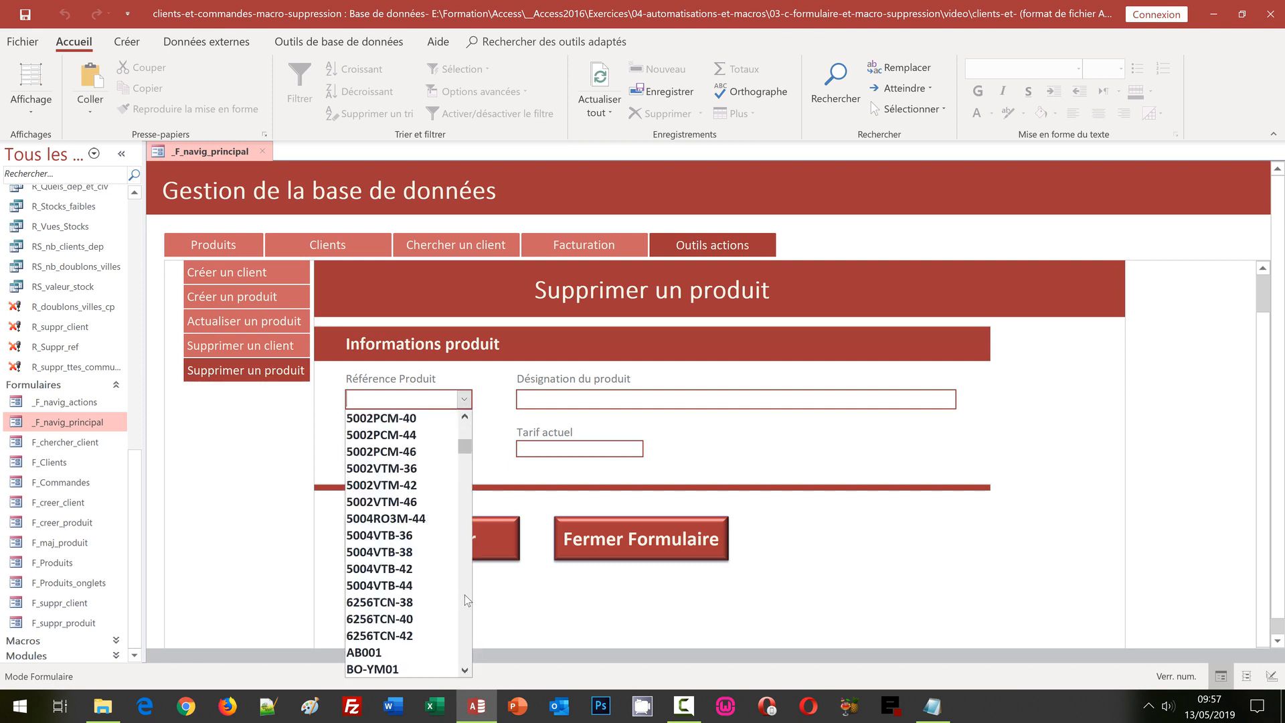
{"action": "scroll", "coordinate": [466, 600], "scroll_direction": "down", "scroll_amount": 5}
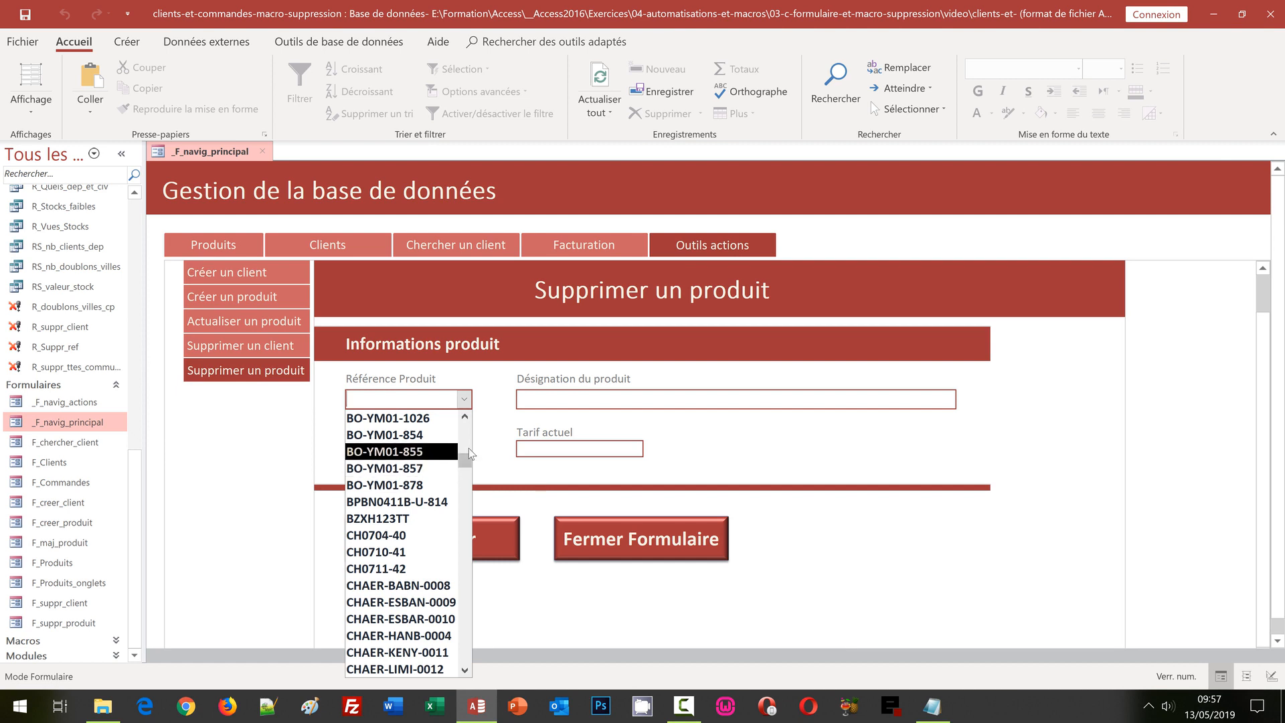
{"action": "left_click", "coordinate": [390, 519]}
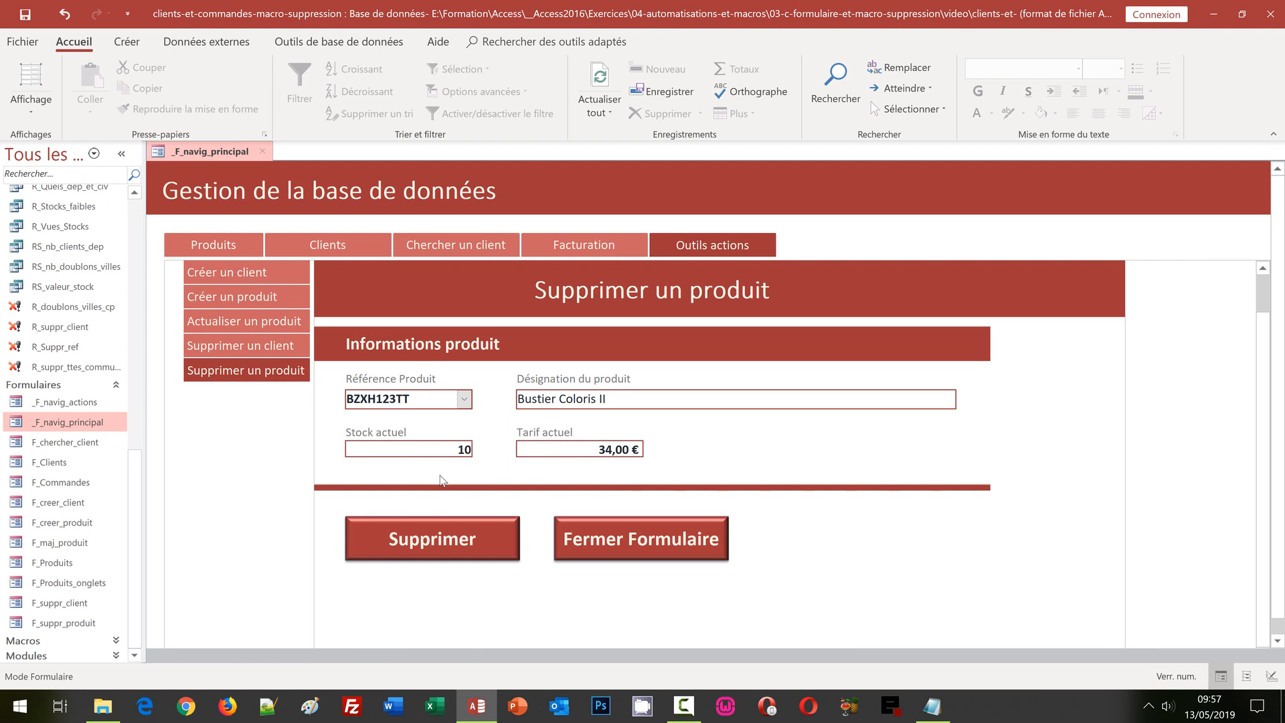
Step: Delete Bustier Coloris II and acknowledge the Suppression confirmation message
{"action": "left_click", "coordinate": [434, 540]}
{"action": "left_click_drag", "start_coordinate": [661, 202], "coordinate": [535, 288]}
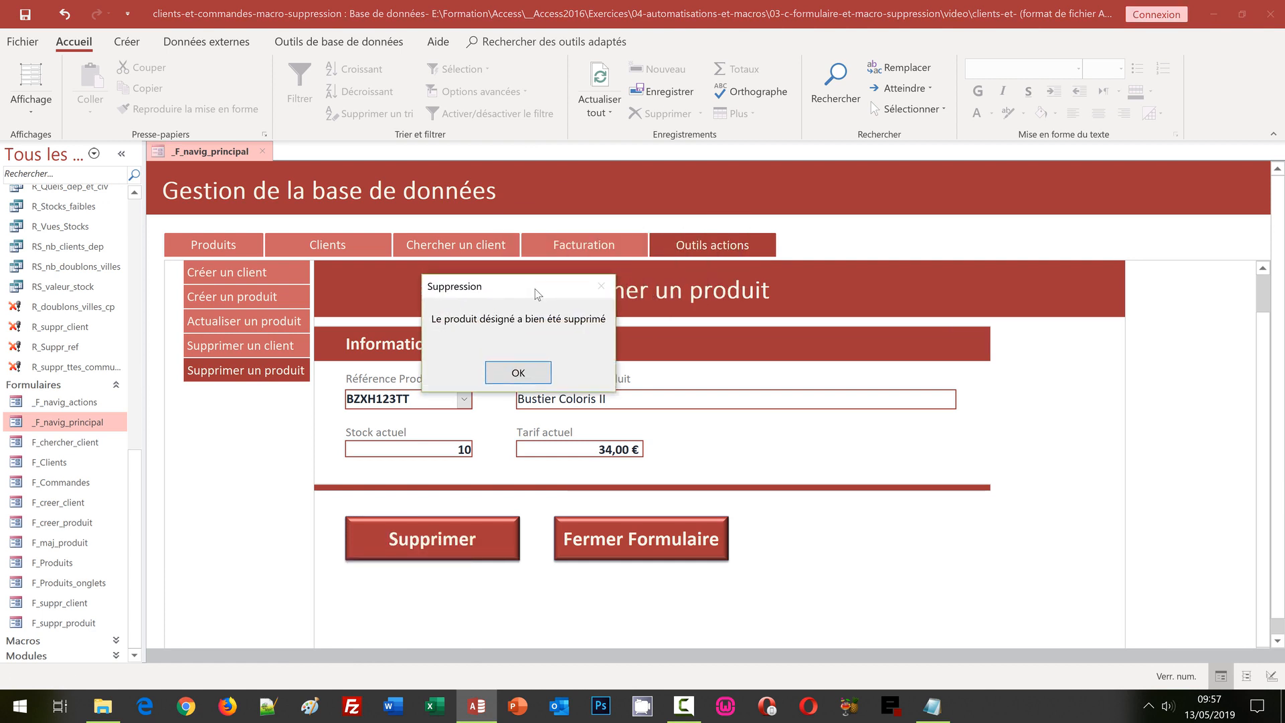
{"action": "left_click", "coordinate": [520, 372]}
{"action": "left_click", "coordinate": [135, 211]}
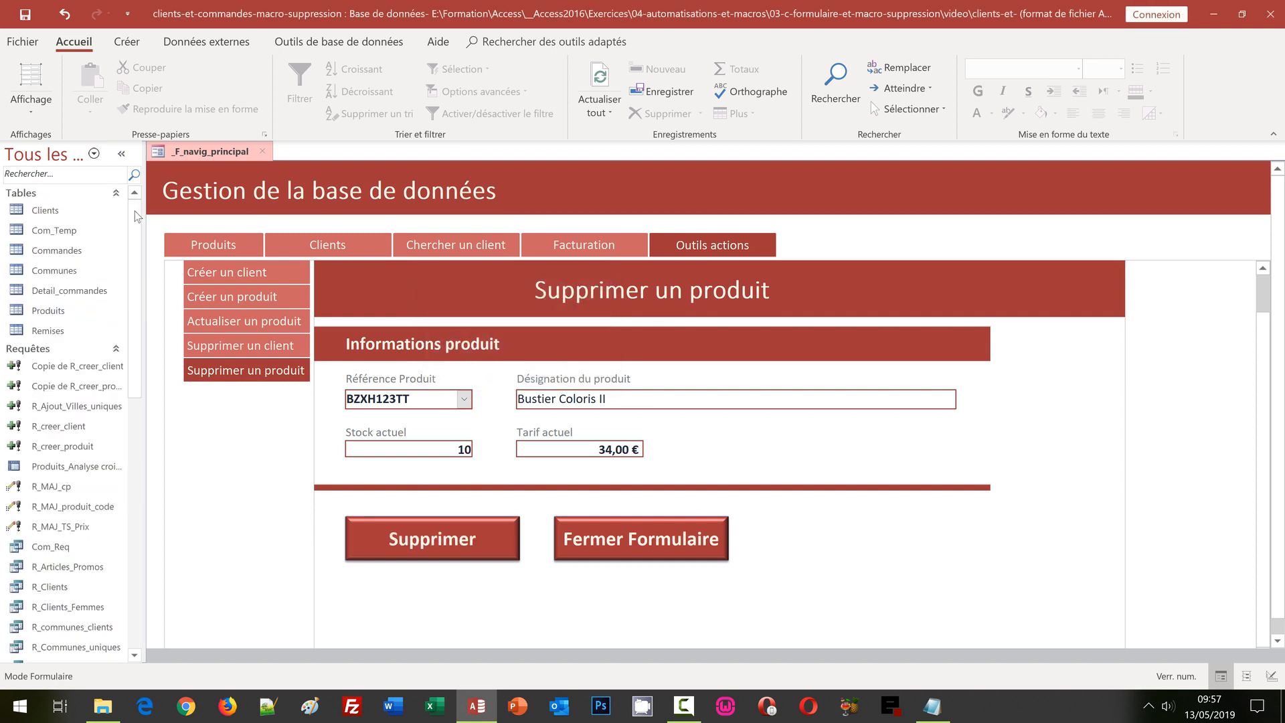